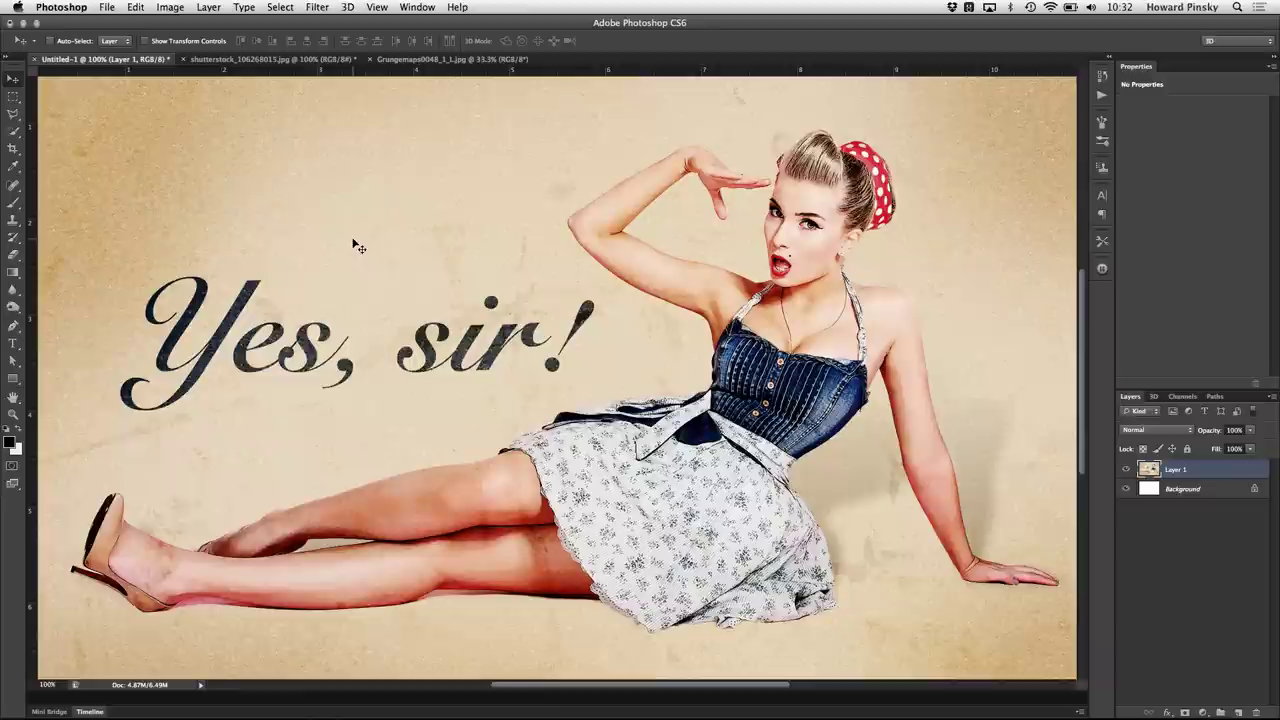
Step: Switch to the original pink-background photo, shutterstock_106268015.jpg
left_click(288, 60)
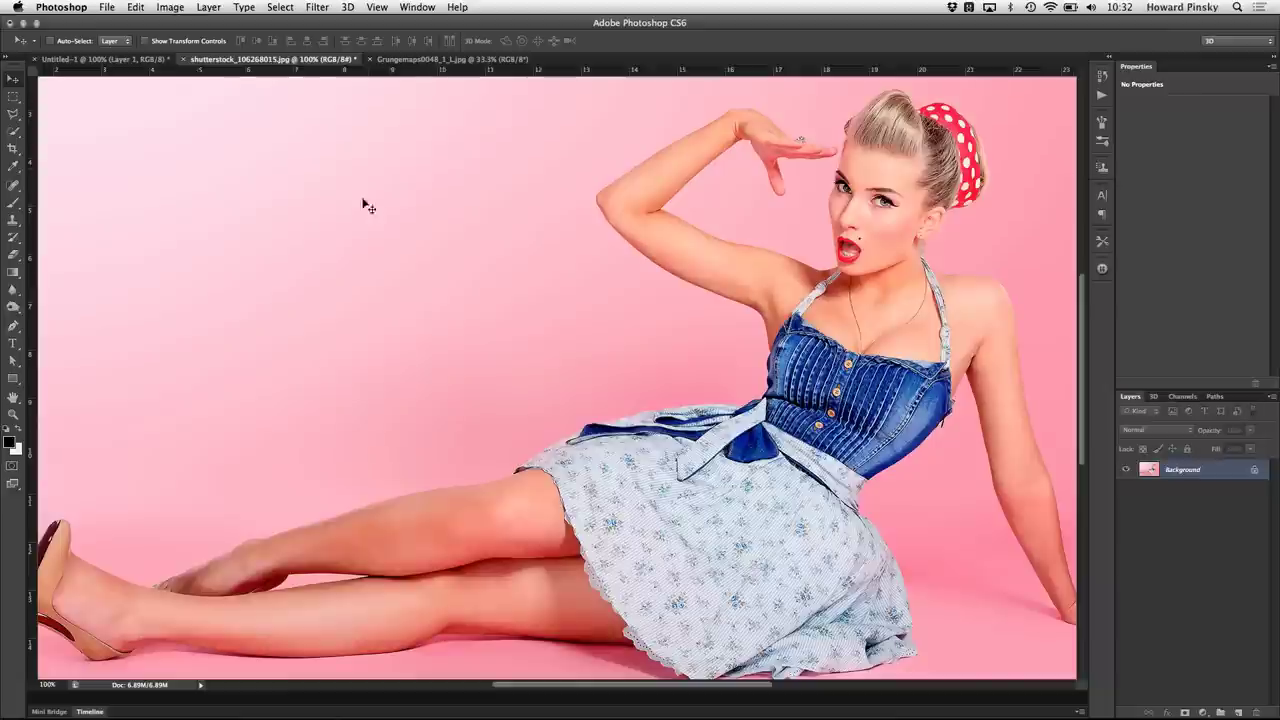
Step: Fit the whole photo in the window and bring up the selection tool choices
left_click(451, 252, "alt")
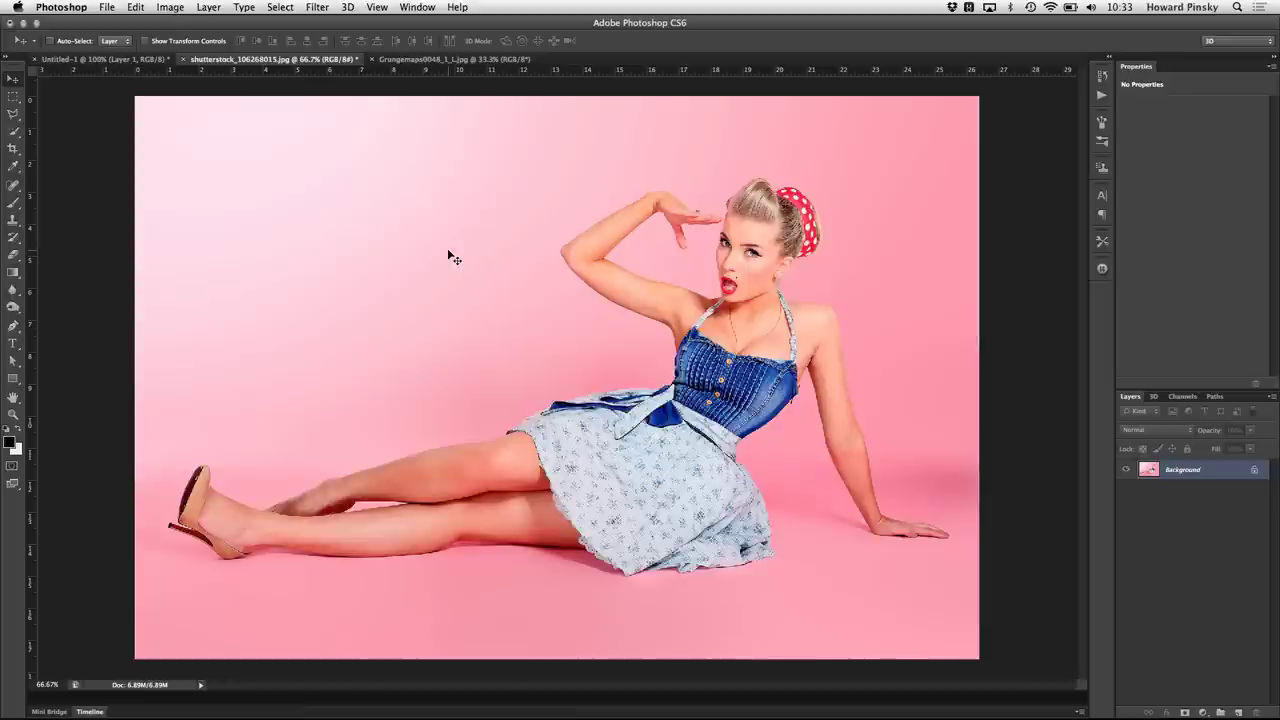
left_click(13, 131)
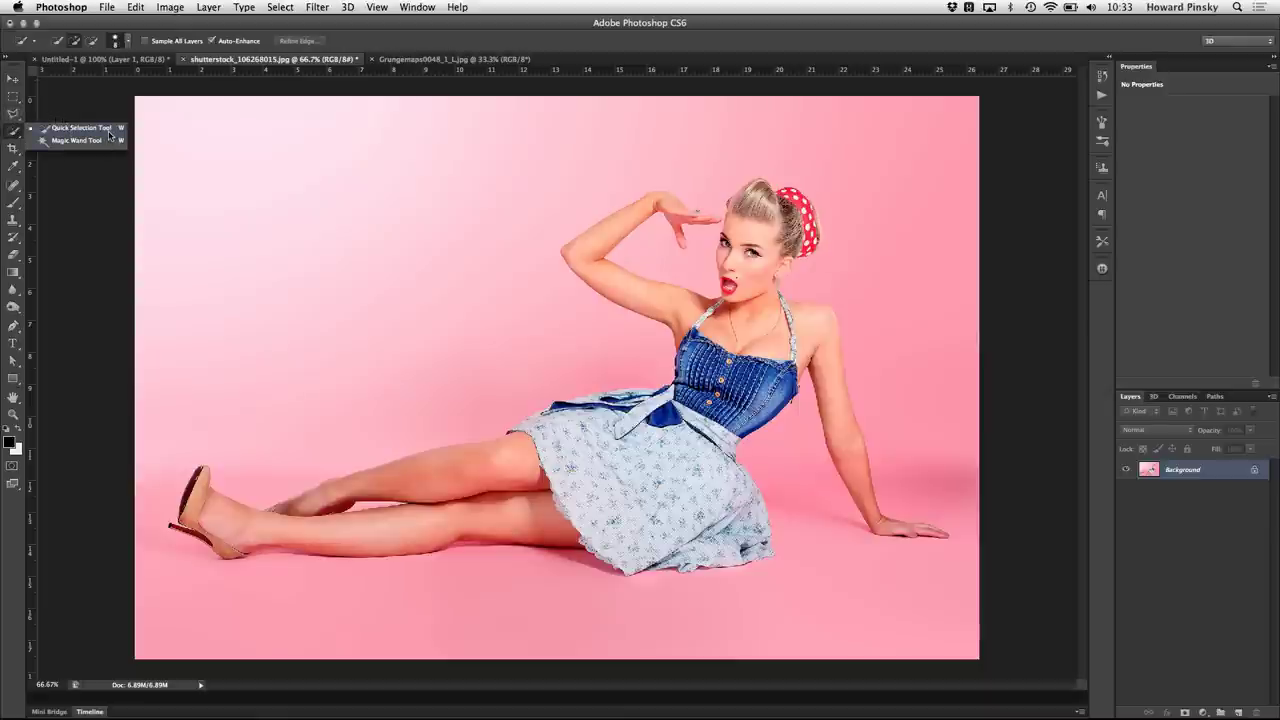
Step: Pick the Quick Selection Tool, size its brush, and start selecting the woman at her neck
left_click(88, 133)
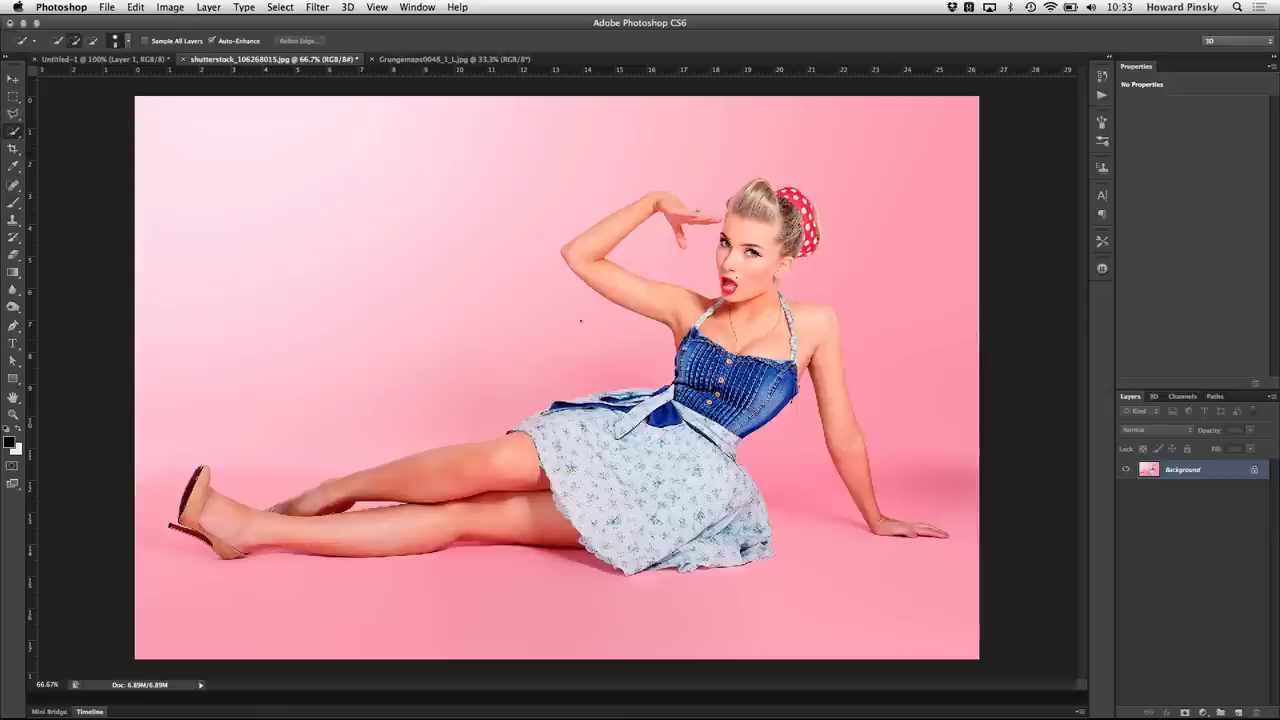
key("bracketleft")
key("bracketright")
key("bracketright")
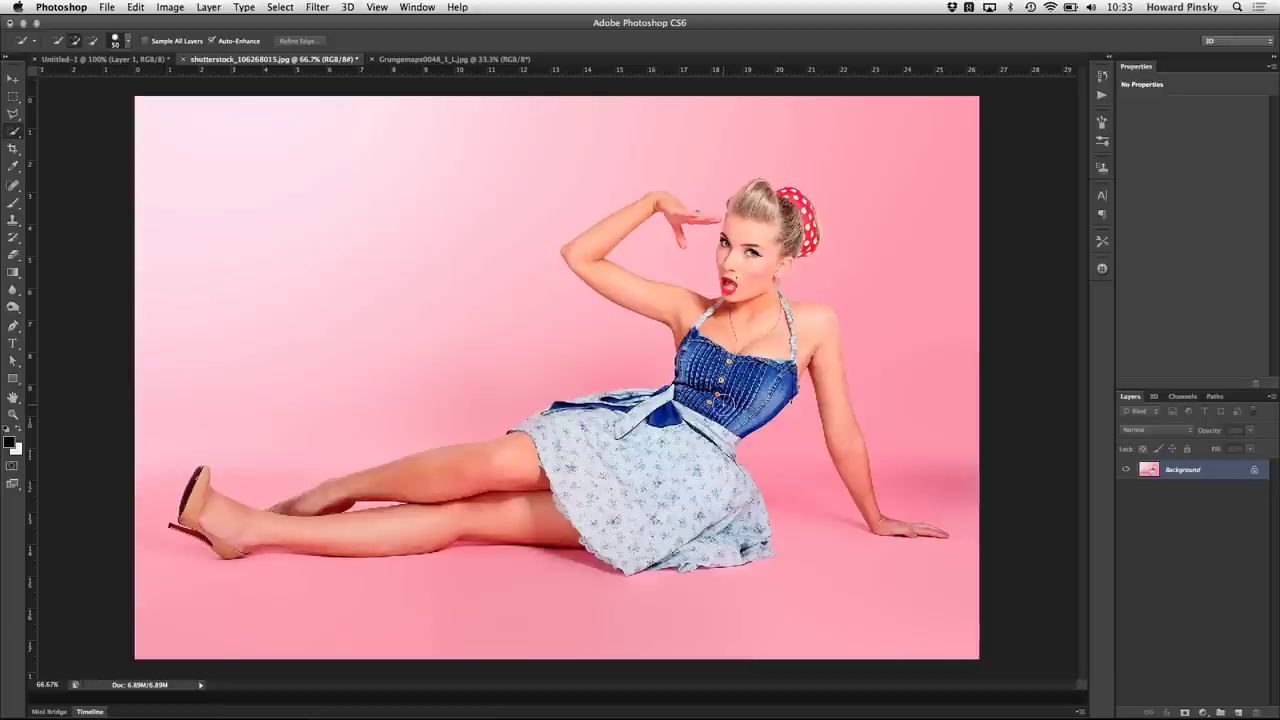
key("bracketright")
key("bracketright")
key("bracketright")
key("bracketright")
key("bracketright")
key("bracketright")
key("bracketleft")
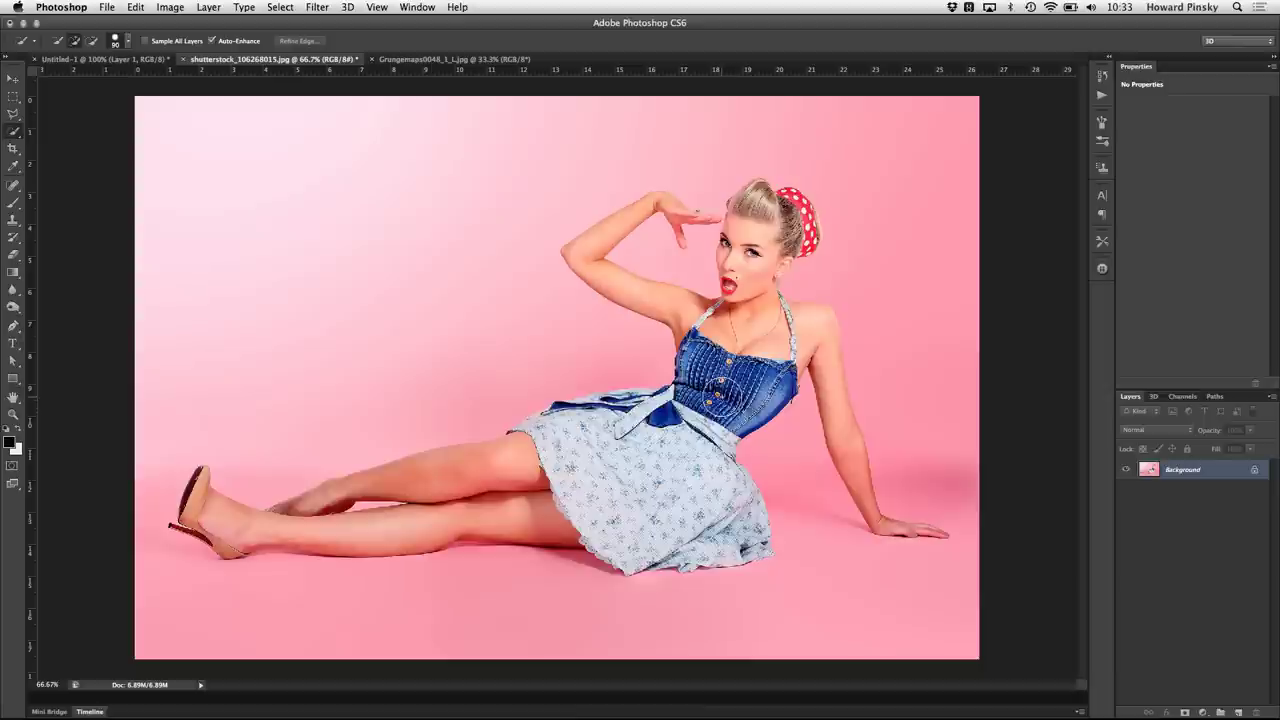
mouse_move(730, 310)
left_mouse_down()
mouse_move(745, 300)
mouse_move(742, 250)
left_mouse_up()
key("bracketleft")
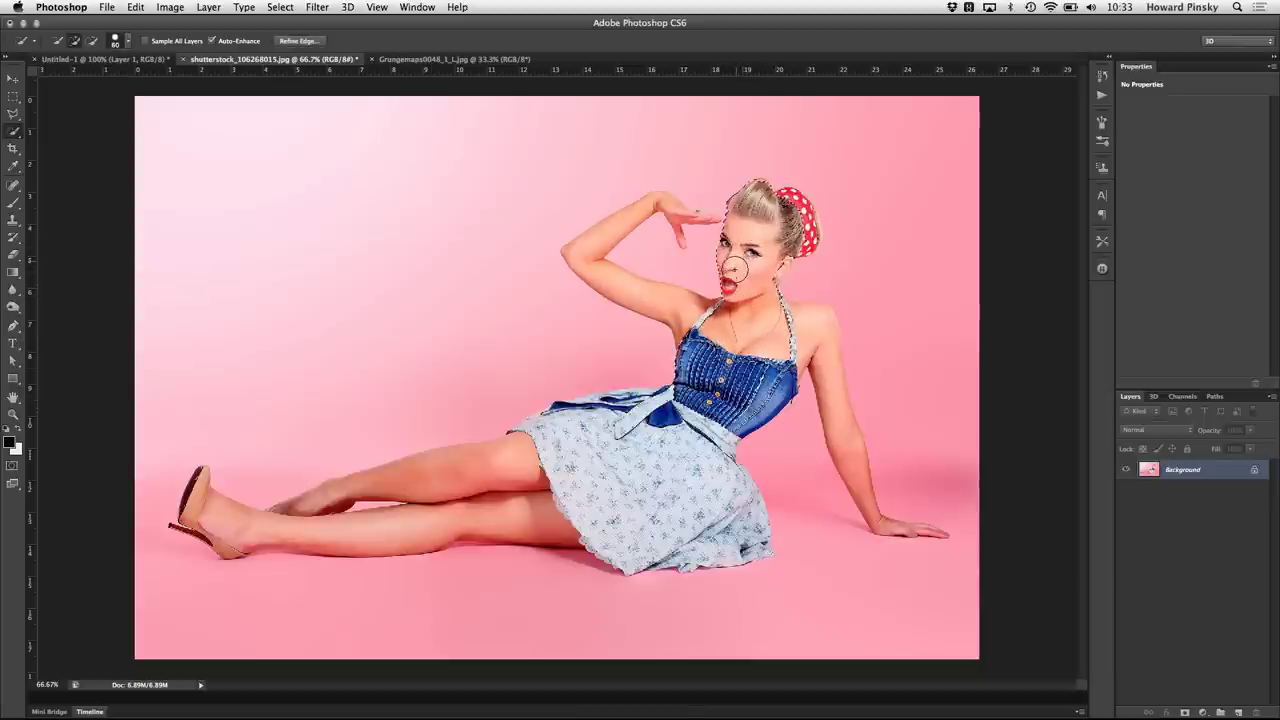
Step: Extend the selection over the raised arm and saluting hand, subtracting stray areas around the fingers
mouse_move(711, 318)
left_mouse_down()
mouse_move(618, 295)
mouse_move(657, 207)
left_mouse_up()
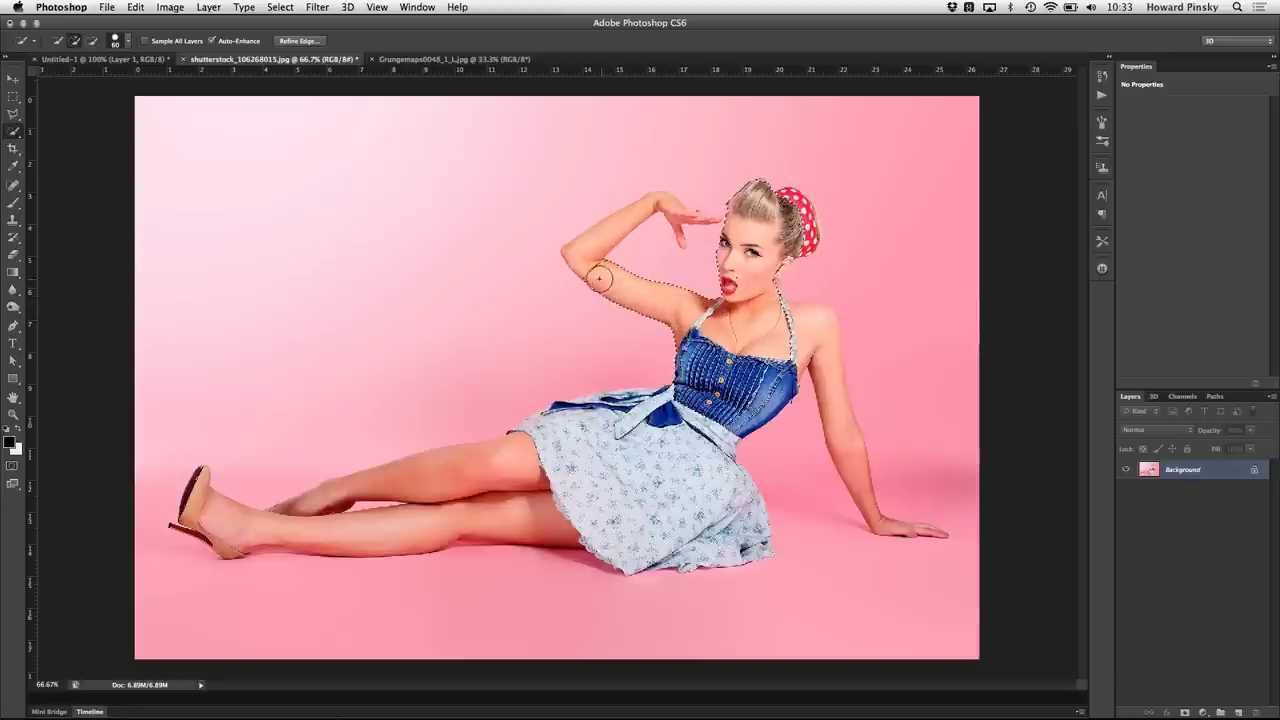
key("bracketleft")
key("bracketleft")
key("bracketleft")
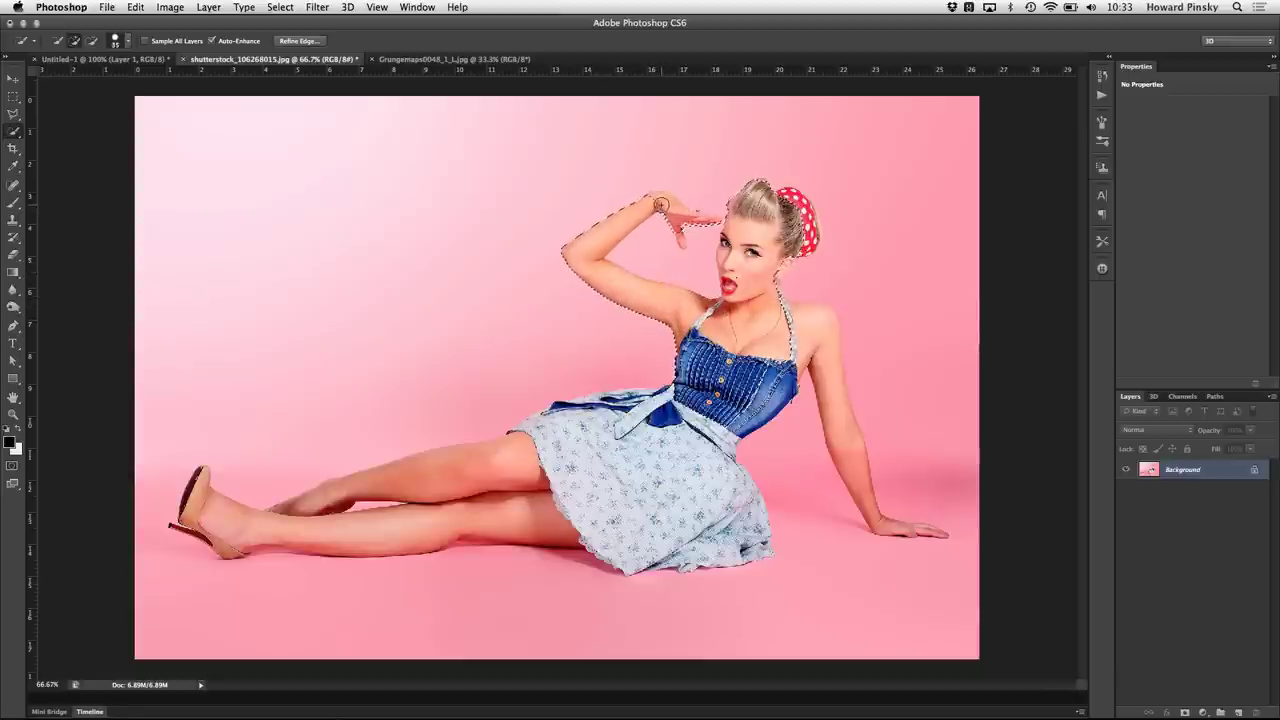
left_click_drag(657, 207, 697, 220)
key("bracketleft")
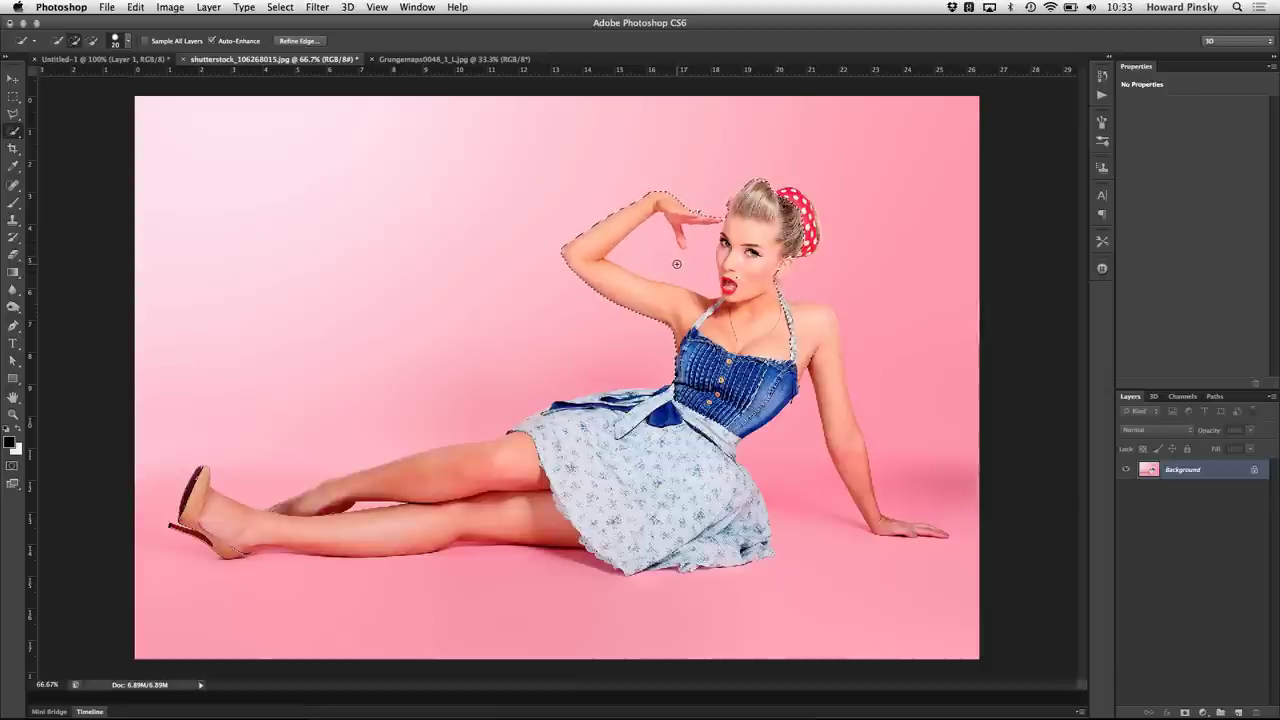
key("alt")
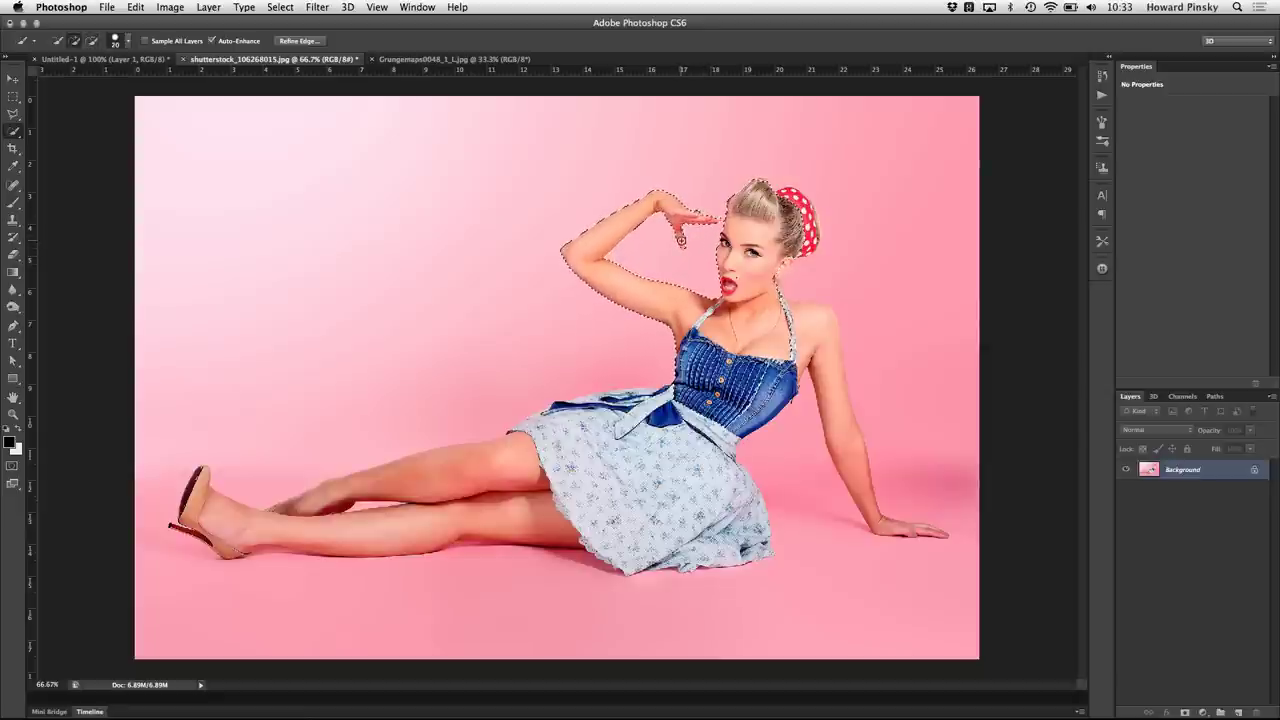
left_click(678, 238)
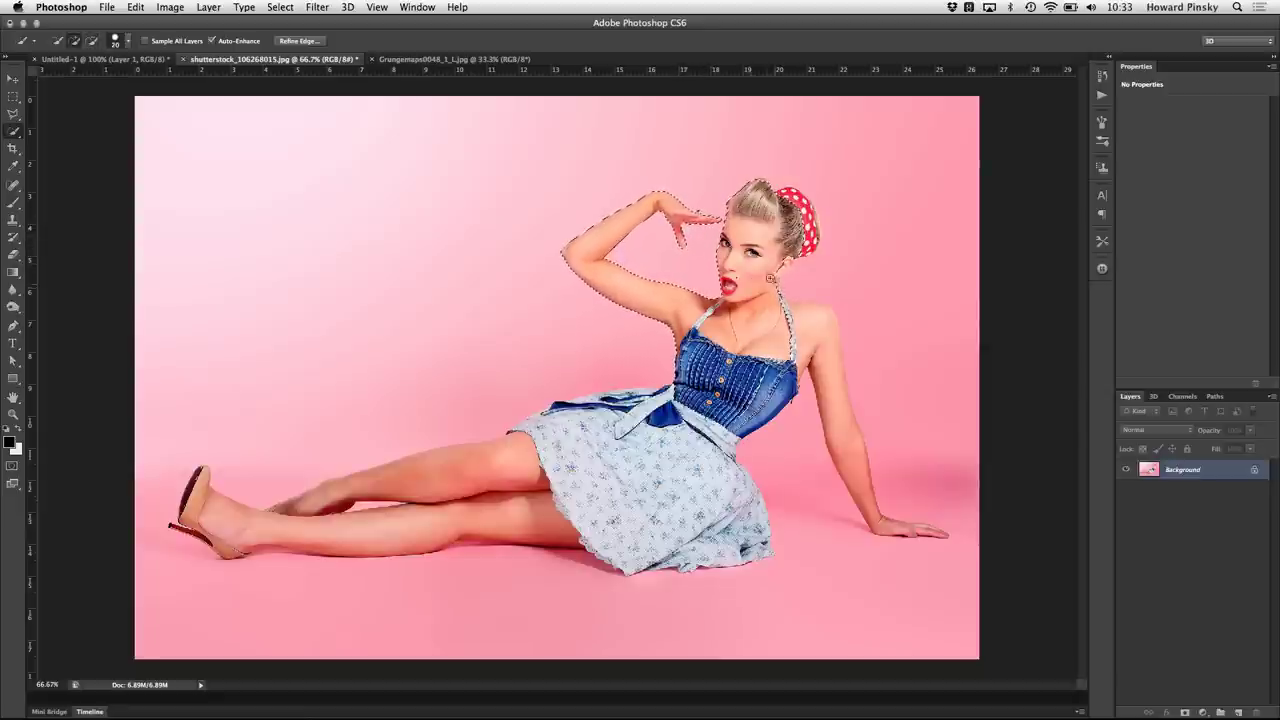
Step: Add the arm on the floor, legs, dress hem and shoe, then fit the image on screen
left_click_drag(815, 330, 825, 450)
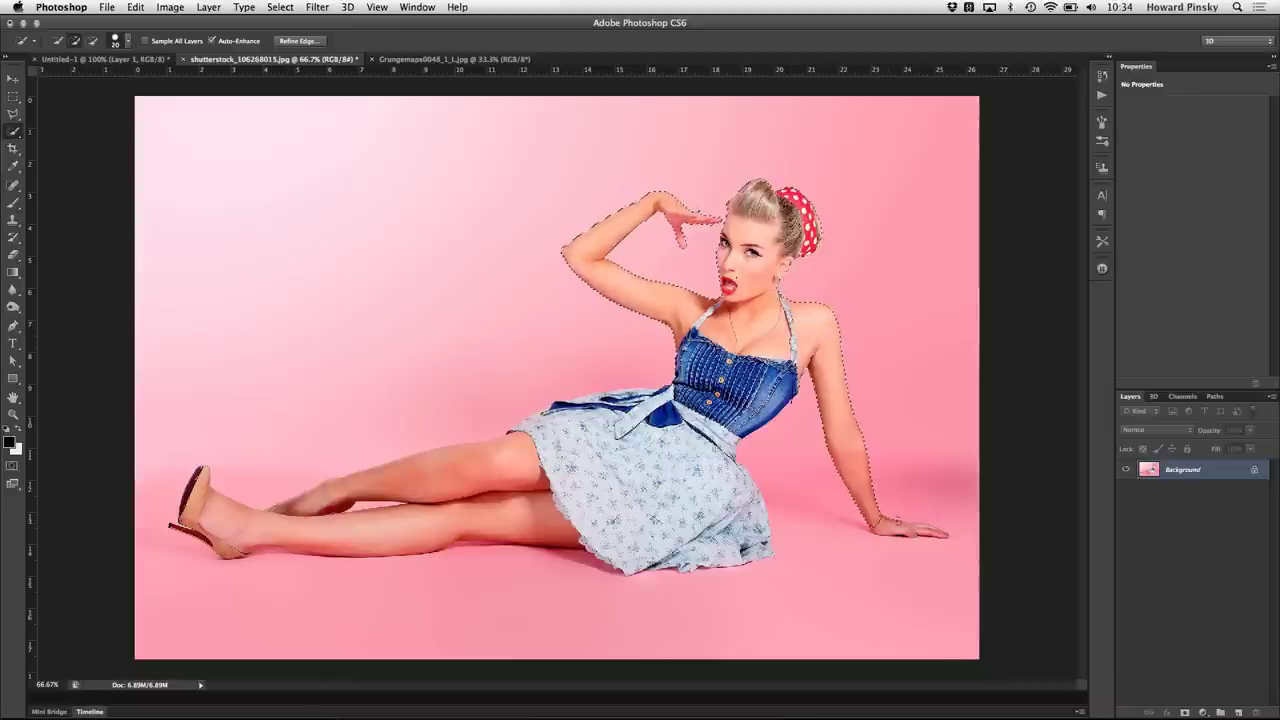
key("bracketright")
key("bracketright")
key("bracketright")
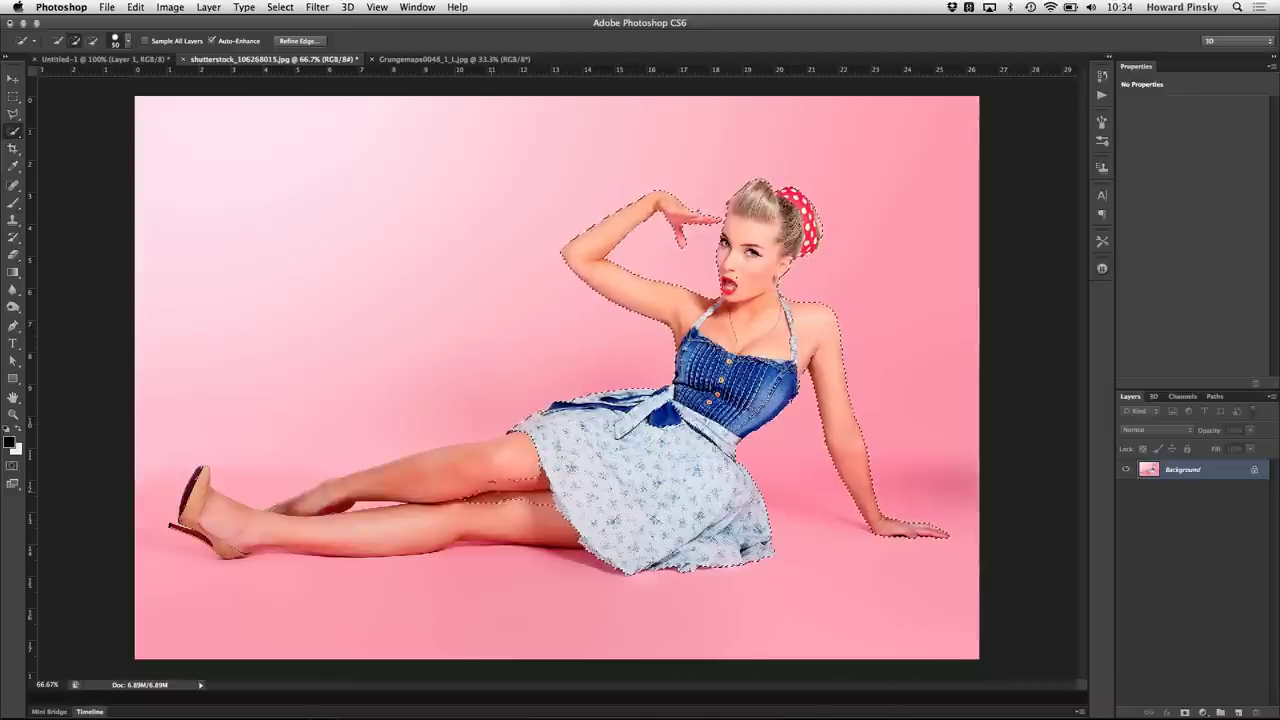
left_click_drag(560, 480, 211, 521)
key("bracketleft")
key("bracketleft")
key("bracketleft")
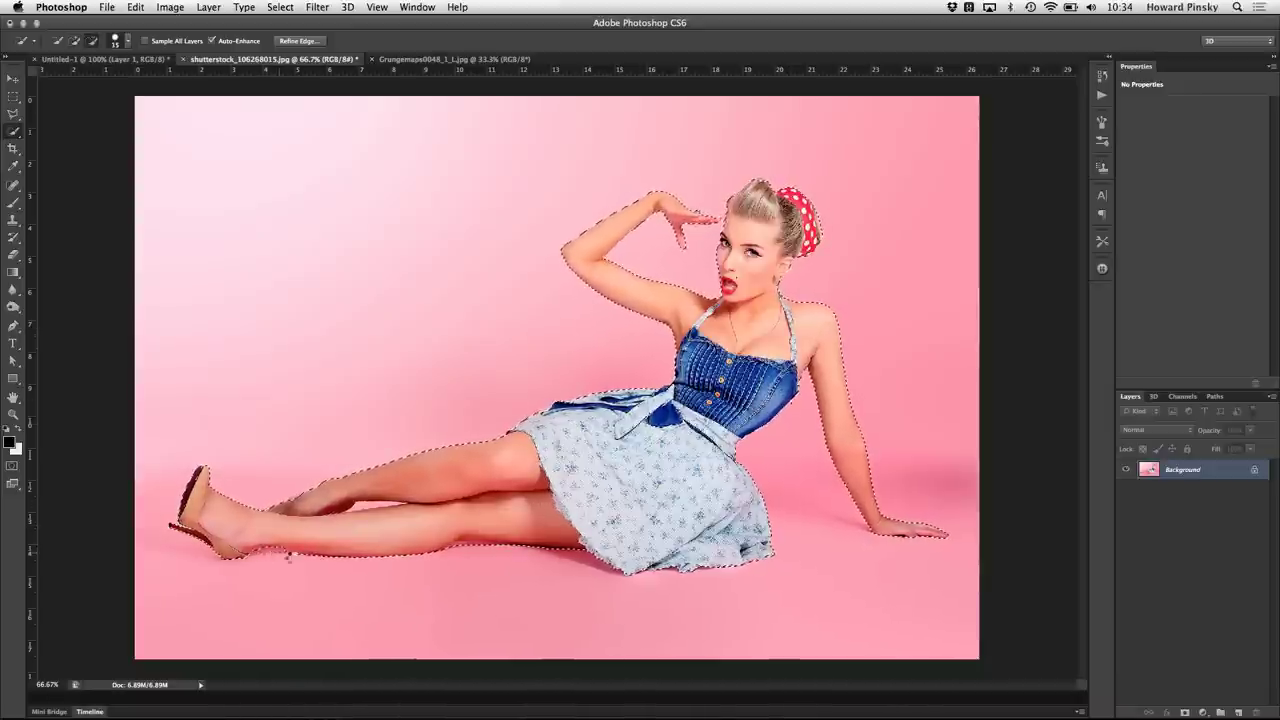
scroll(354, 560, "up", 5)
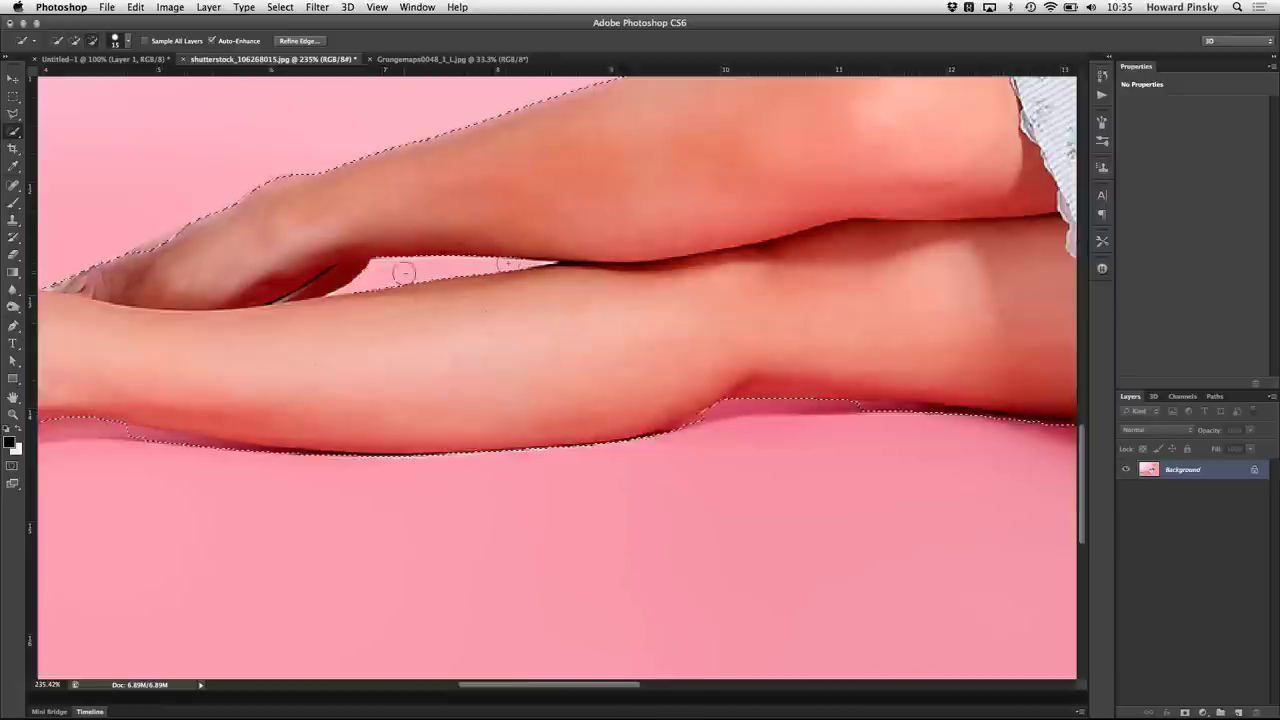
scroll(920, 420, "left", 5)
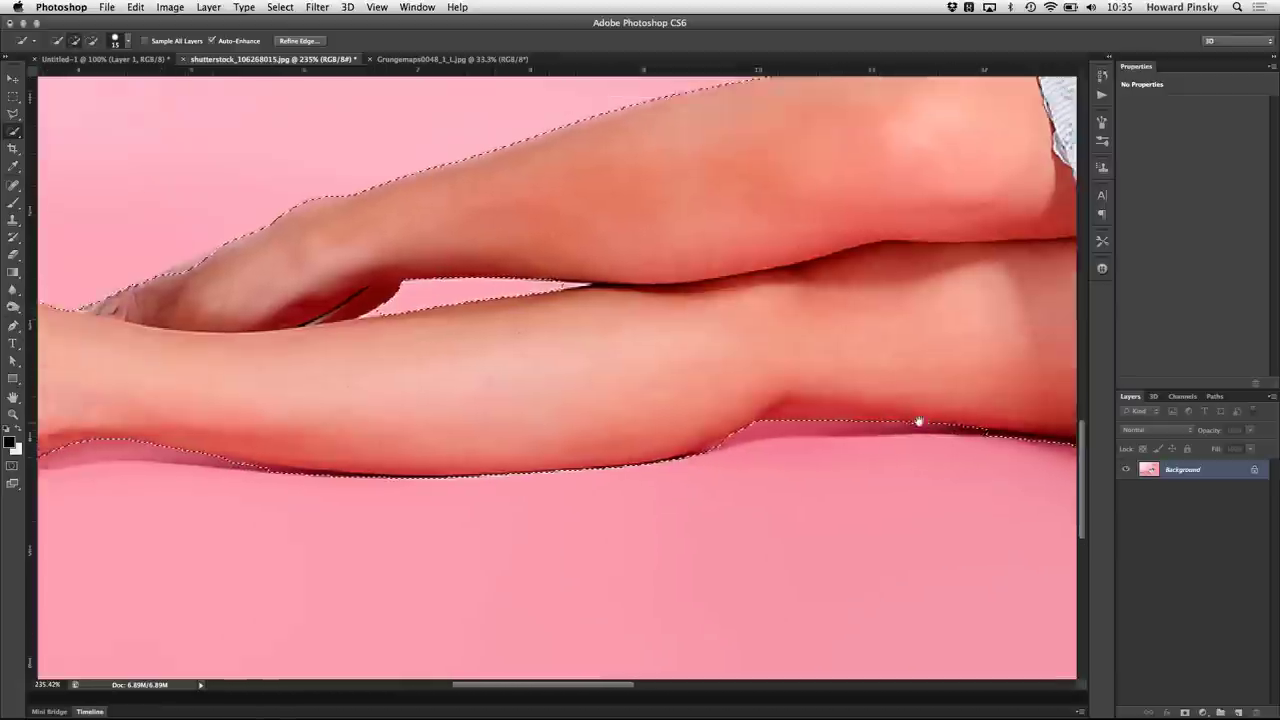
right_click(651, 332)
left_click(680, 340)
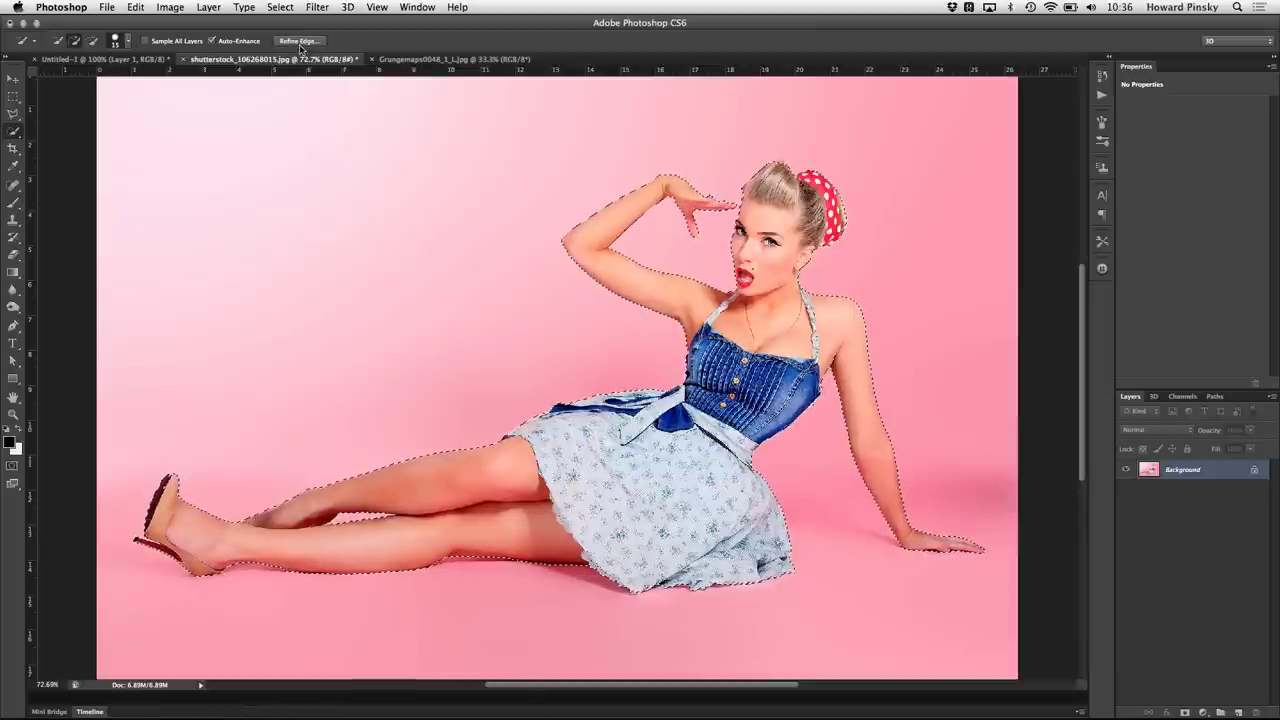
Step: Open Refine Edge and preview the woman's selection in On White view mode
left_click(287, 8)
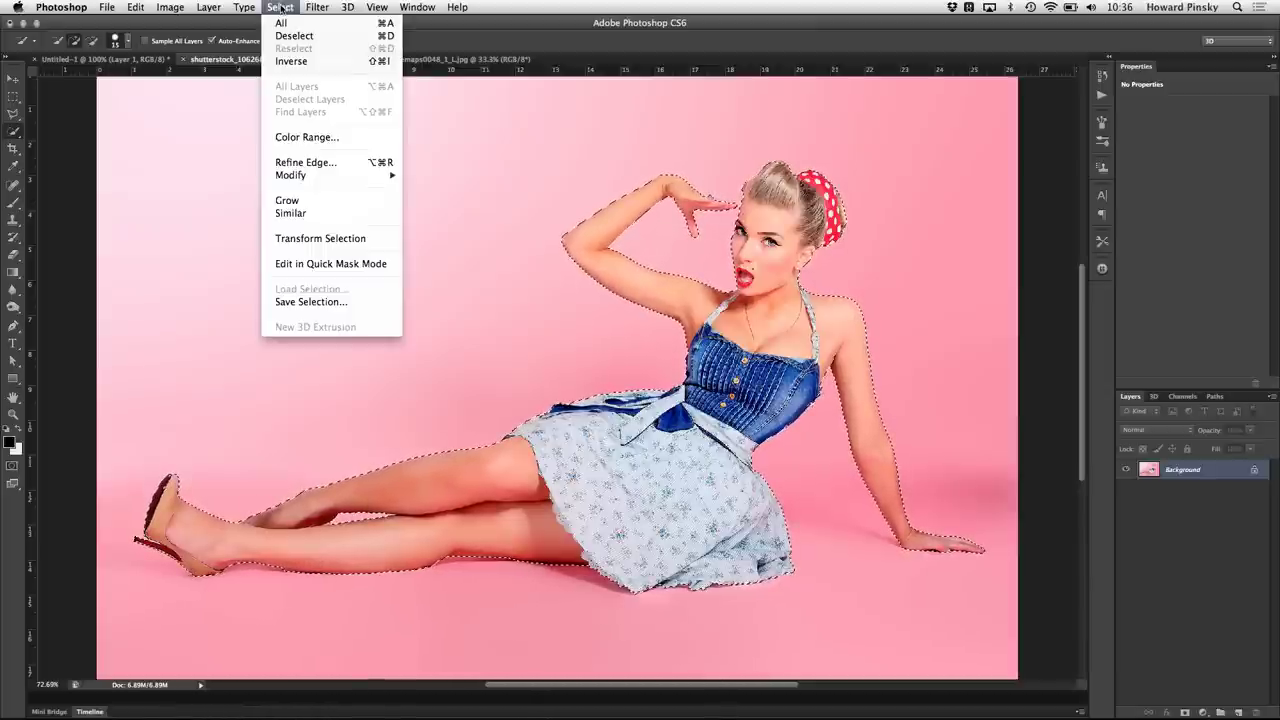
left_click(356, 163)
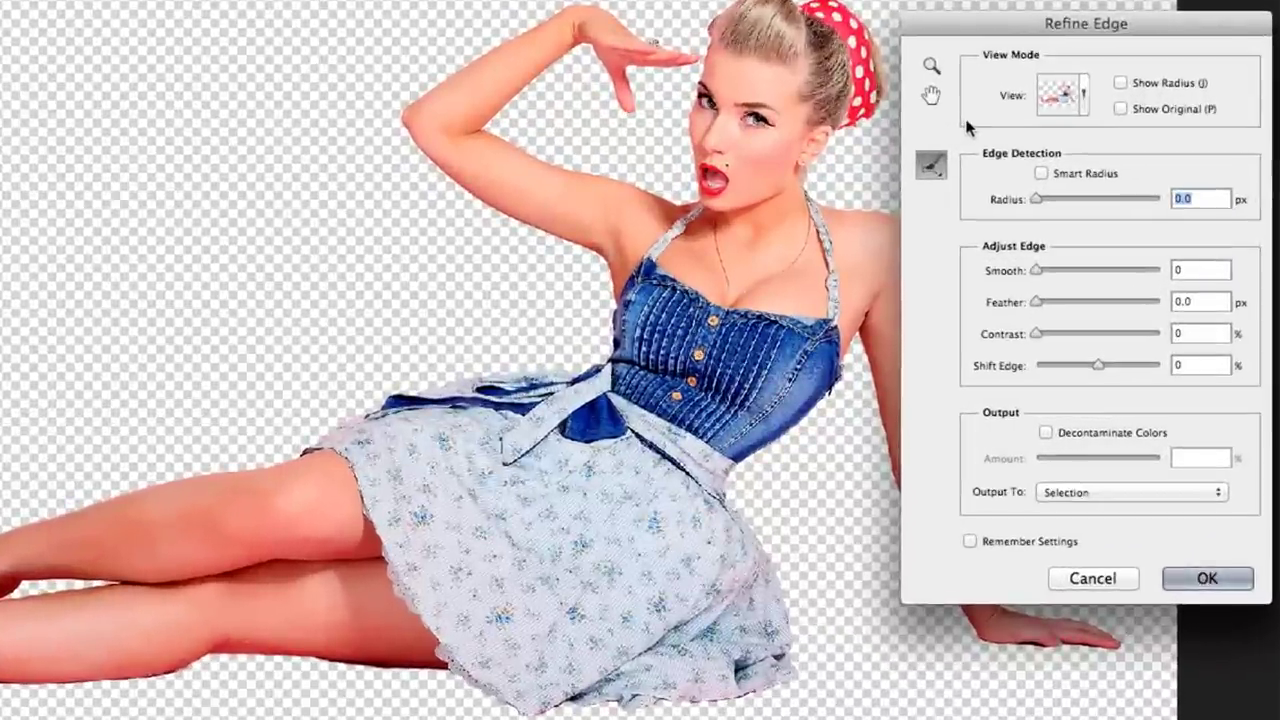
left_click(1085, 100)
left_click(1020, 151)
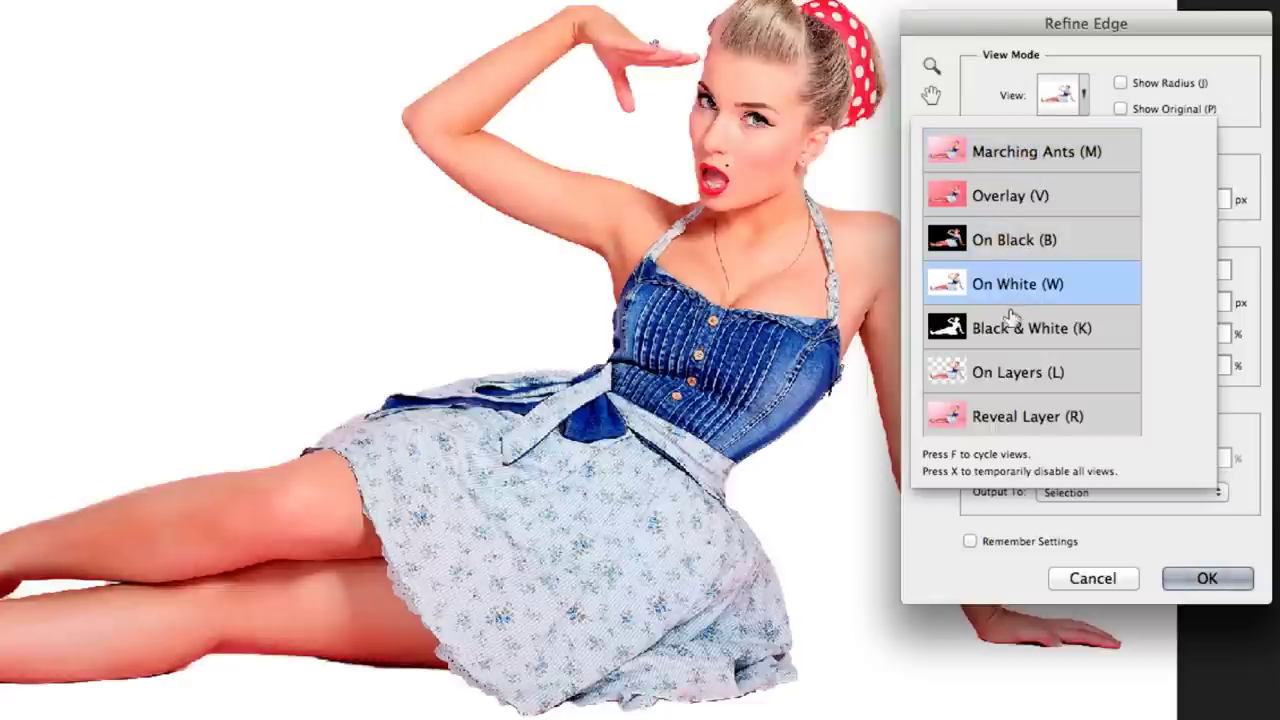
left_click(1003, 337)
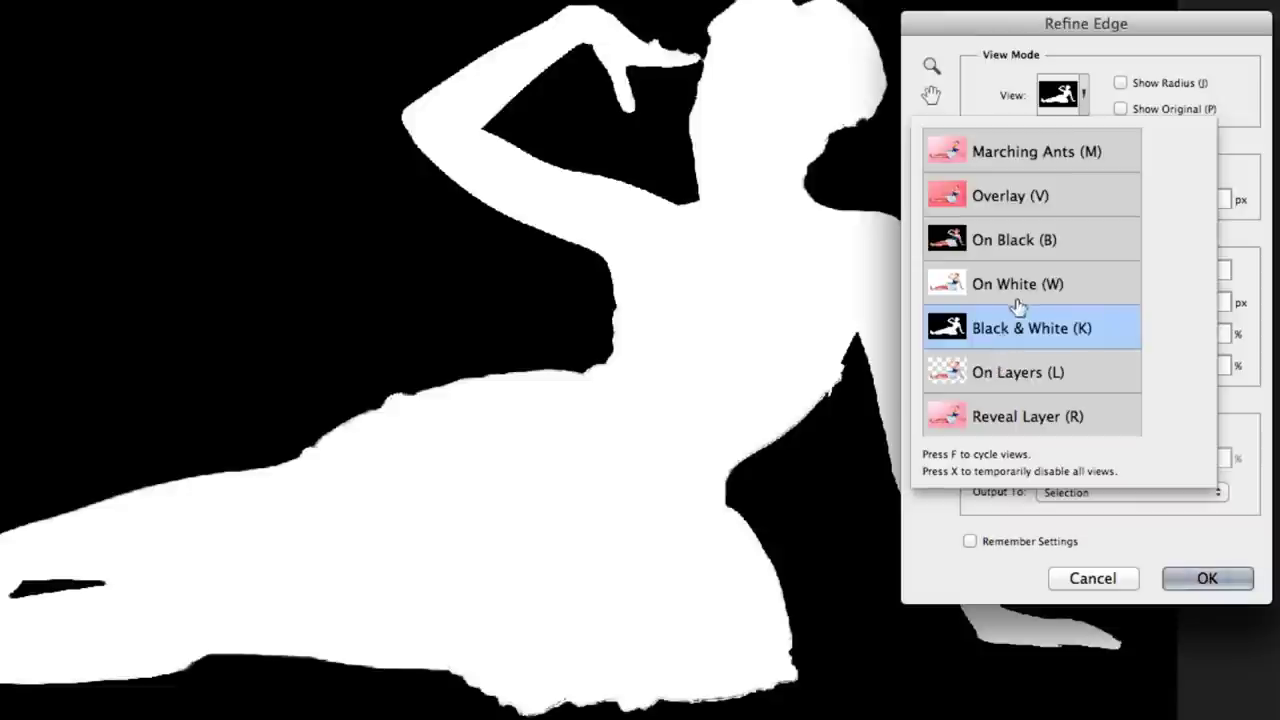
left_click(1022, 288)
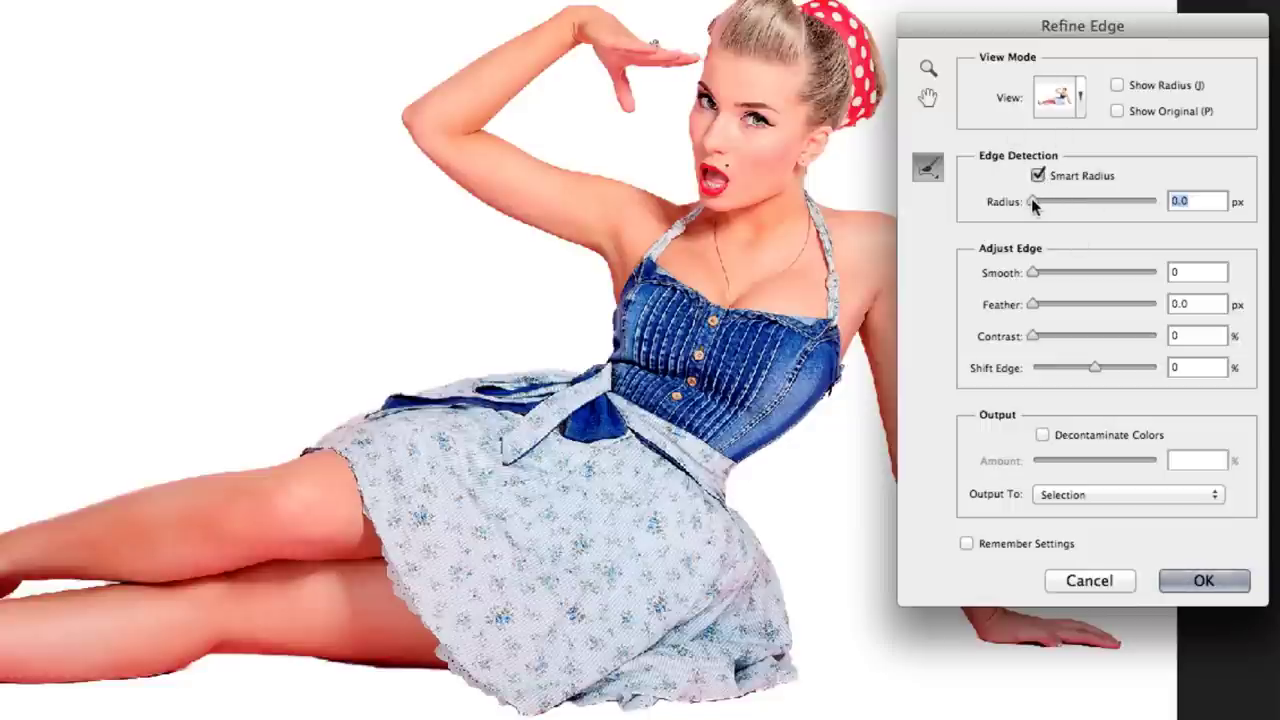
Step: Set the edge radius to 4.6 px and refine the headband and hairline edges with the Refine Radius brush
left_click_drag(1035, 205, 1064, 203)
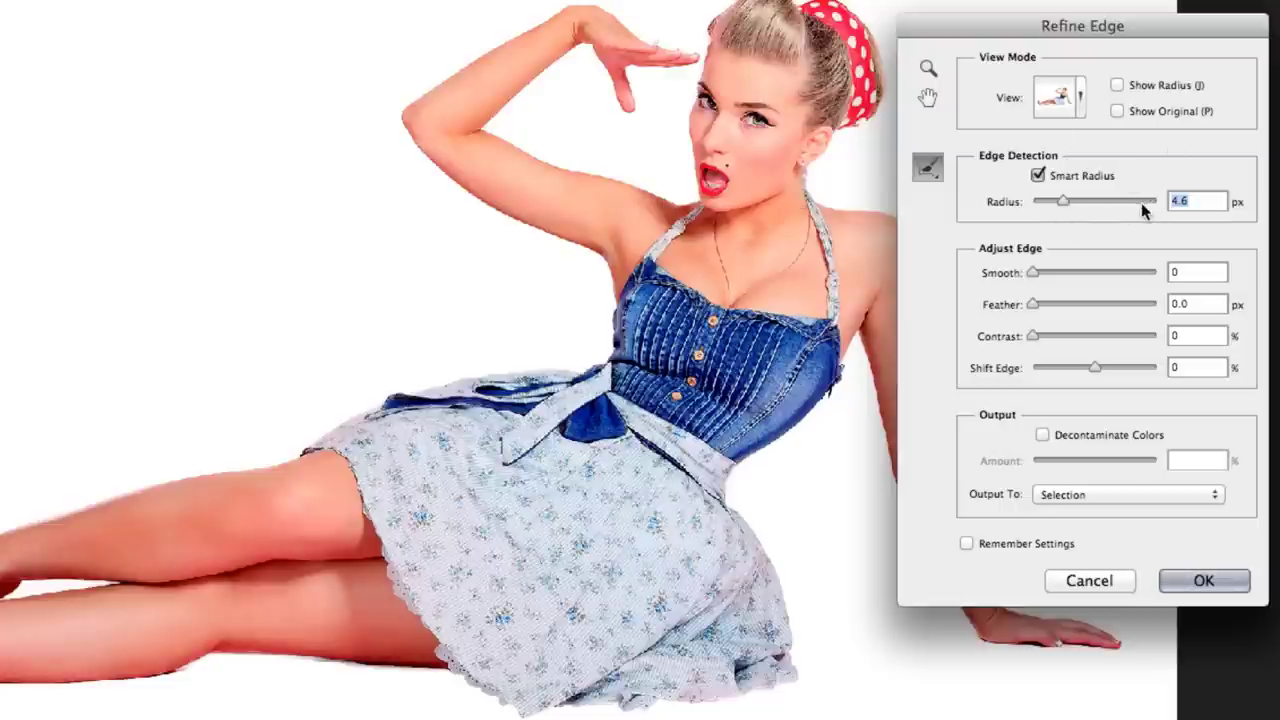
left_click(928, 168)
left_click(965, 168)
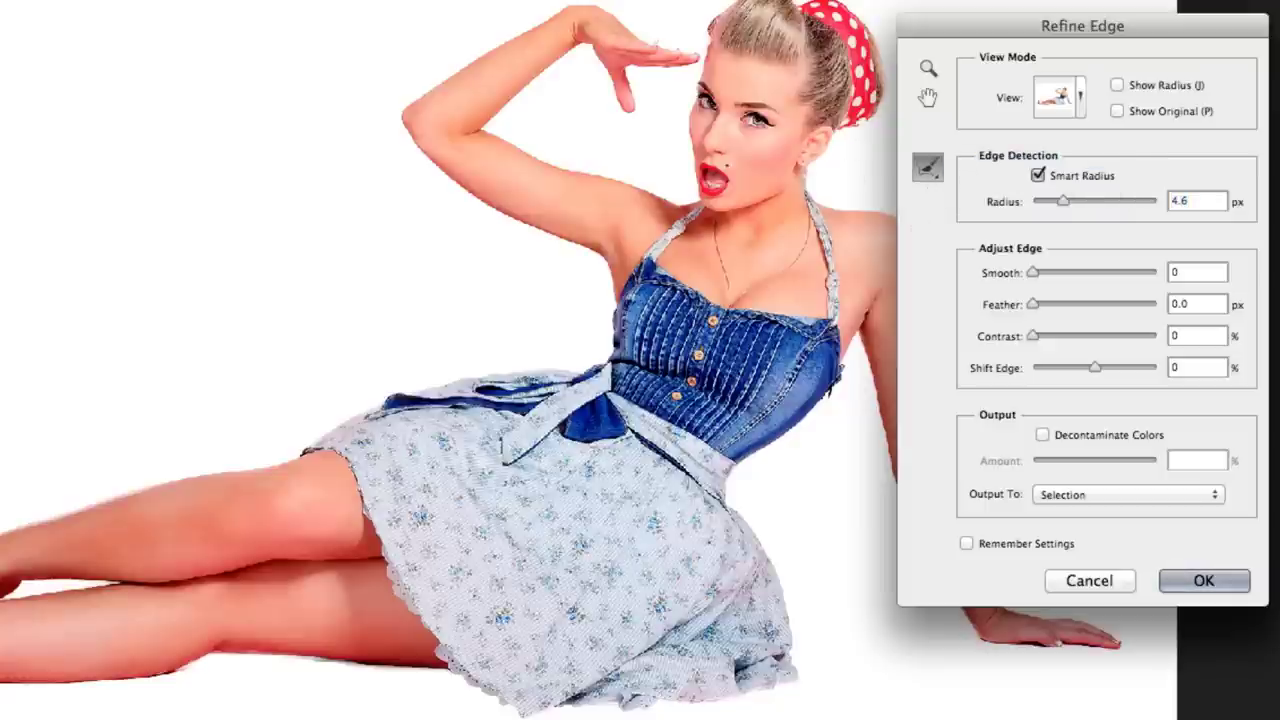
key("ctrl+plus")
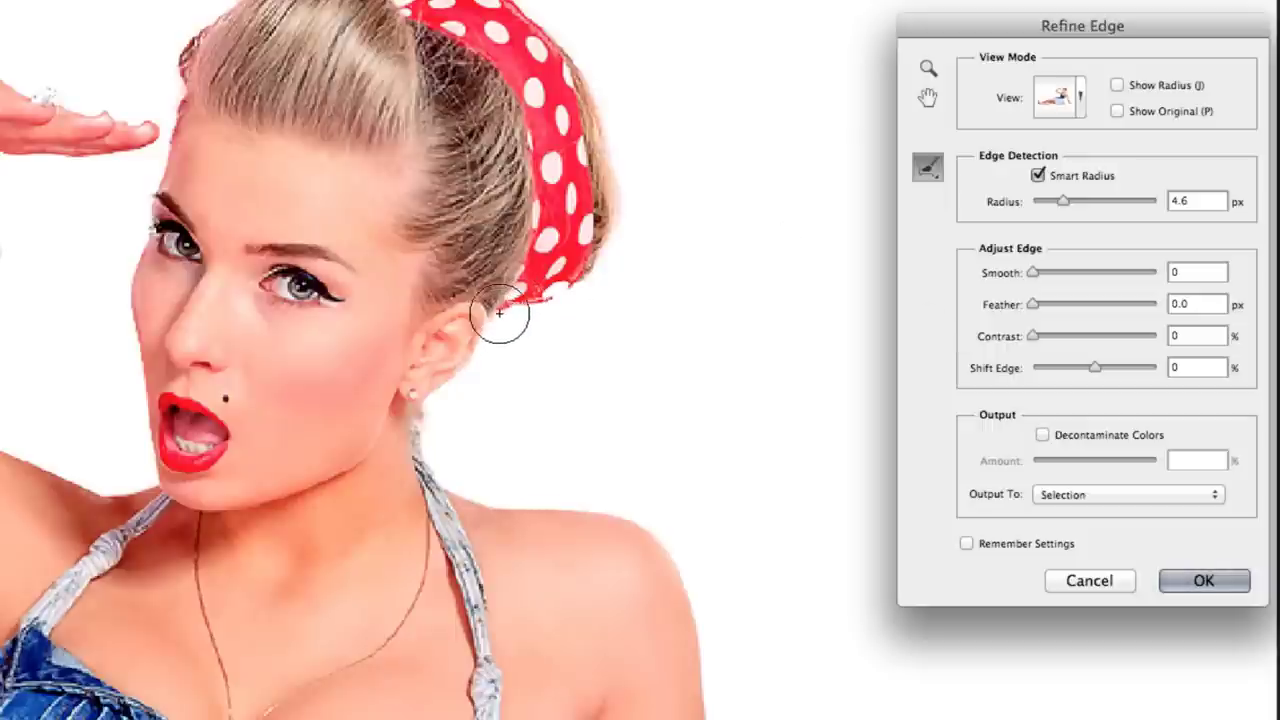
mouse_move(499, 313)
left_mouse_down()
mouse_move(560, 298)
mouse_move(601, 241)
mouse_move(605, 190)
mouse_move(575, 60)
mouse_move(530, 20)
mouse_move(464, 6)
left_mouse_up()
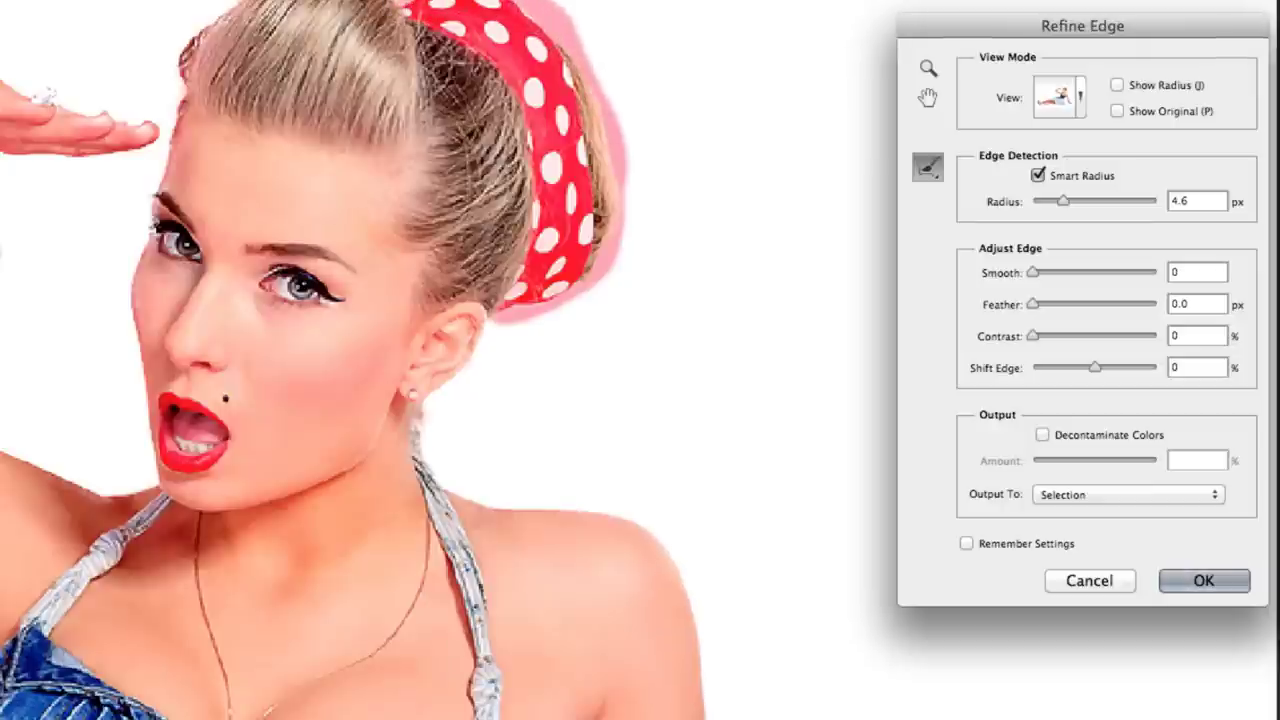
mouse_move(262, 4)
left_mouse_down()
mouse_move(191, 49)
mouse_move(175, 123)
left_mouse_up()
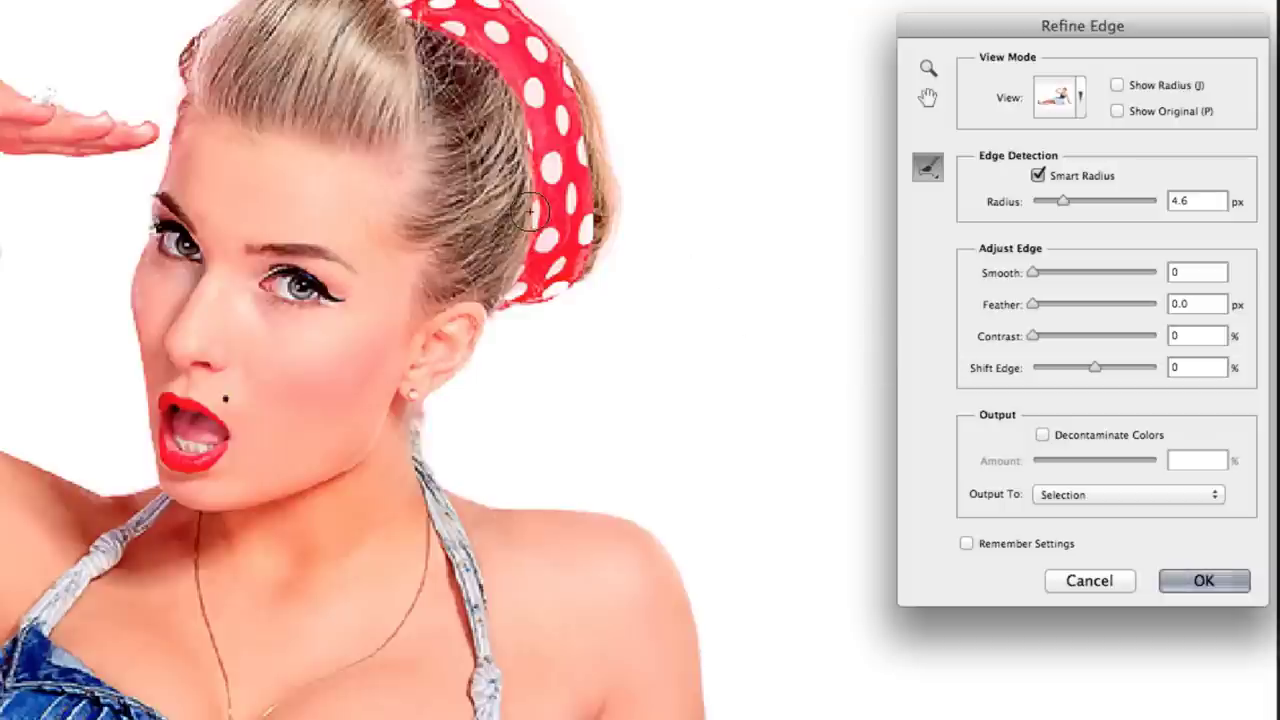
key("alt")
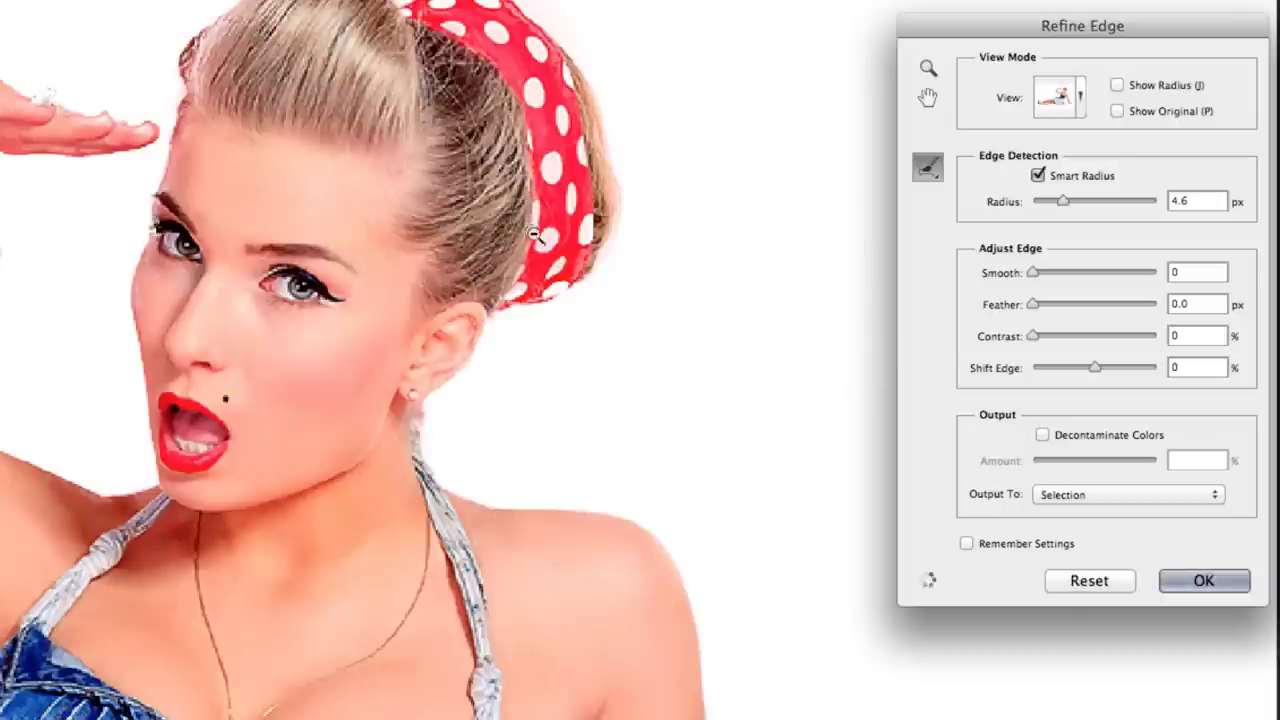
left_click(535, 235, "alt")
left_click(535, 235, "alt")
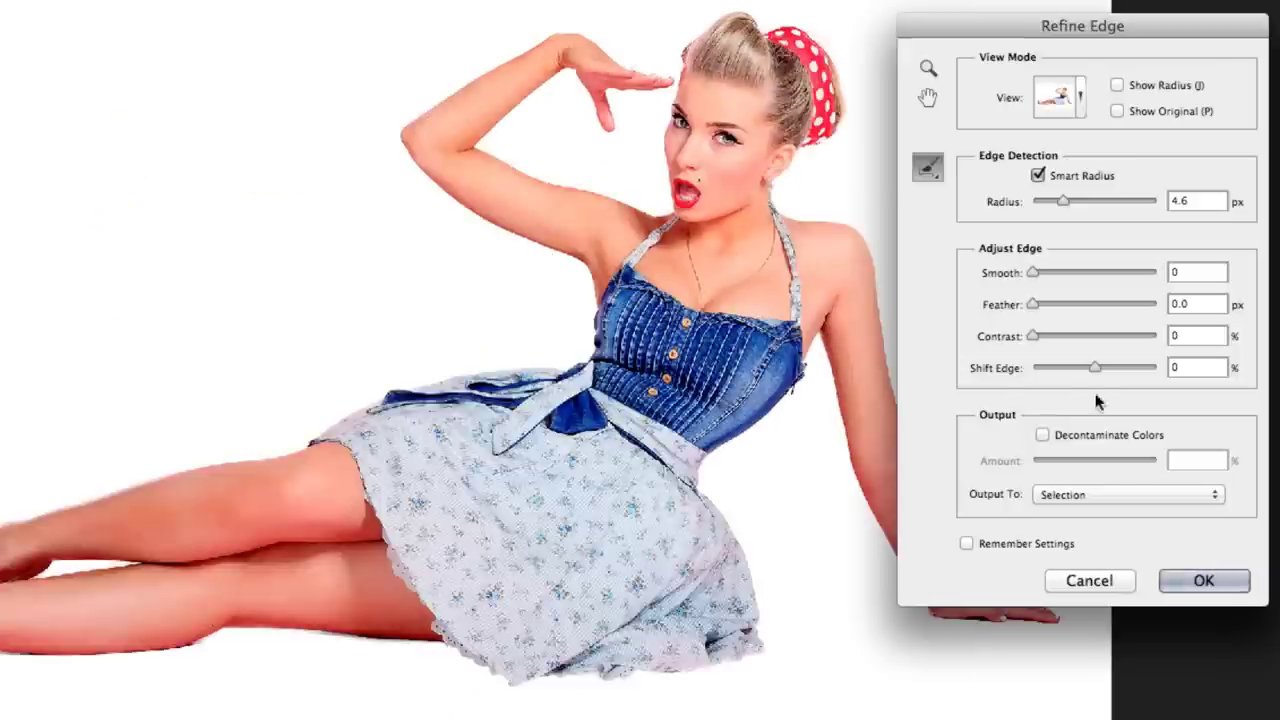
Step: Output the refined selection to a New Layer with Layer Mask
left_click(1052, 492)
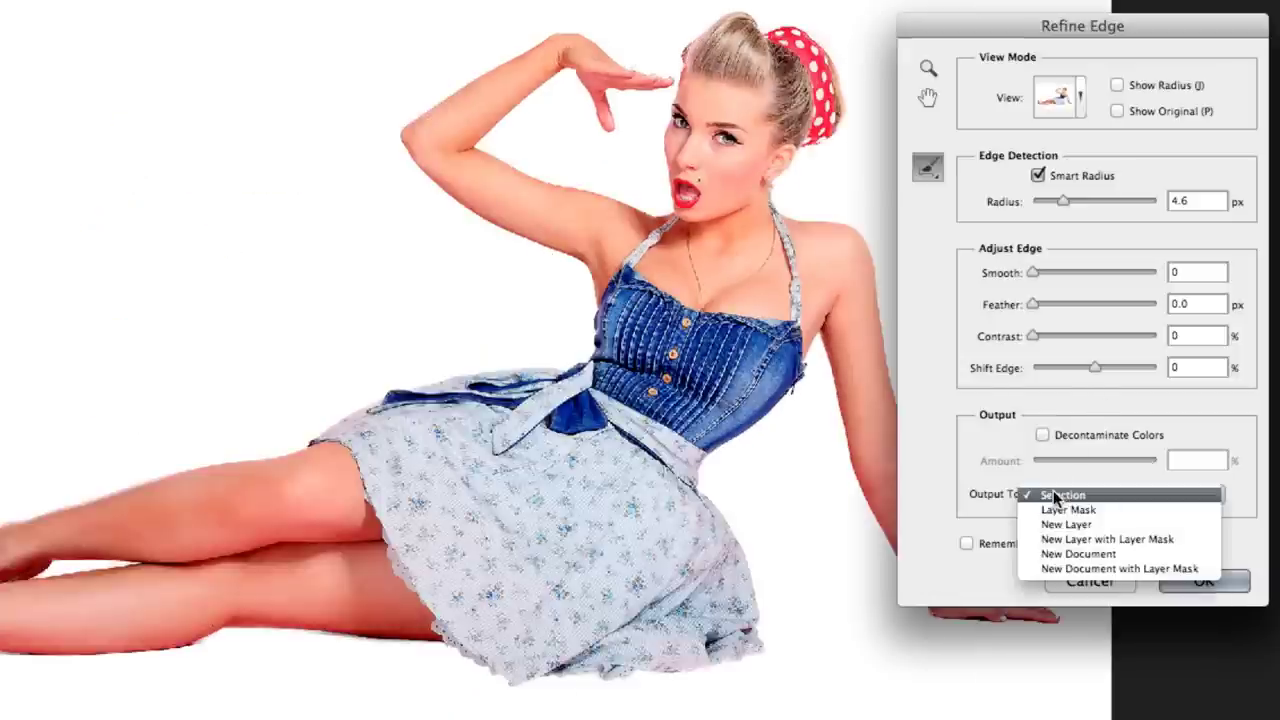
left_click(1073, 539)
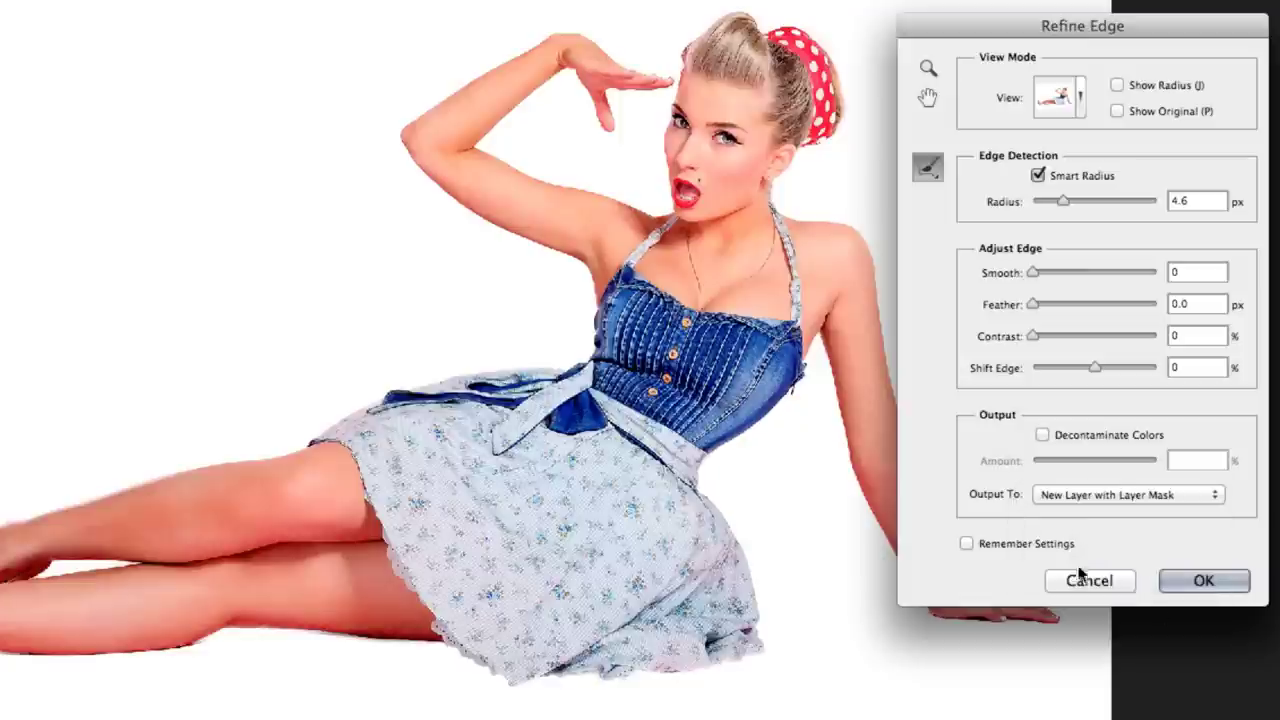
left_click(1204, 581)
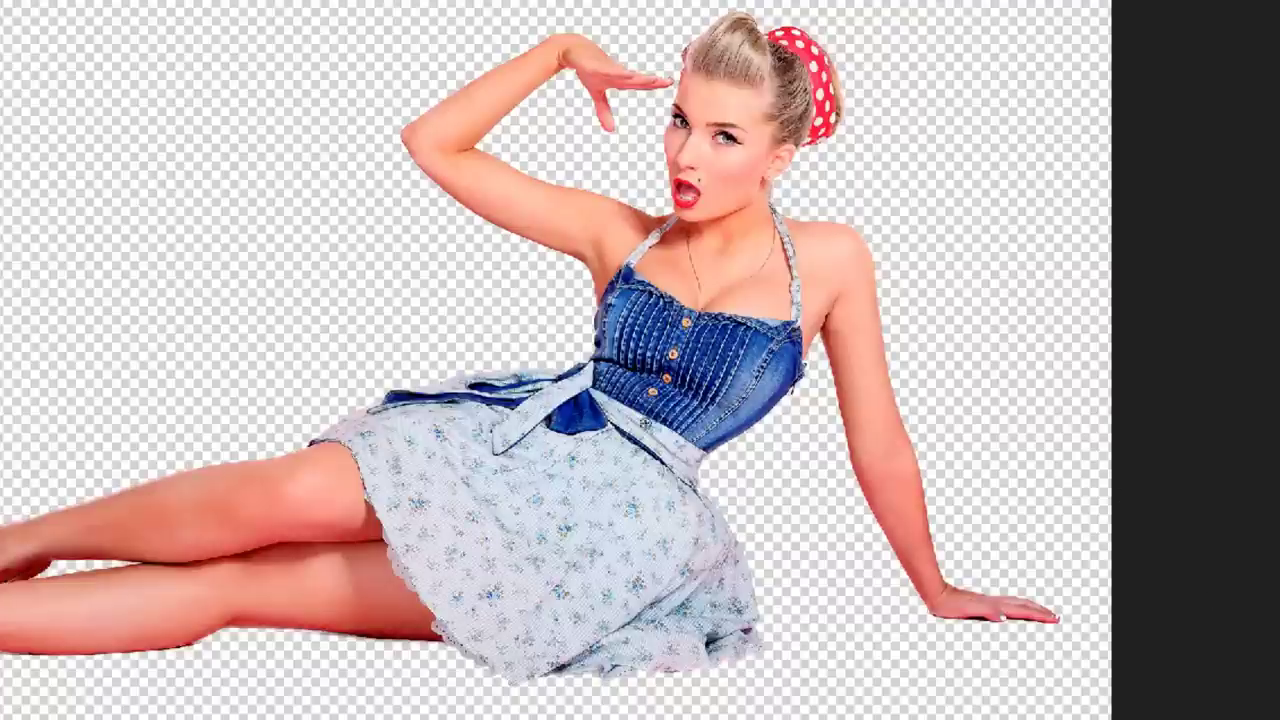
Step: Zoom onto the legs, brush away the dark fringe under the leg, and zoom back out
left_click_drag(6, 453, 405, 703)
key("ctrl+plus")
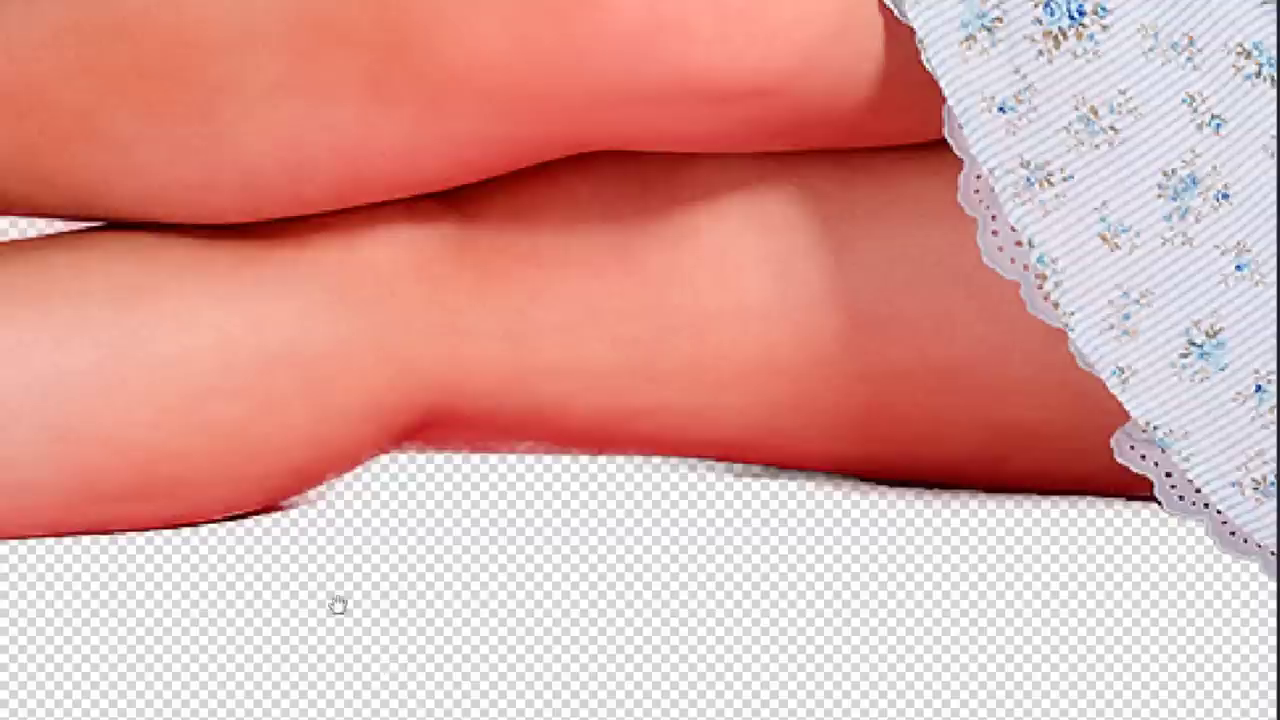
key("ctrl+plus")
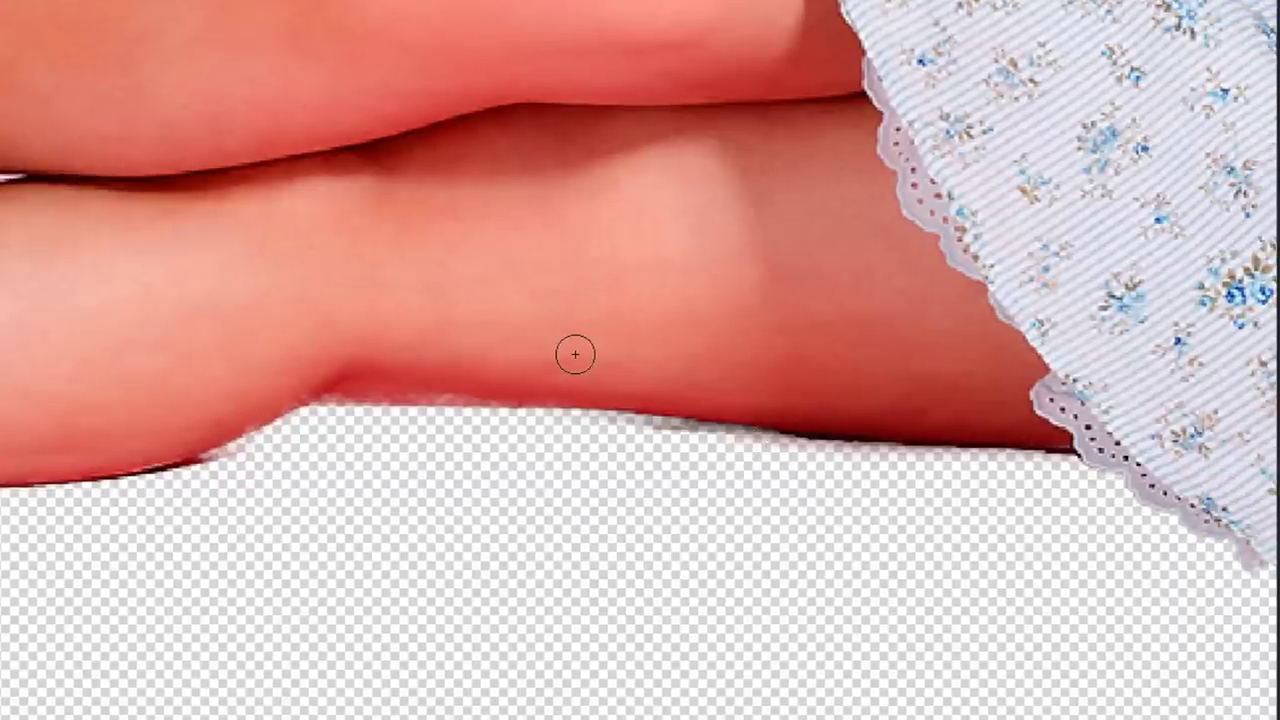
key("bracketright")
key("bracketright")
key("bracketright")
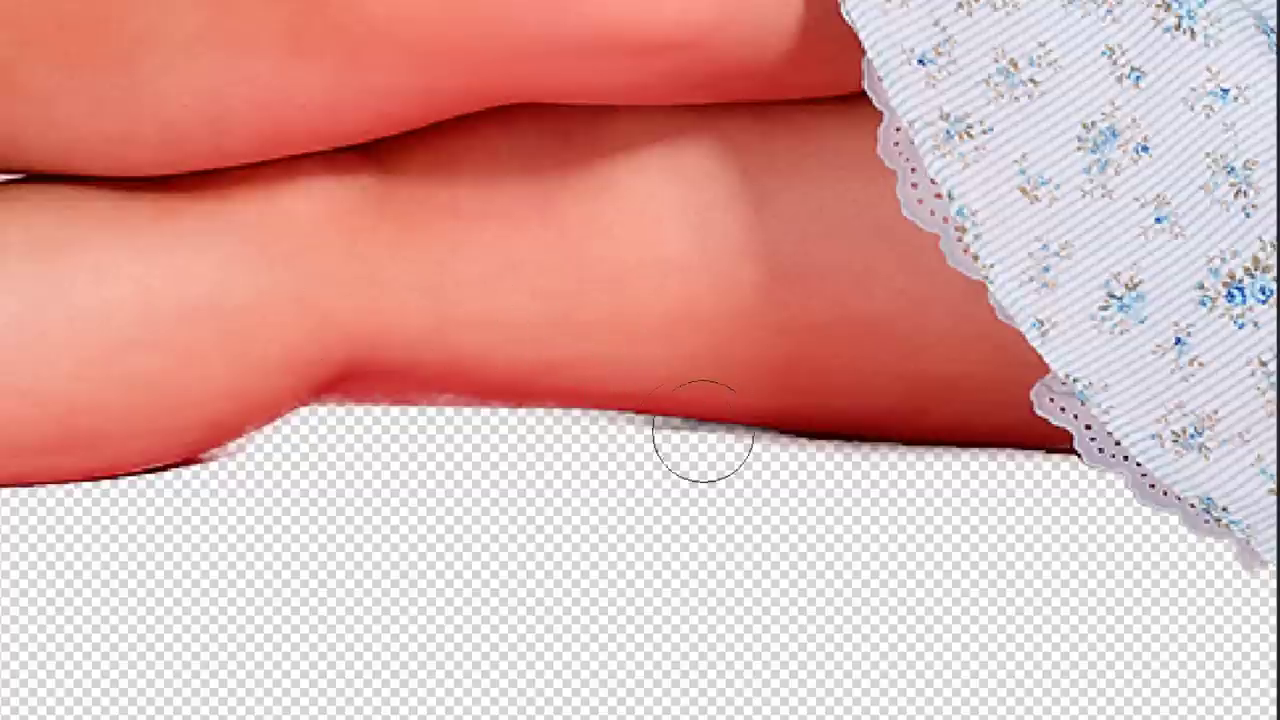
key("bracketleft")
key("bracketleft")
key("bracketleft")
key("bracketleft")
key("bracketleft")
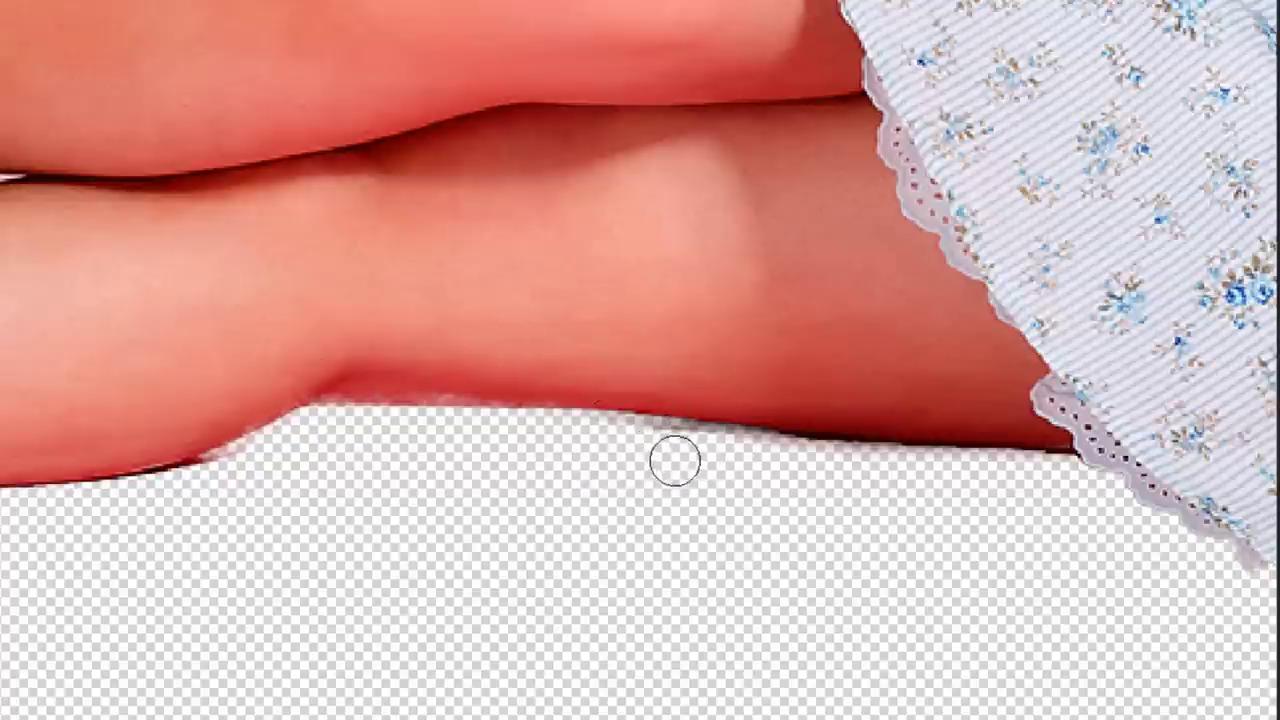
key("bracketleft")
key("bracketleft")
key("bracketleft")
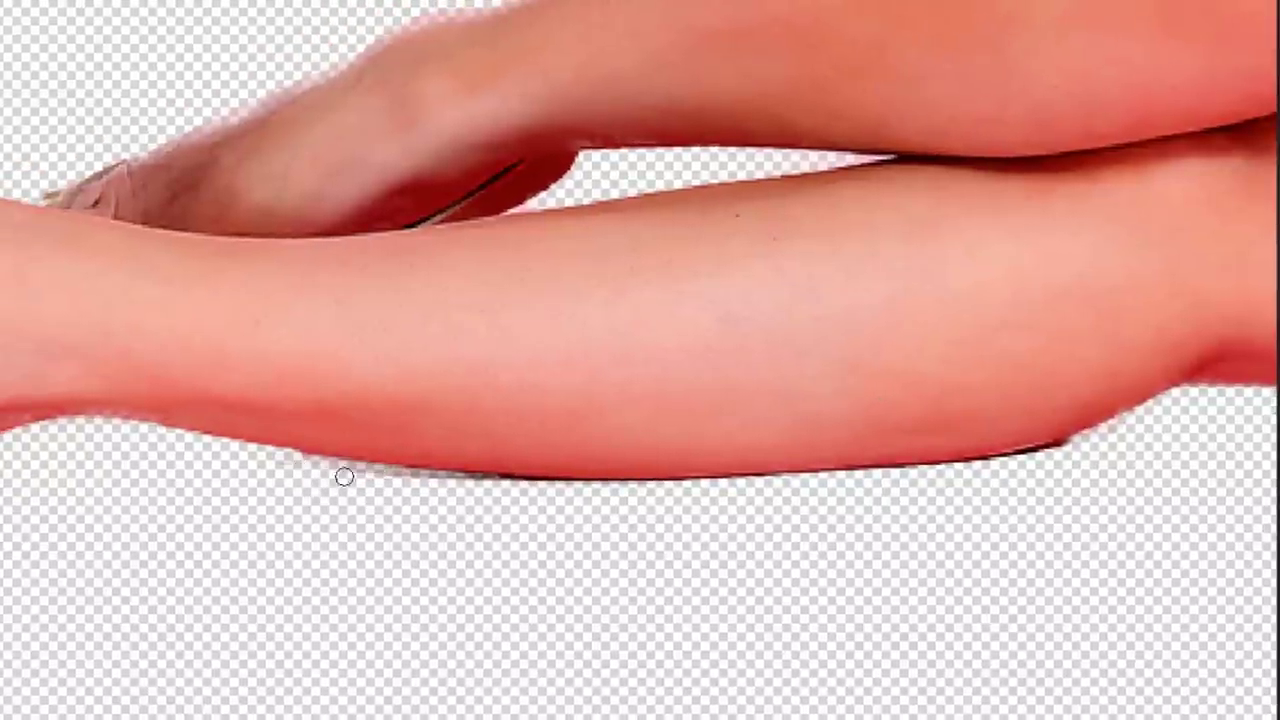
left_click_drag(376, 480, 462, 480)
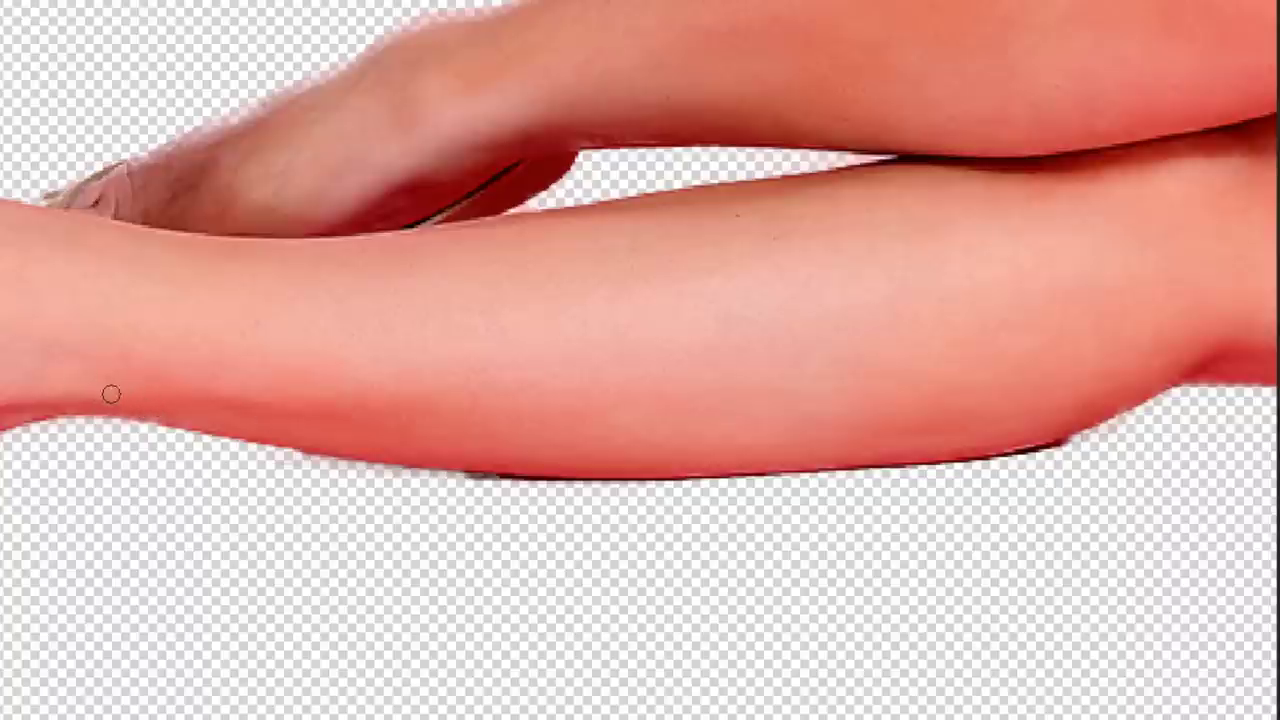
left_click(114, 375, "alt")
left_click(112, 375, "alt")
left_click(112, 376, "alt")
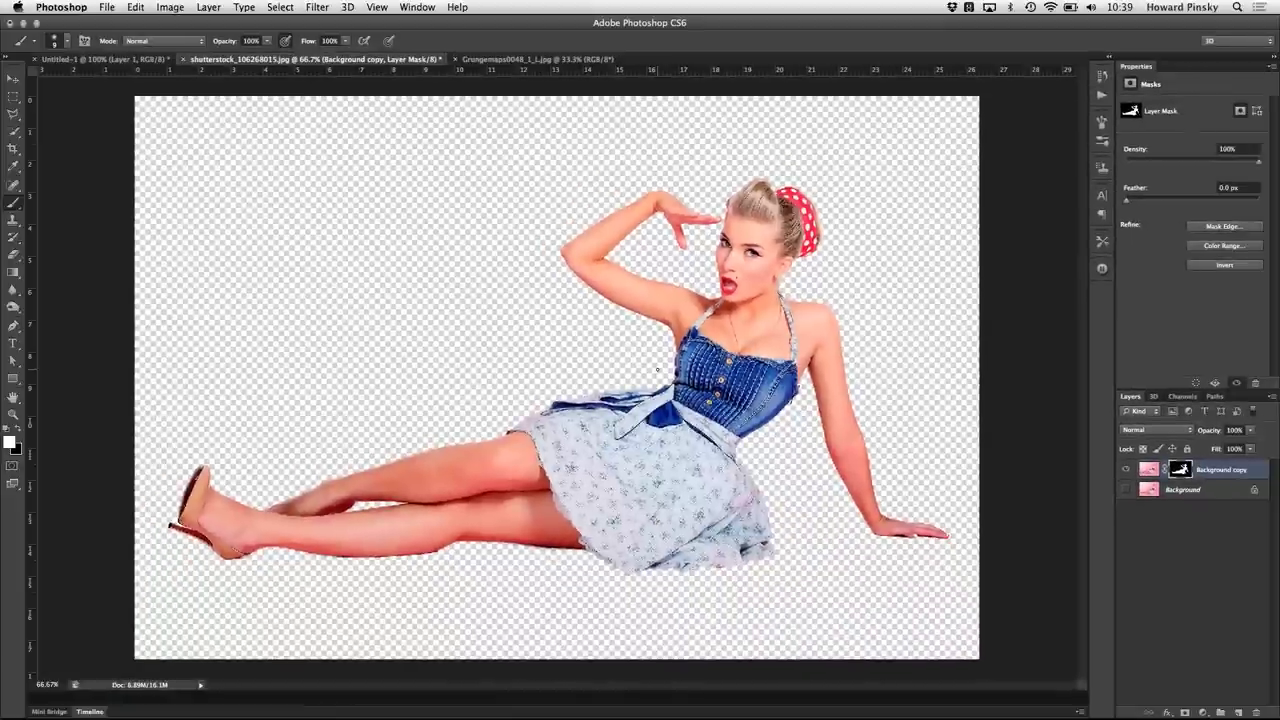
Step: Add Layer 1 above Background and fill it with beige #dad1b7
left_click(1222, 490)
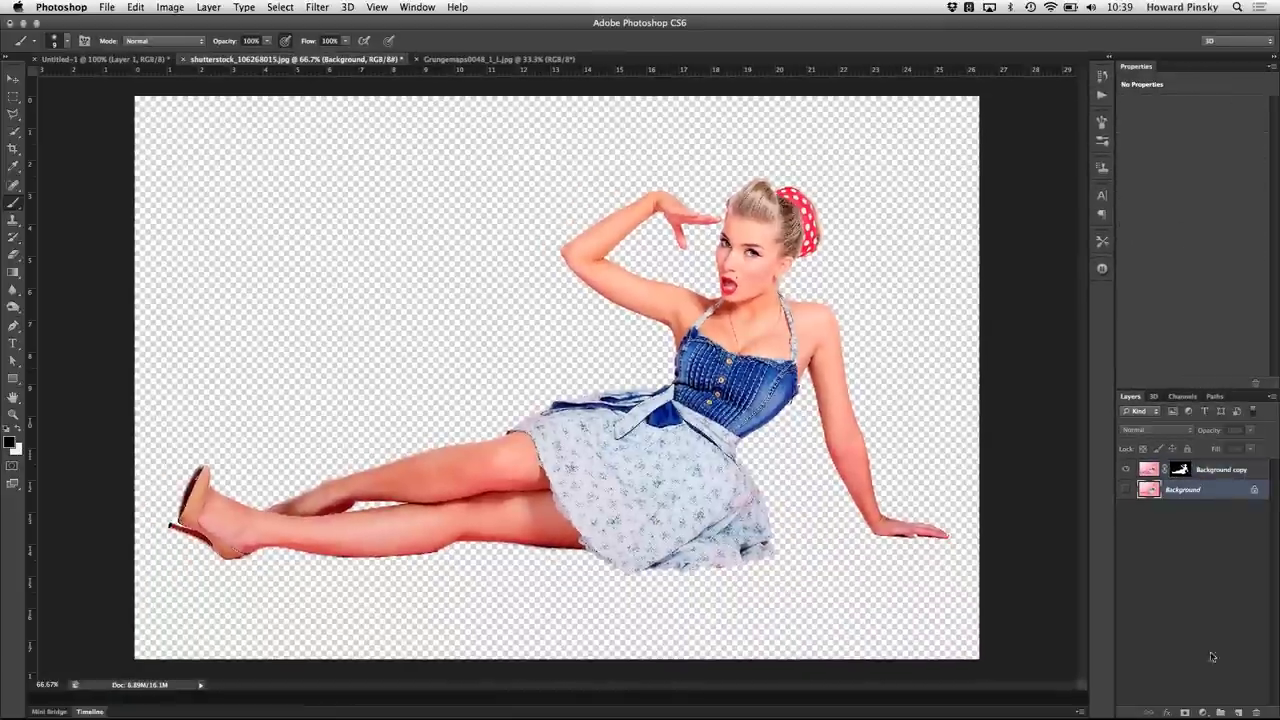
left_click(1239, 712)
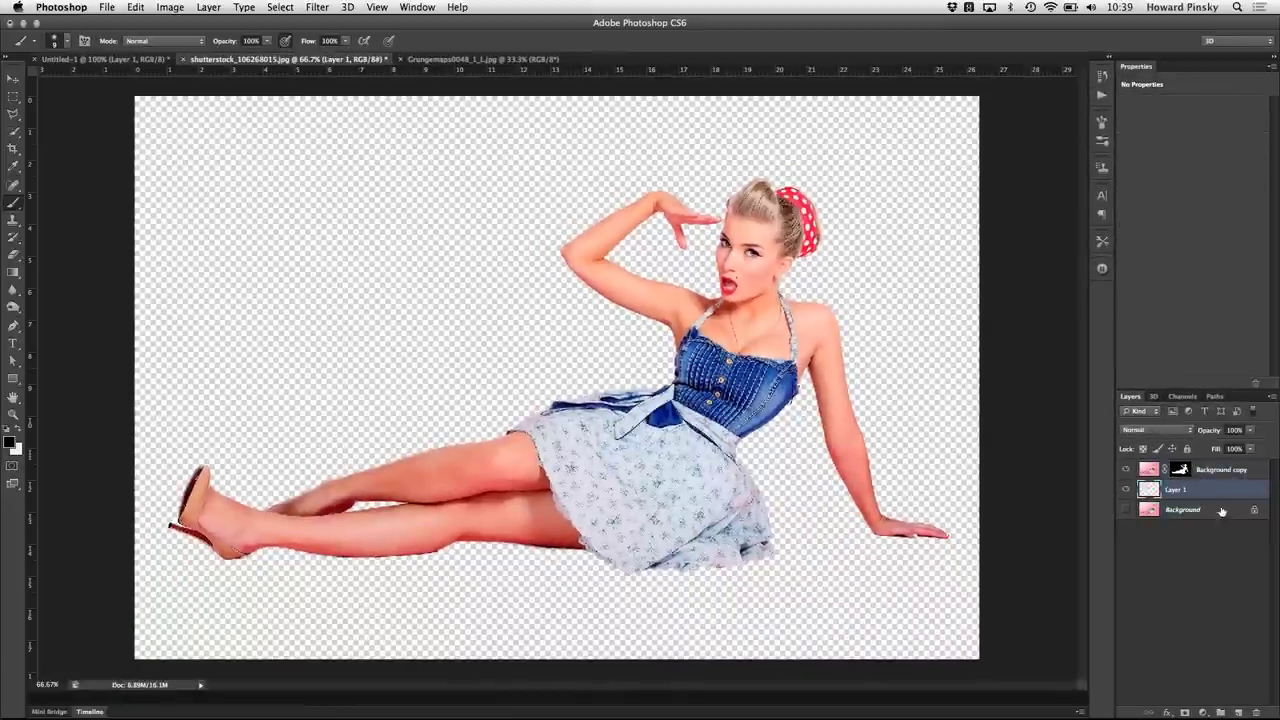
left_click(12, 442)
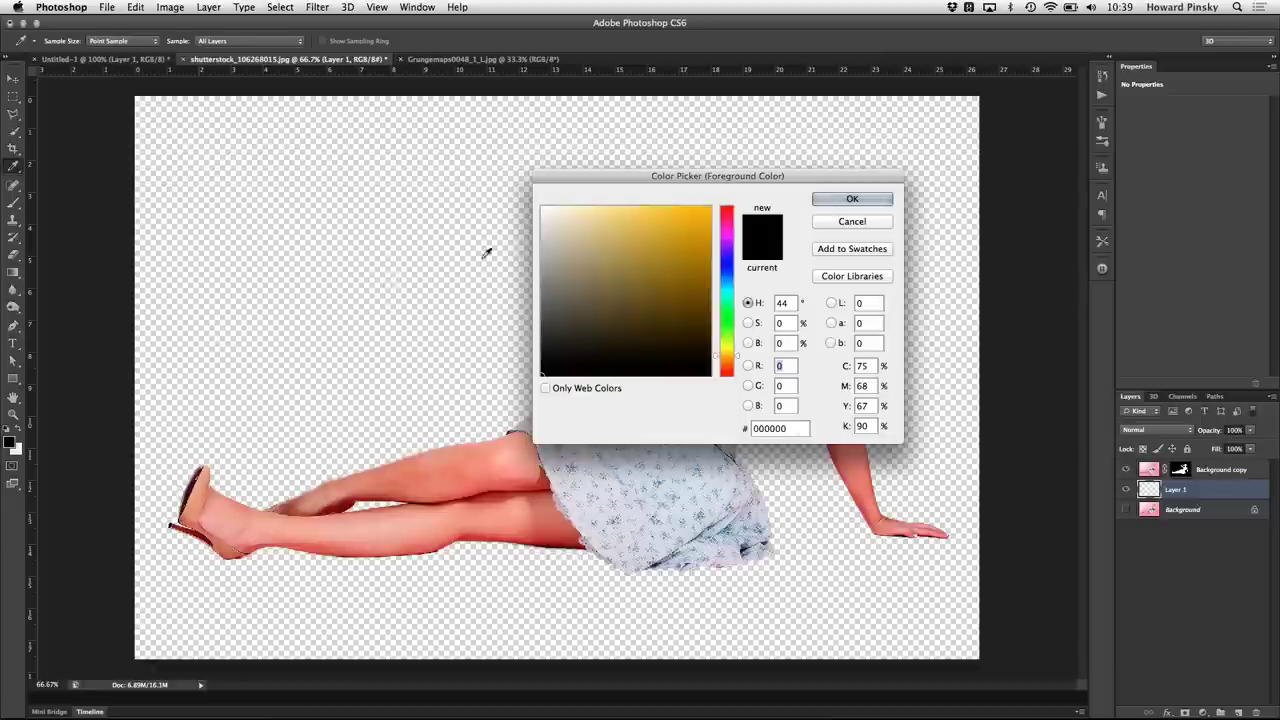
left_click_drag(586, 220, 567, 231)
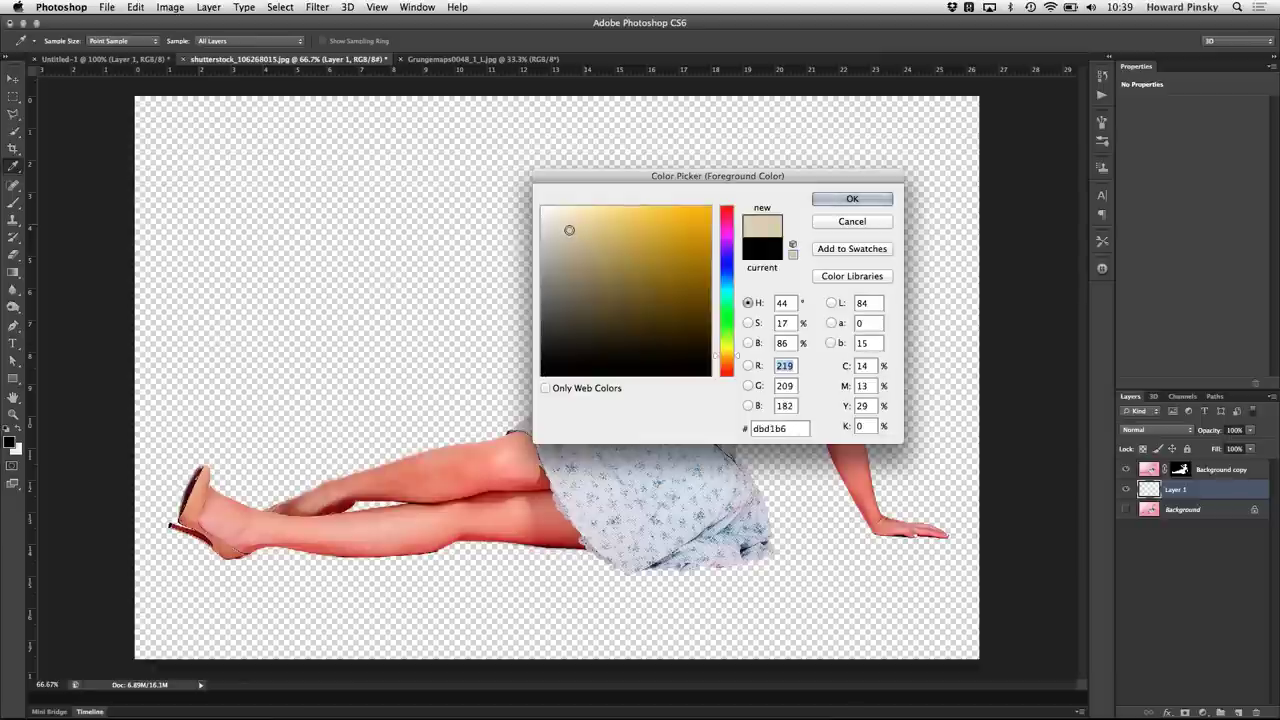
left_click(870, 202)
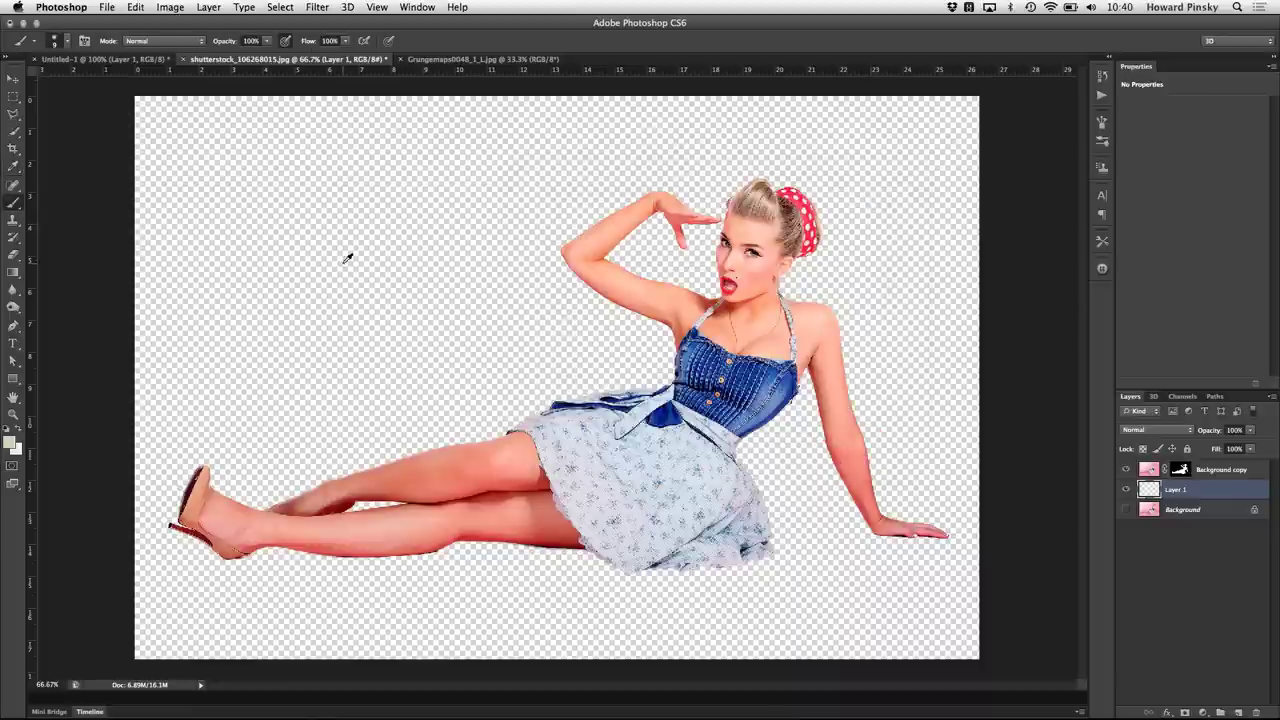
key("alt+BackSpace")
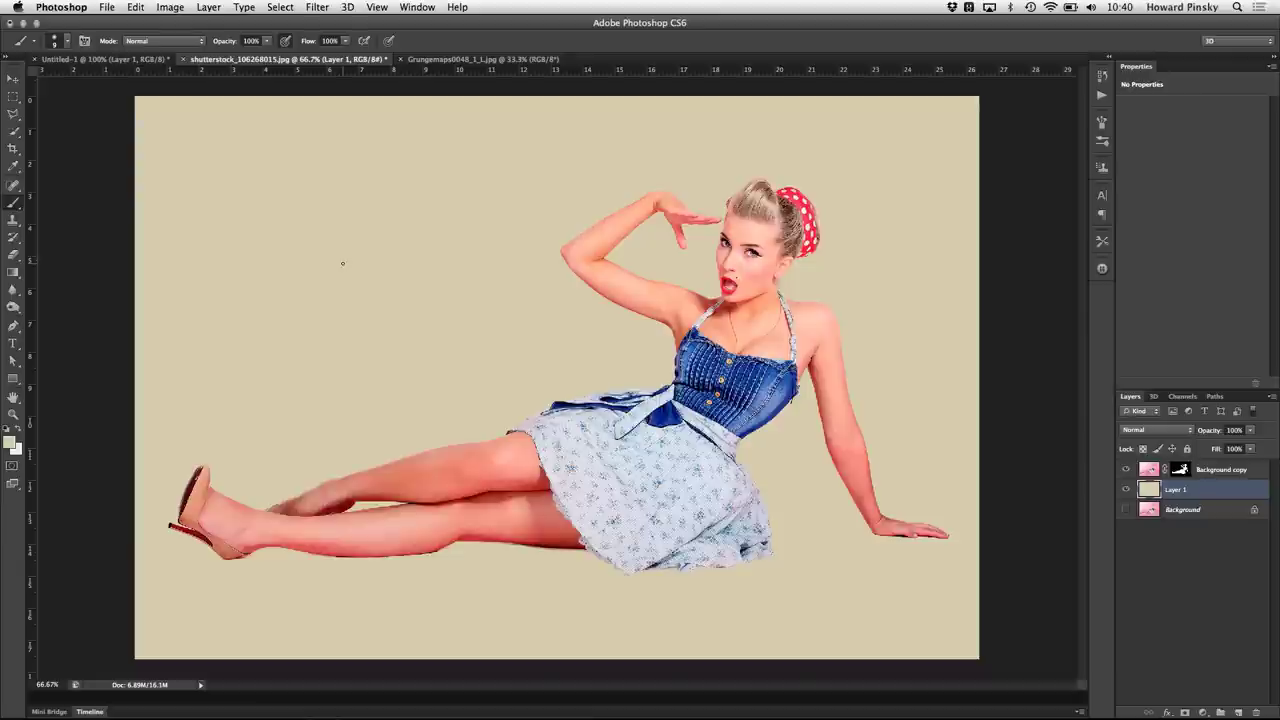
Step: Paint black on the Background copy layer mask to clean up the leg edges
mouse_move(337, 401)
left_mouse_down()
mouse_move(590, 607)
mouse_move(409, 466)
left_mouse_up()
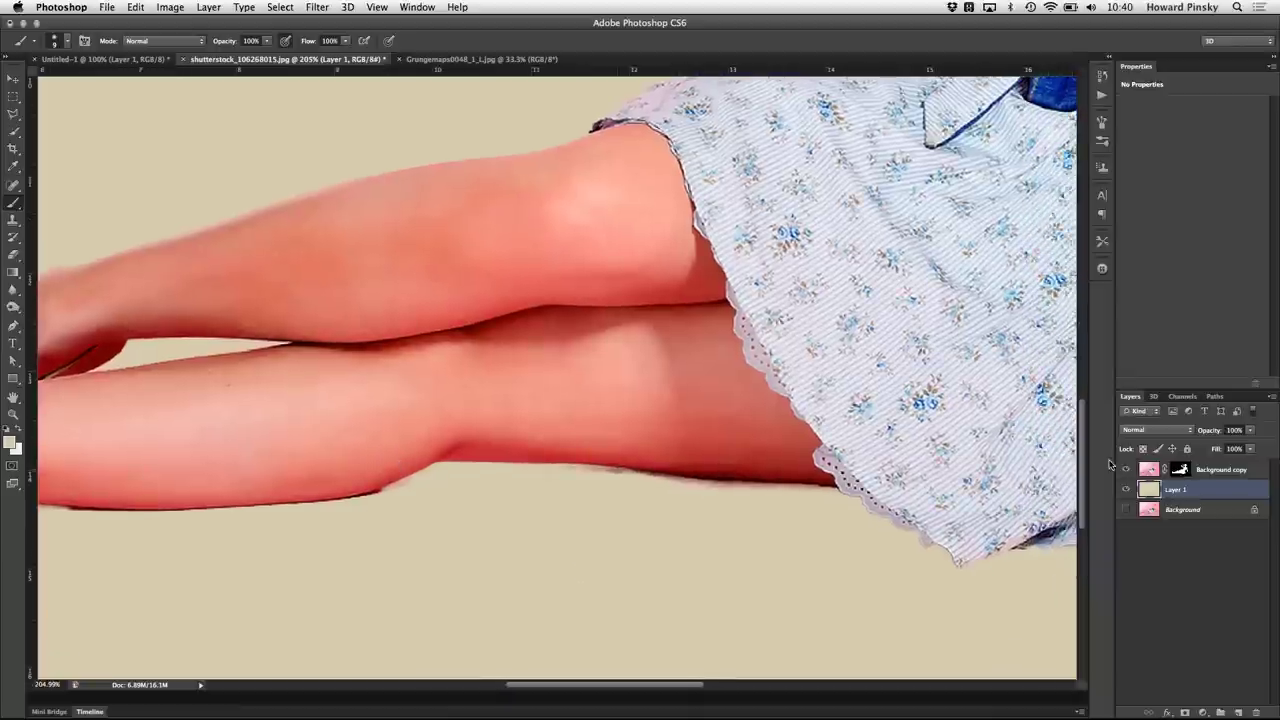
left_click(1179, 469)
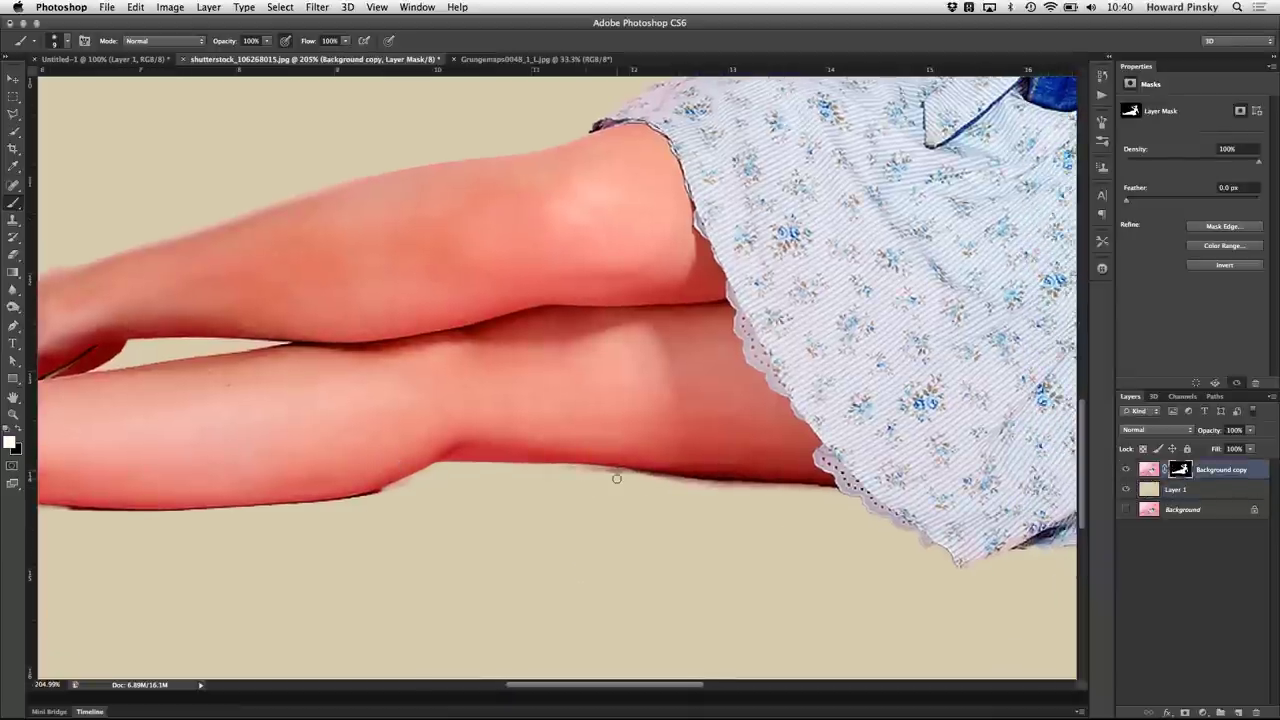
key("x")
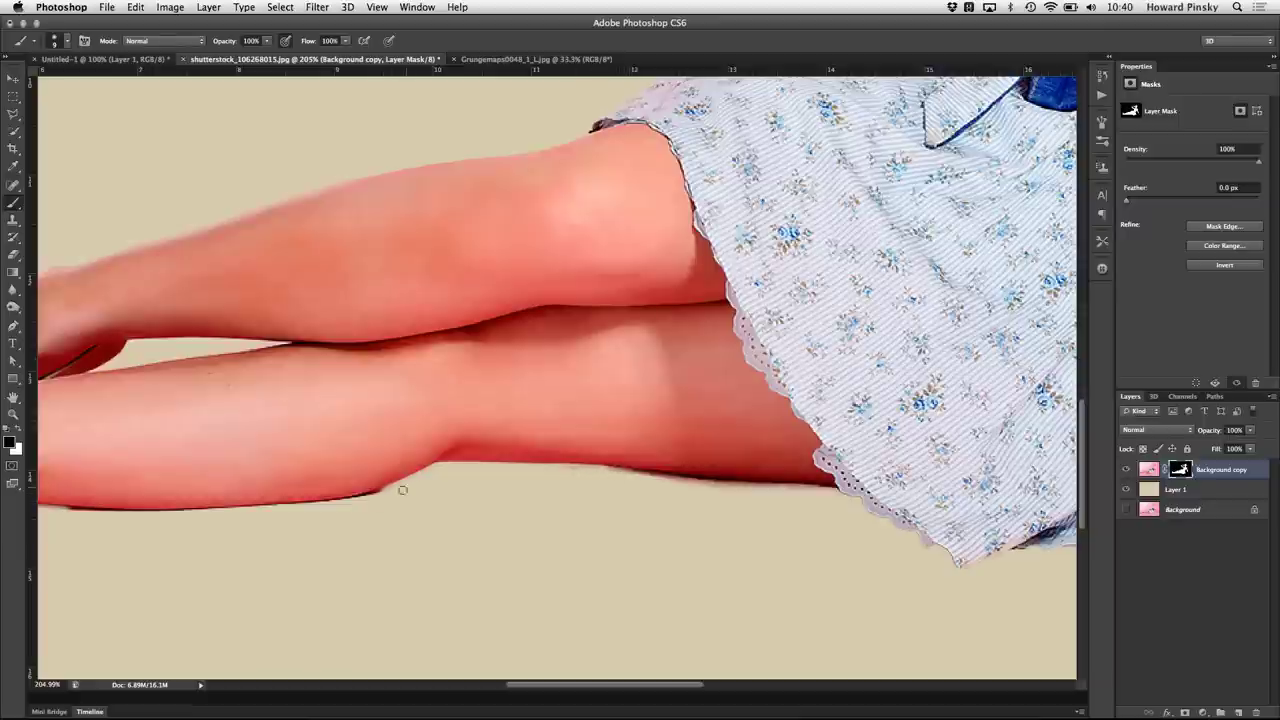
scroll(402, 489, "left", 3)
scroll(410, 492, "left", 5)
scroll(420, 496, "left", 3)
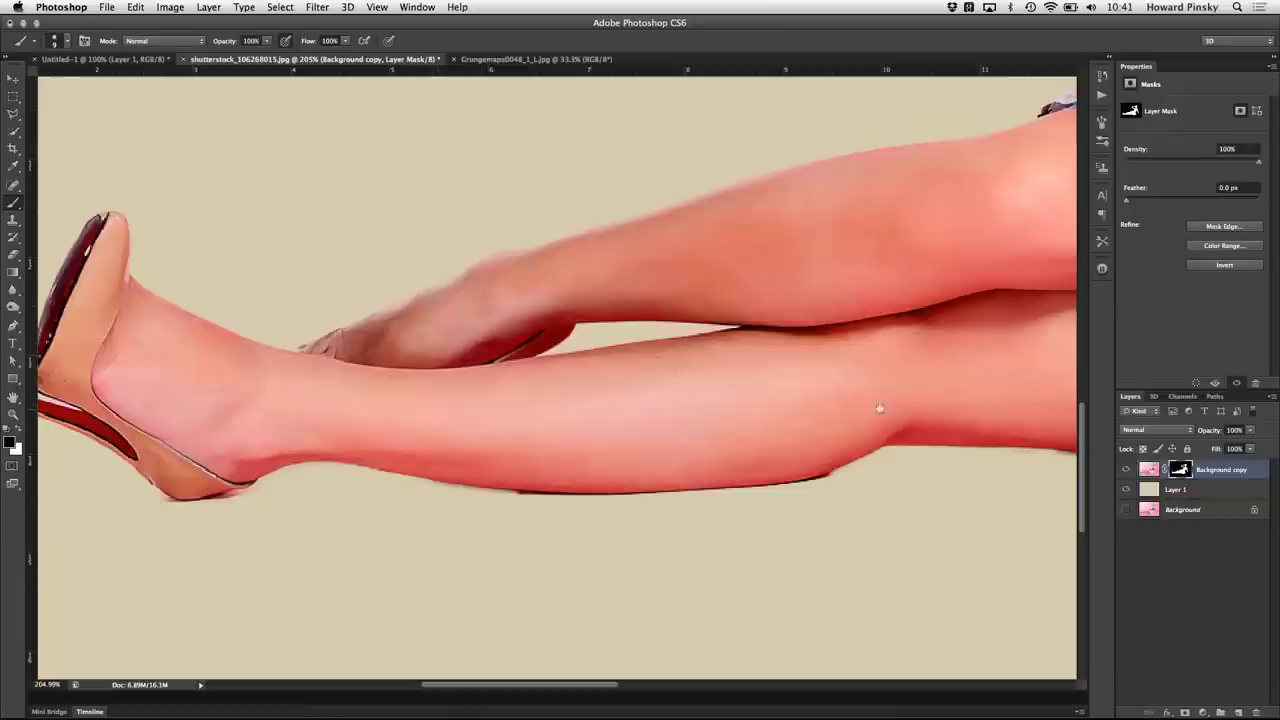
scroll(879, 408, "right", 5)
scroll(677, 377, "right", 4)
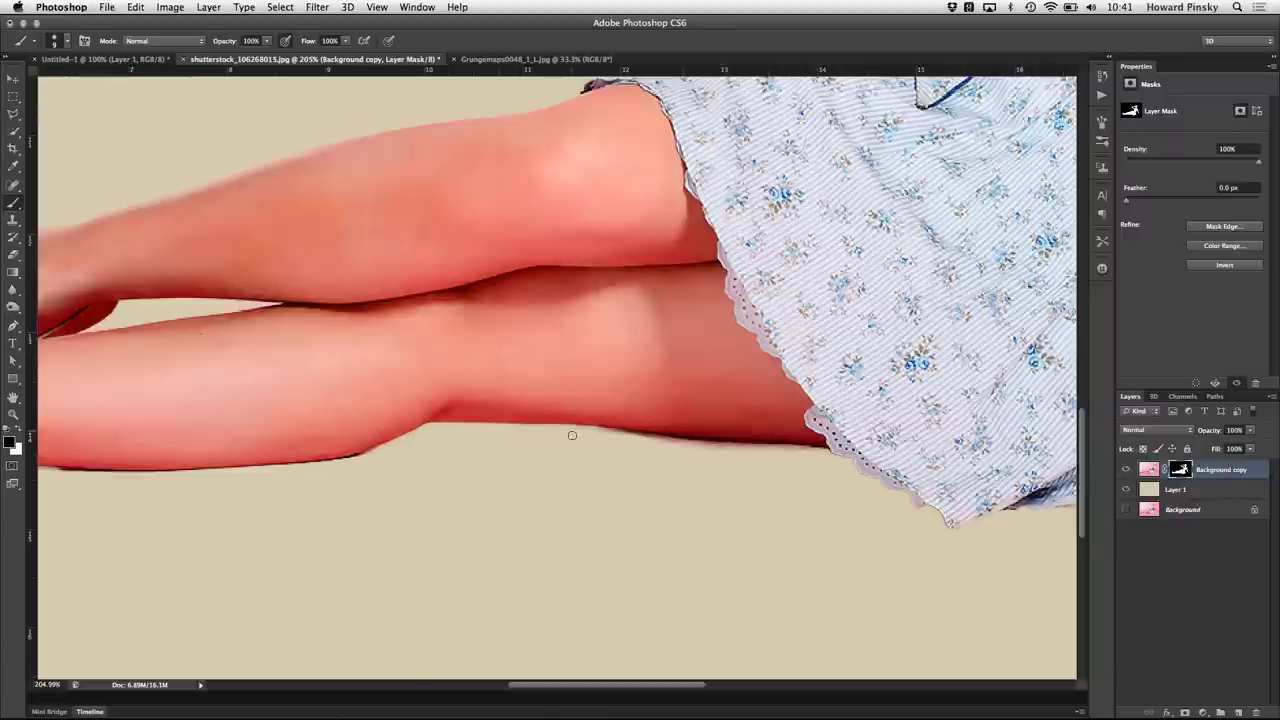
scroll(578, 439, "down", 3)
scroll(580, 443, "down", 3)
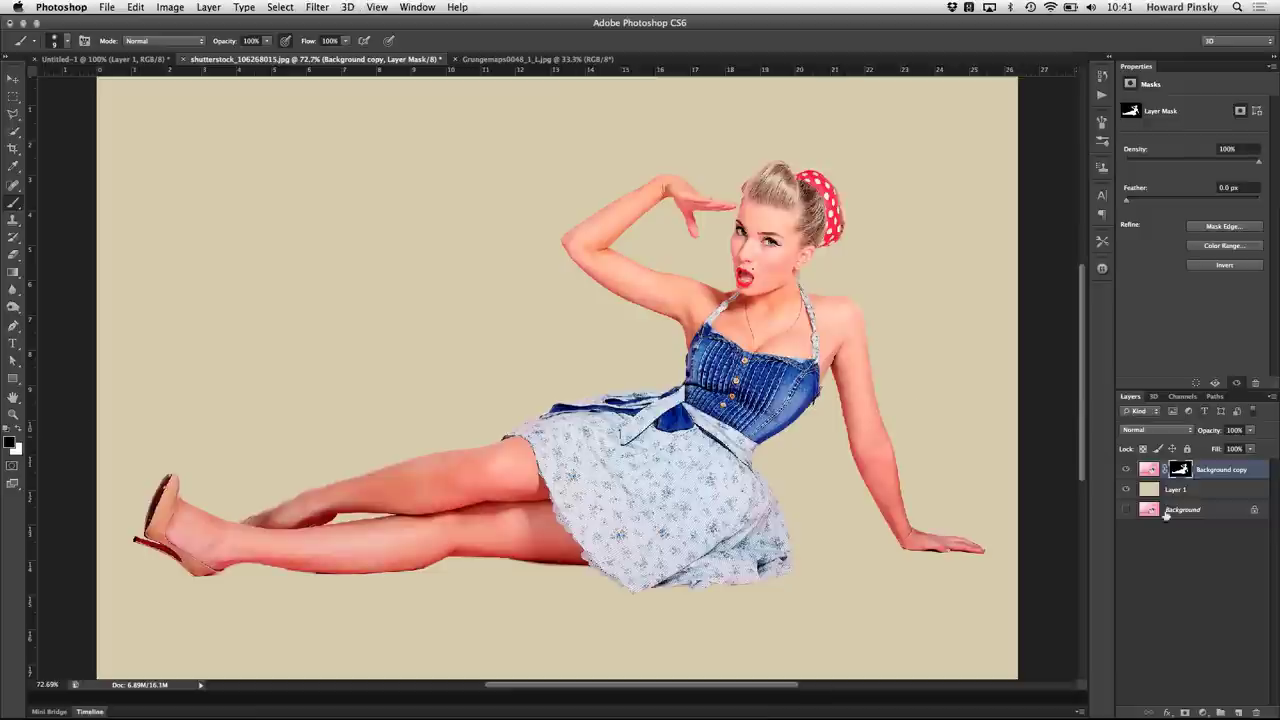
left_click(1215, 490)
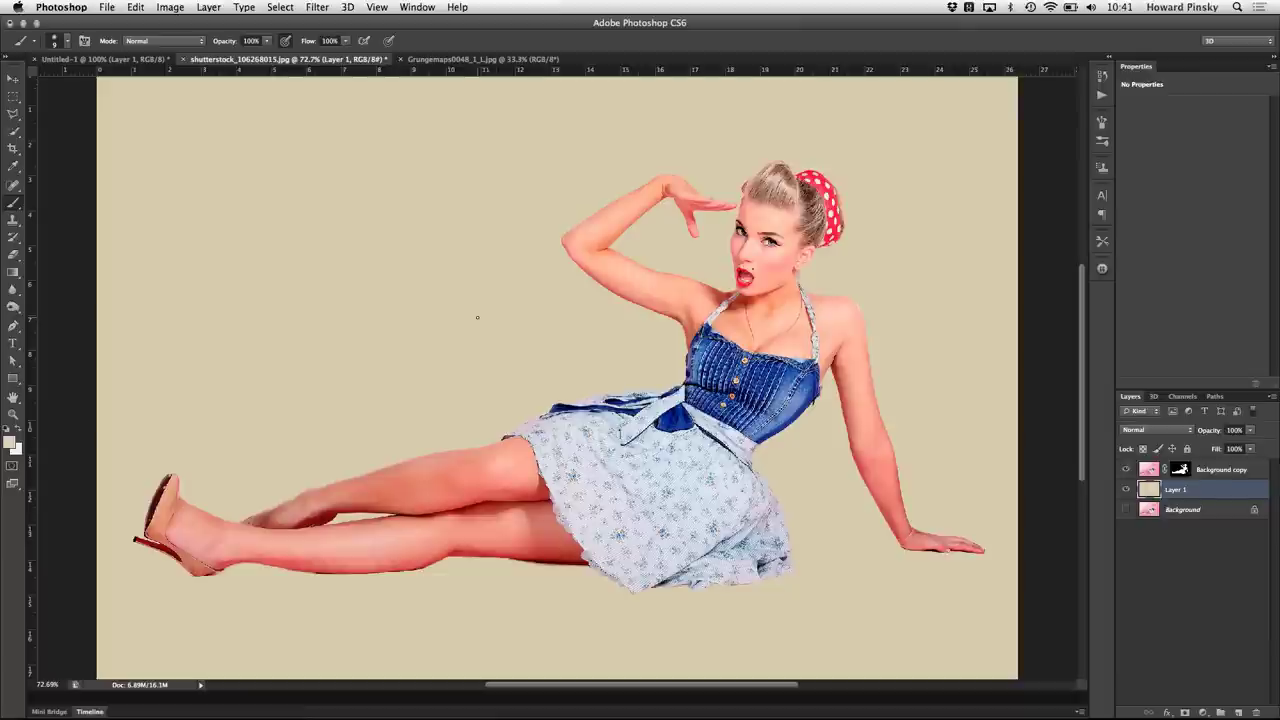
Step: Convert Layer 1 for Smart Filters and open the Filter Gallery
left_click(320, 7)
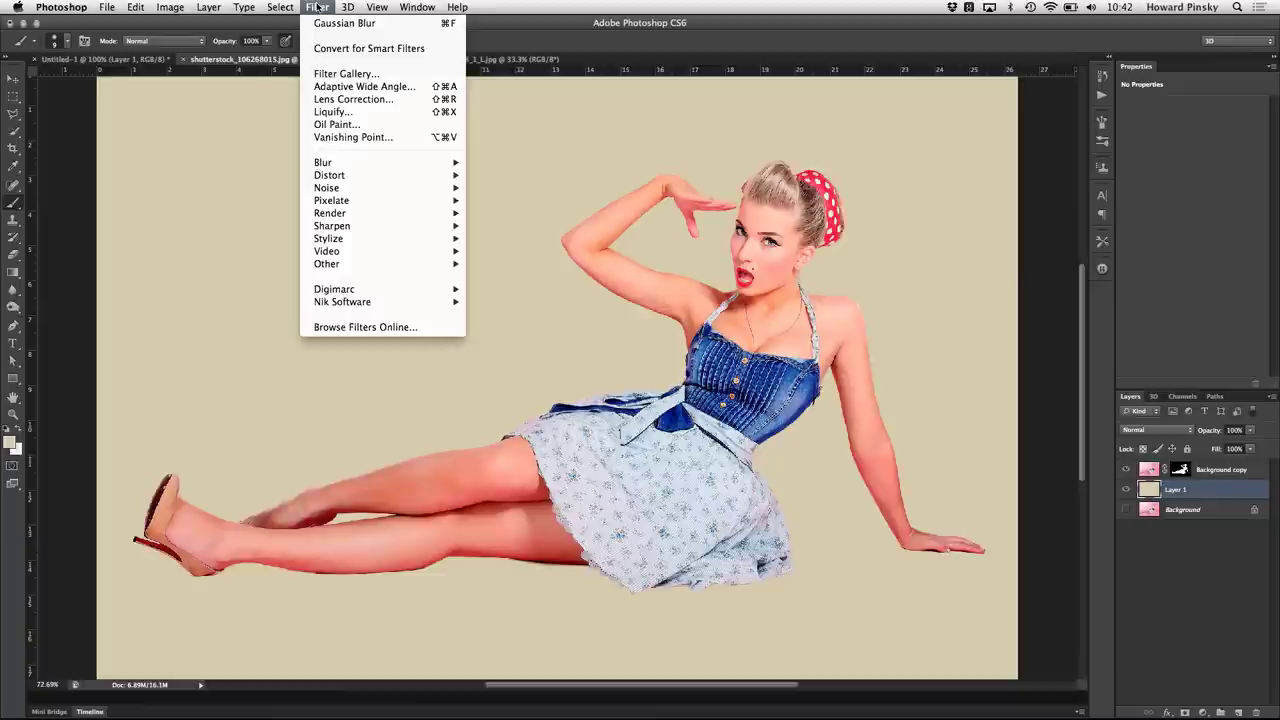
left_click(434, 50)
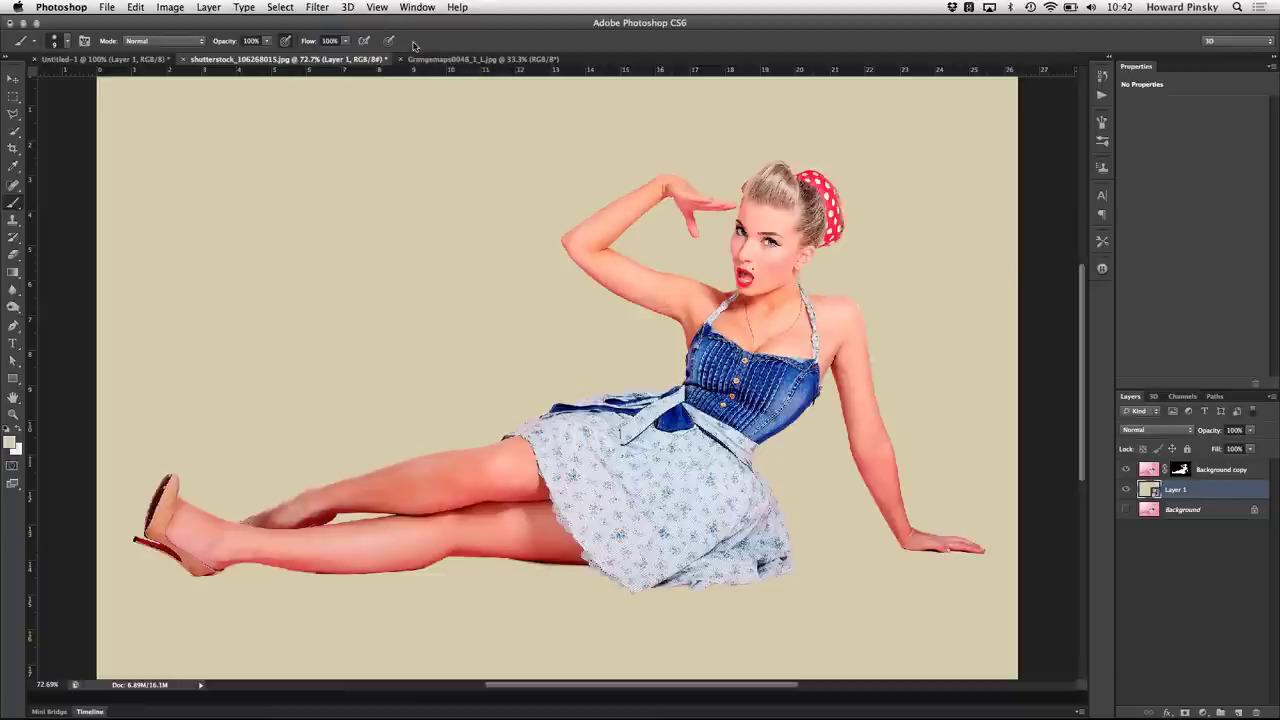
left_click(328, 7)
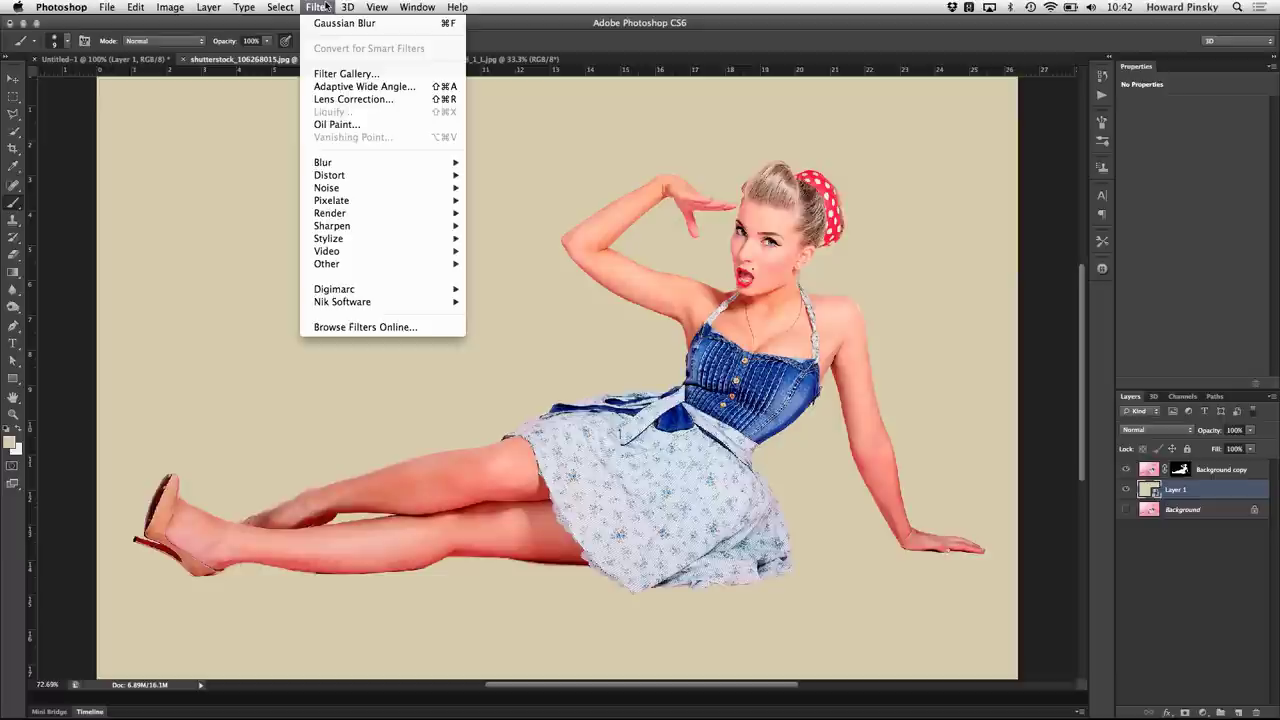
left_click(348, 73)
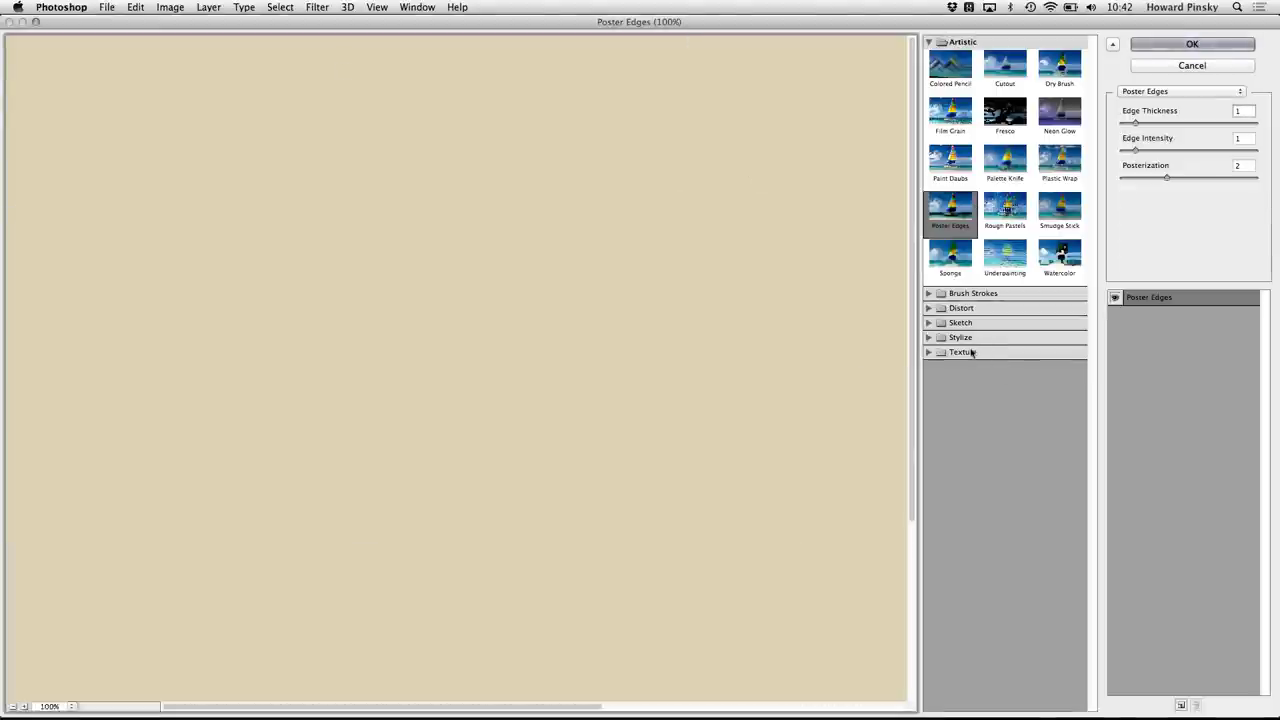
Step: Apply Texture > Texturizer with Canvas texture, 80% scaling and relief 2 to Layer 1
left_click(963, 352)
left_click(1060, 425)
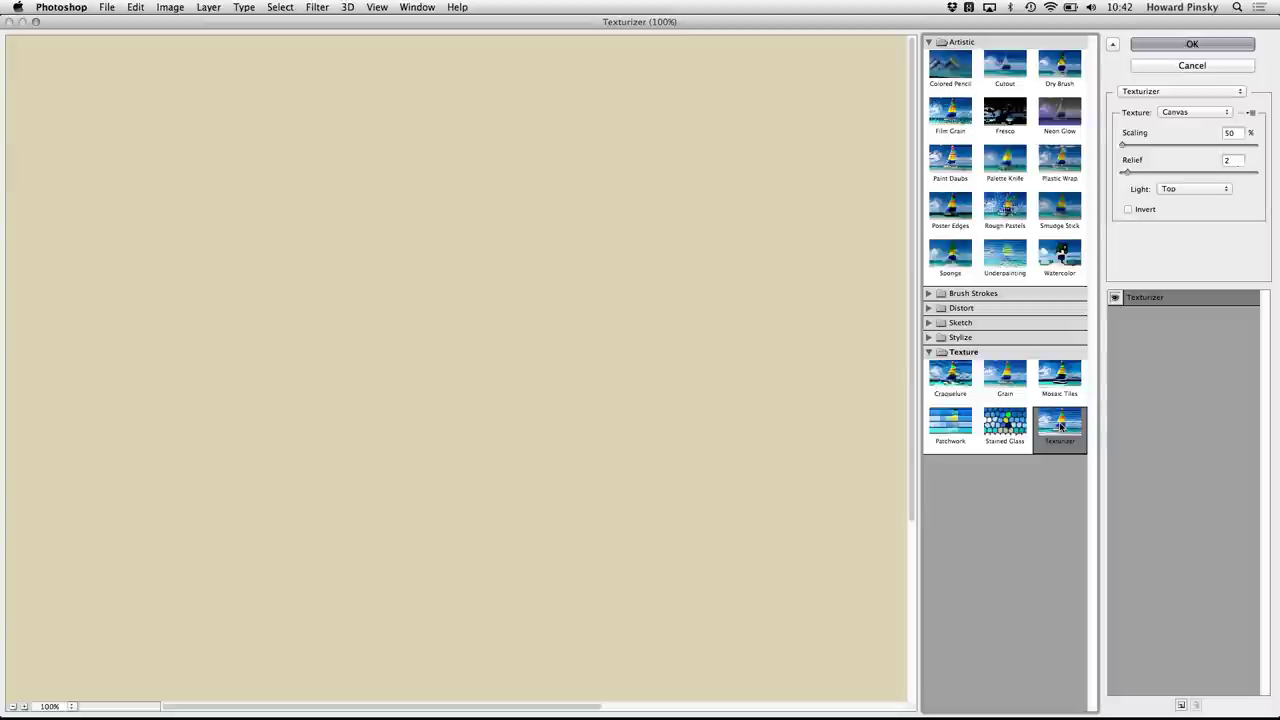
left_click(1175, 112)
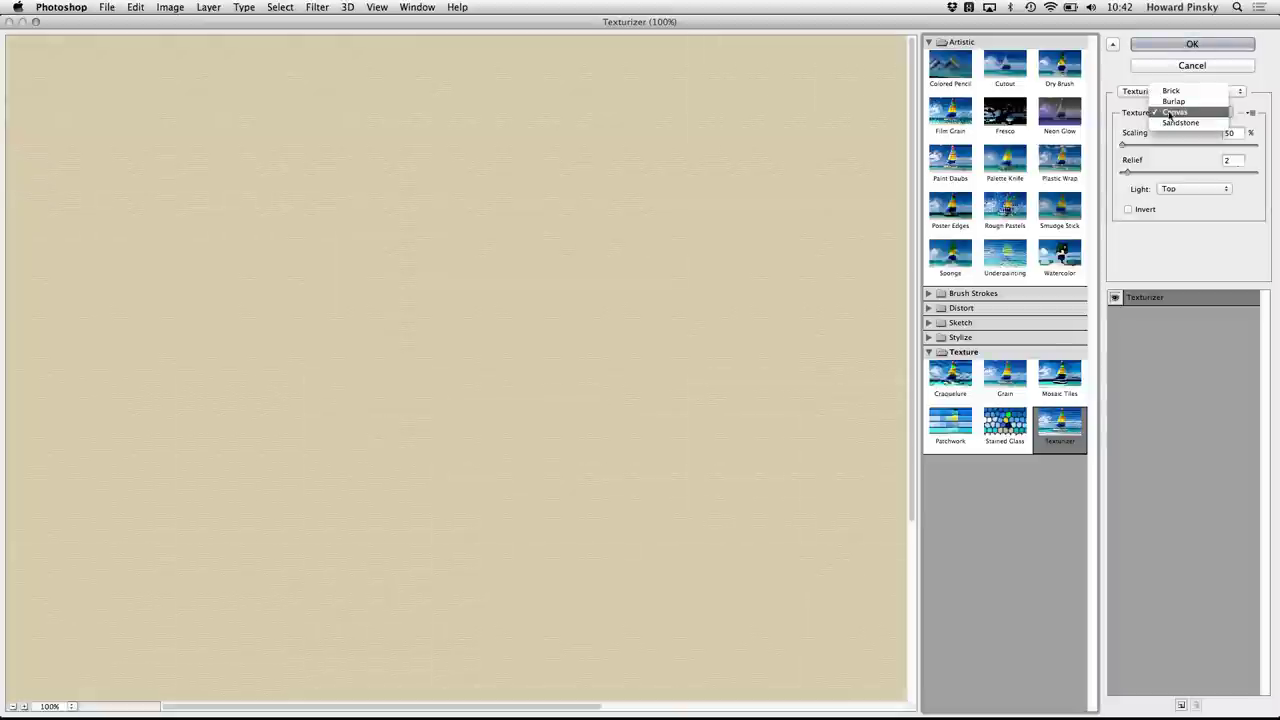
left_click(1175, 112)
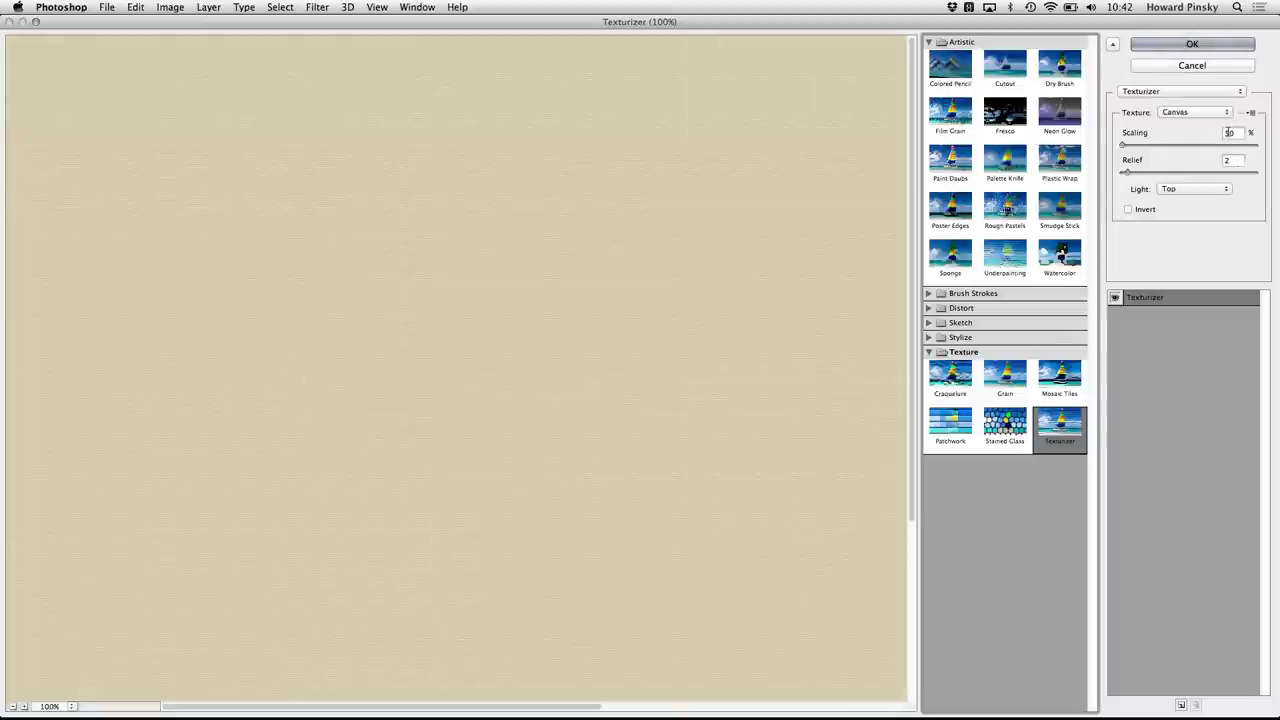
left_click(1233, 133)
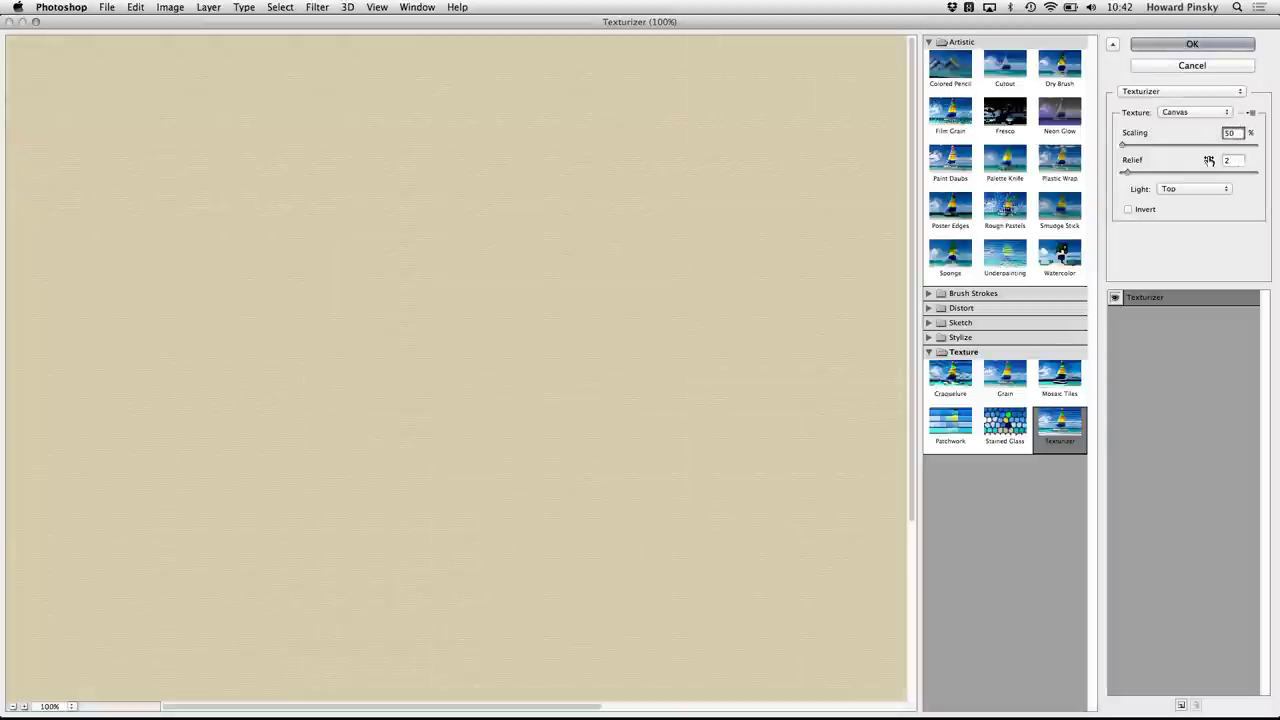
key("shift+Up")
key("shift+Up")
key("shift+Up")
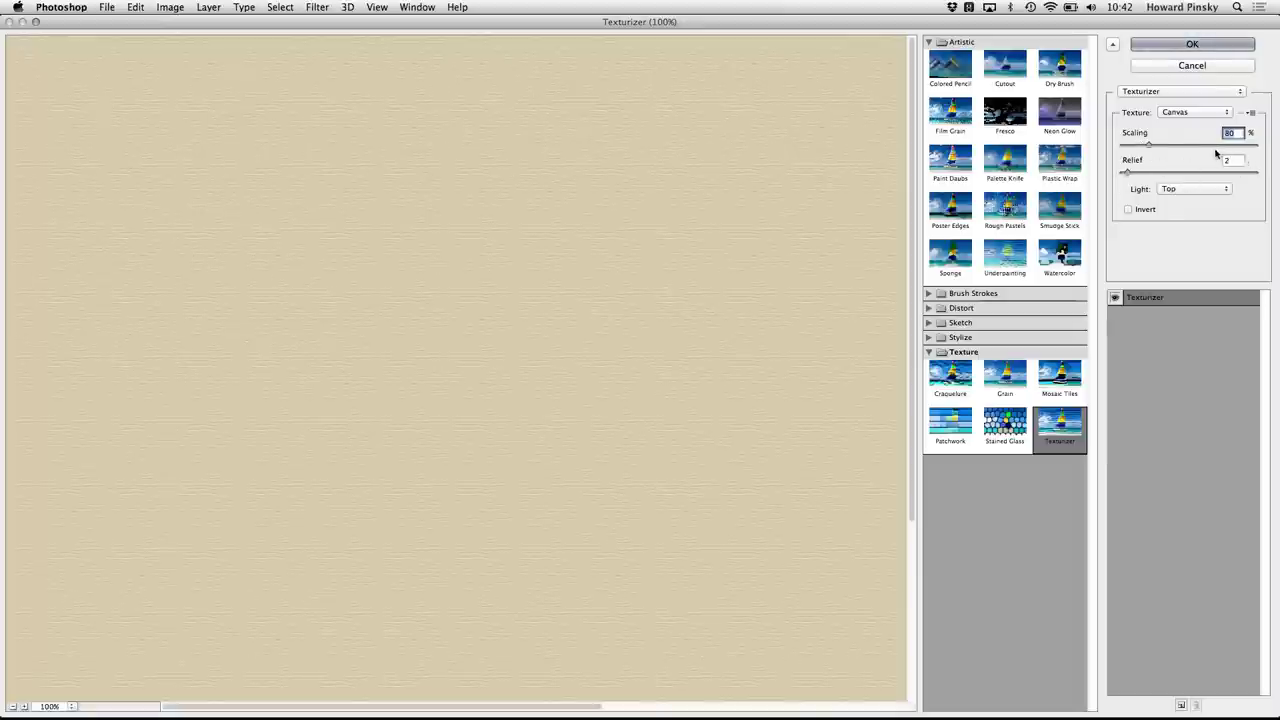
left_click(1210, 46)
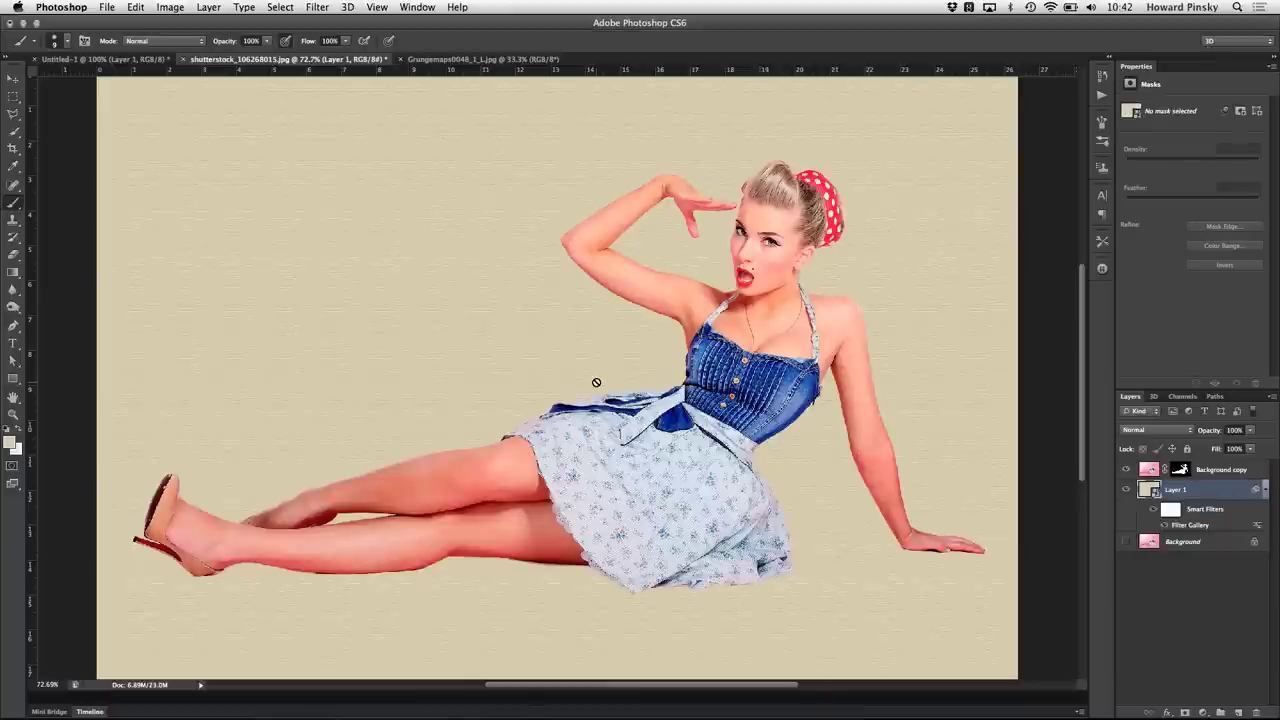
Step: Add a Brush Strokes > Spatter filter (Spray Radius 25, Smoothness 15) to the background
key("ctrl+1")
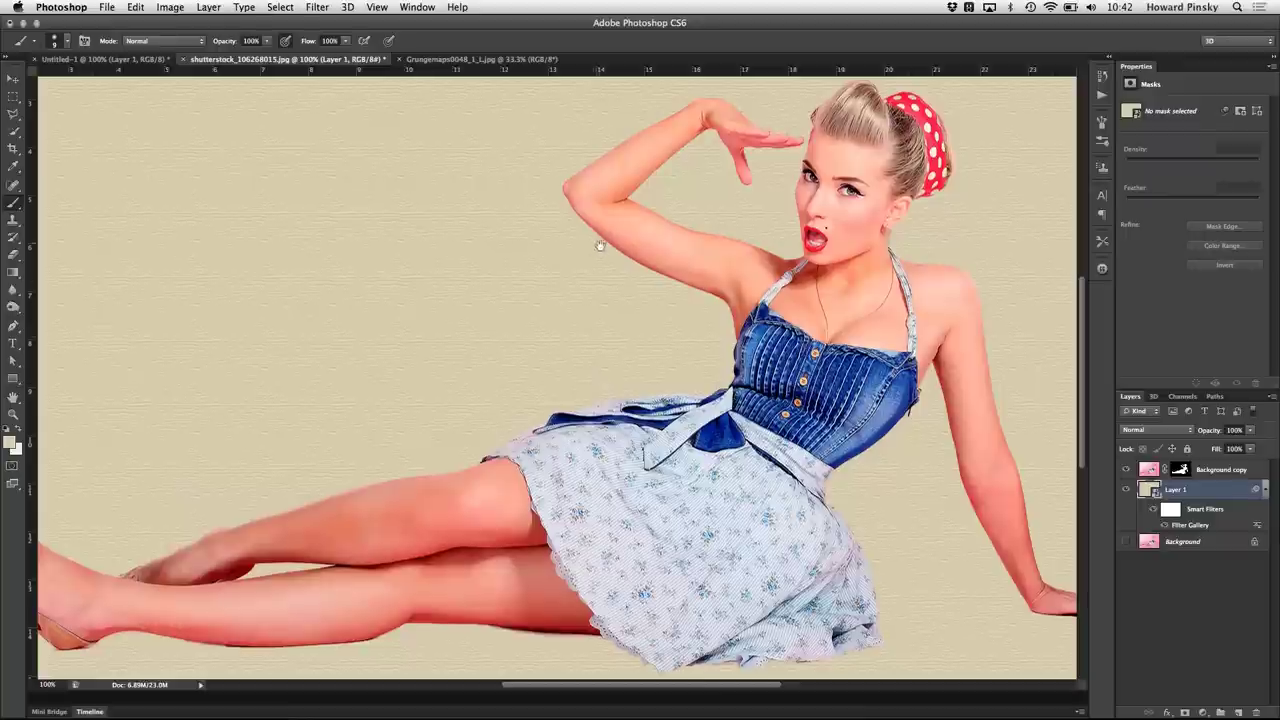
scroll(594, 250, "up", 3)
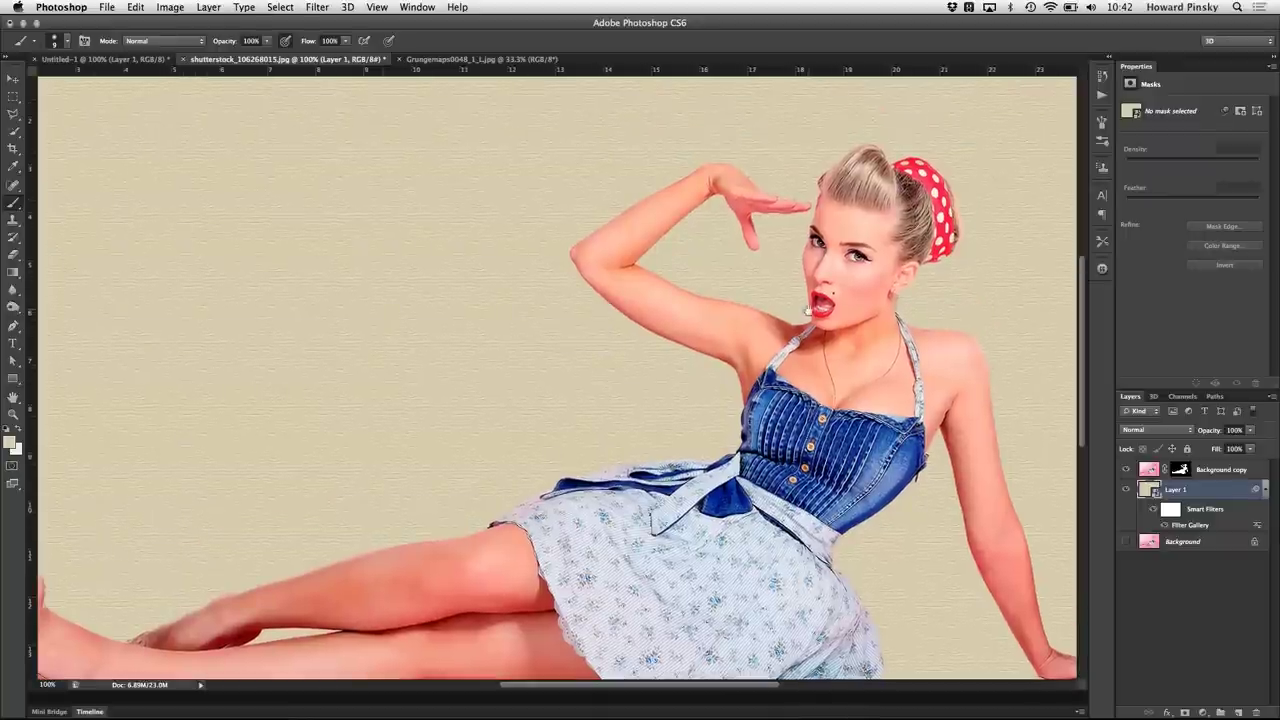
scroll(810, 310, "down", 3)
scroll(810, 310, "left", 3)
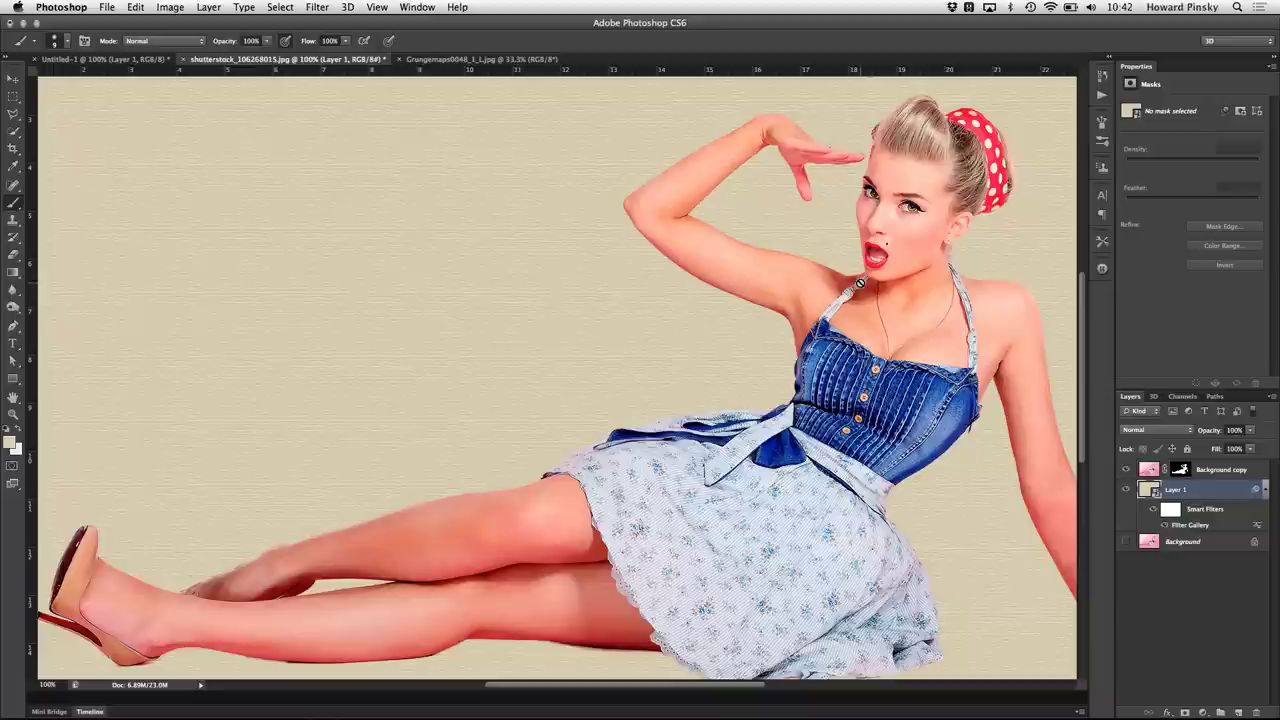
left_click(320, 7)
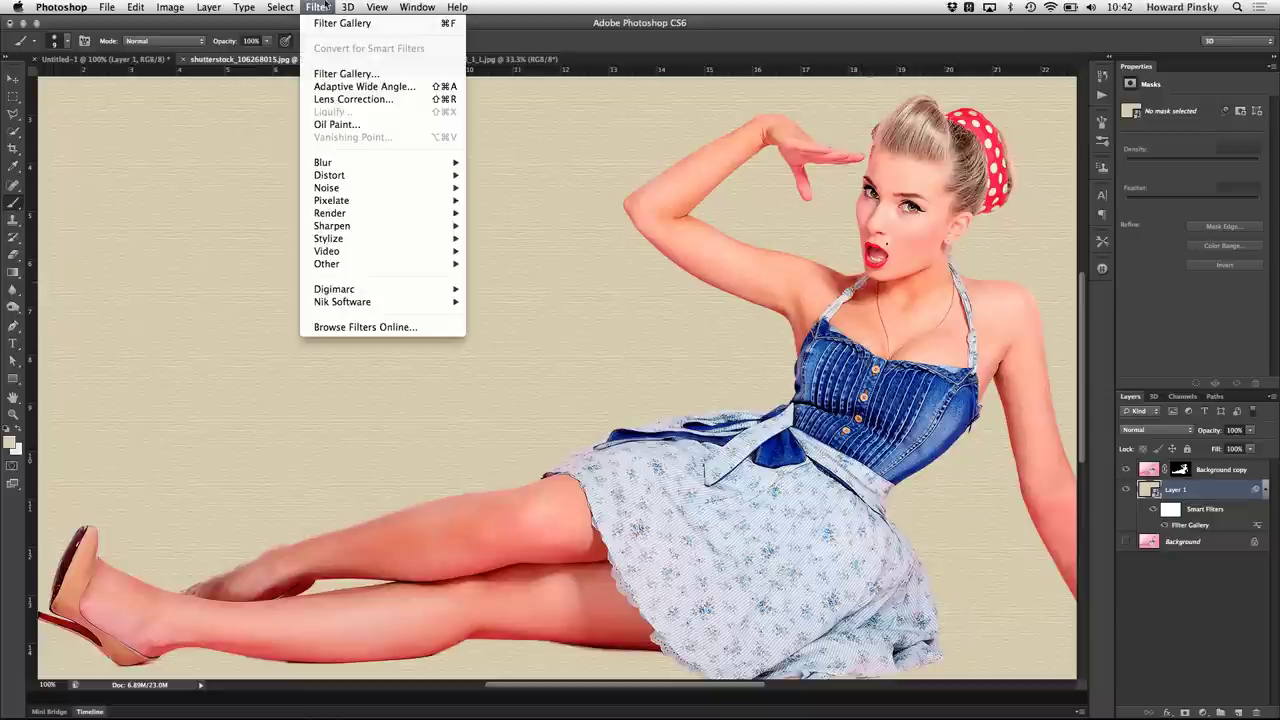
left_click(363, 76)
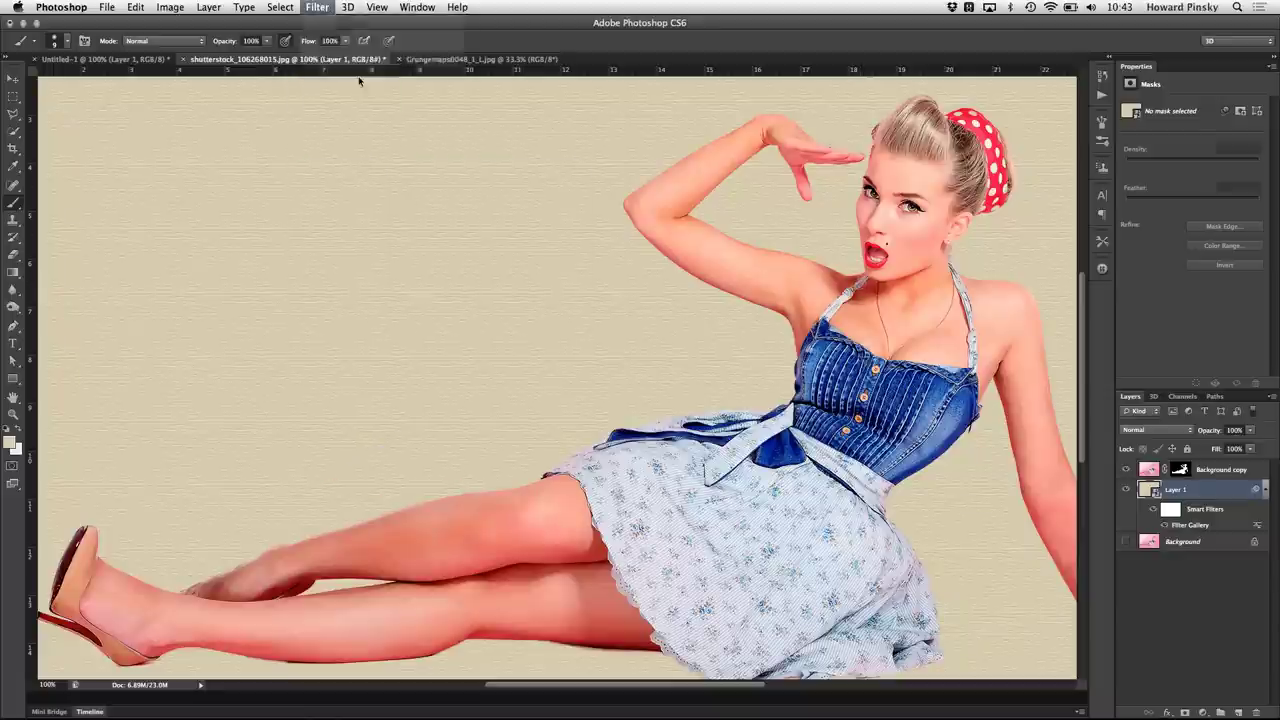
left_click(965, 57)
left_click(1052, 133)
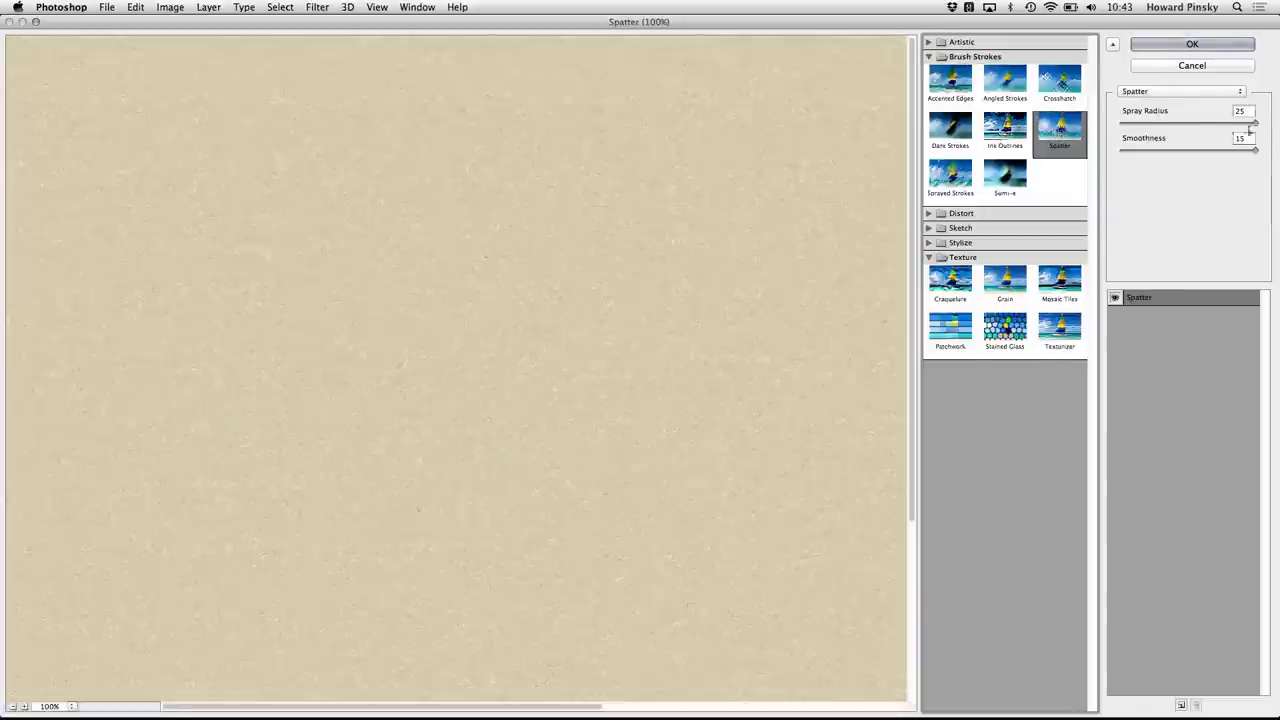
left_click(1195, 45)
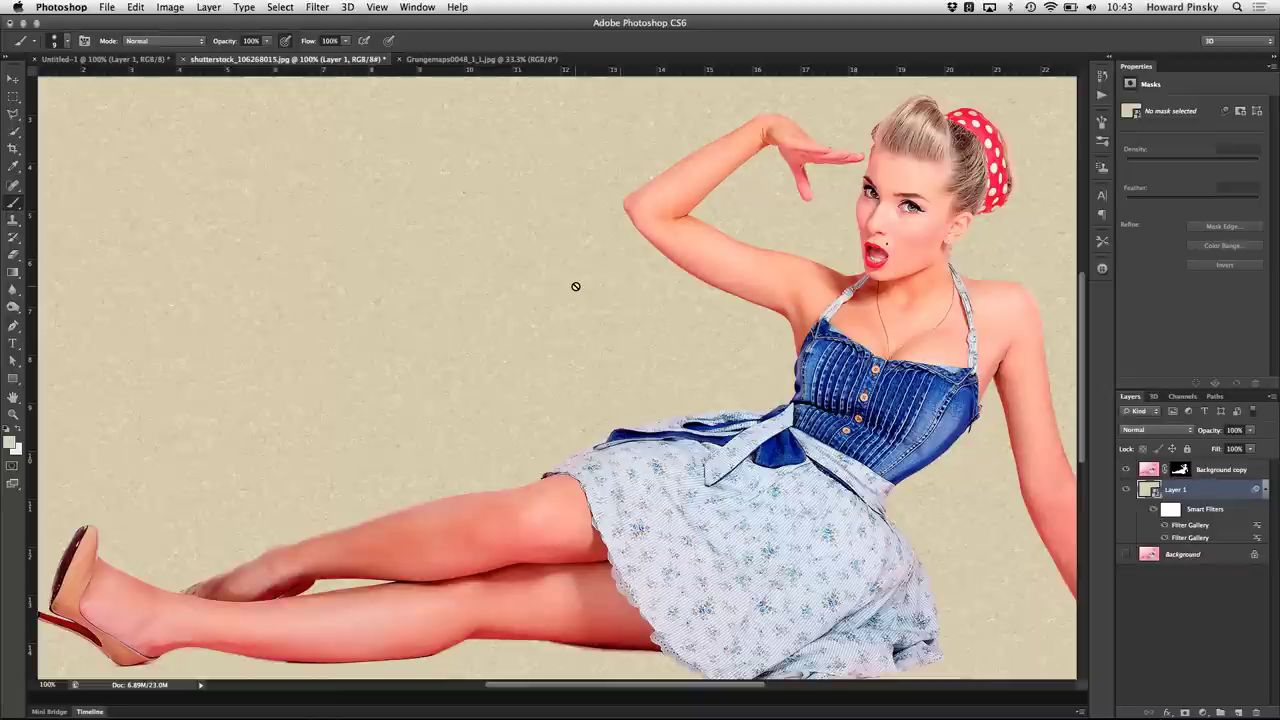
Step: Zoom out to 50% to see the whole speckled background
key("ctrl+space")
left_click(585, 298, "alt")
left_click(586, 304, "alt")
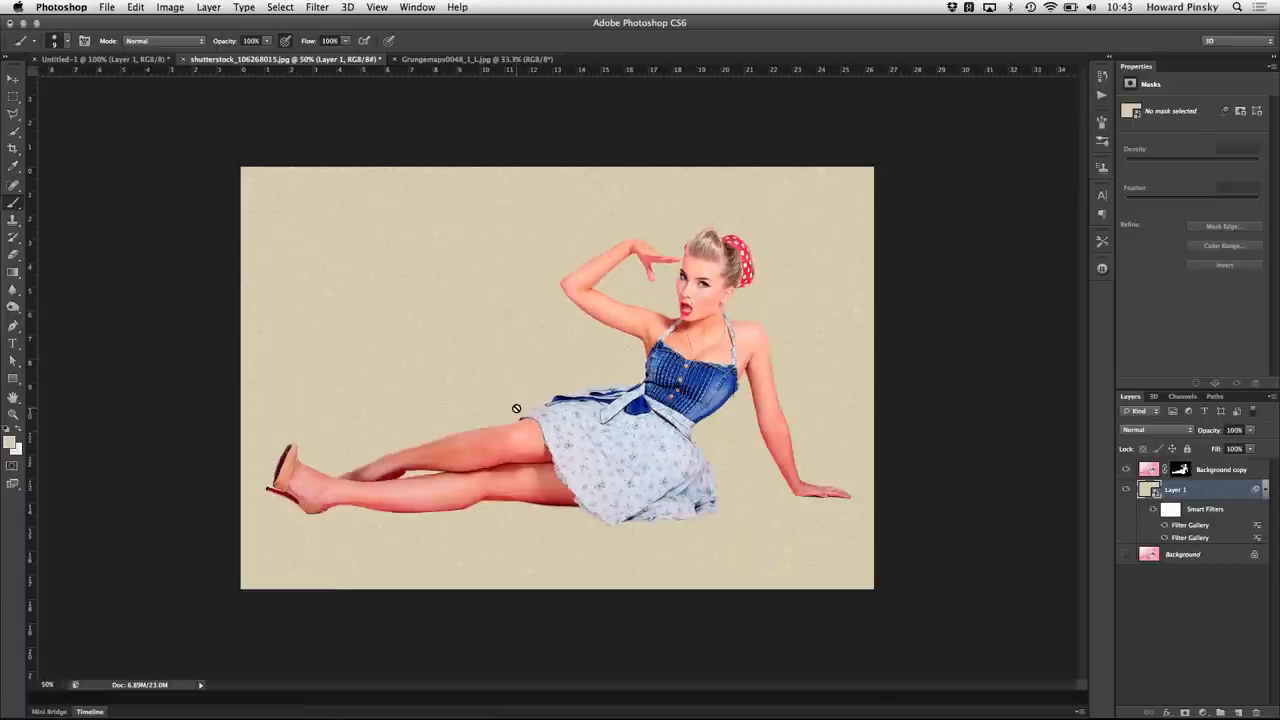
Step: Add a new empty layer and set the foreground colour to black for brushing
left_click(1240, 712)
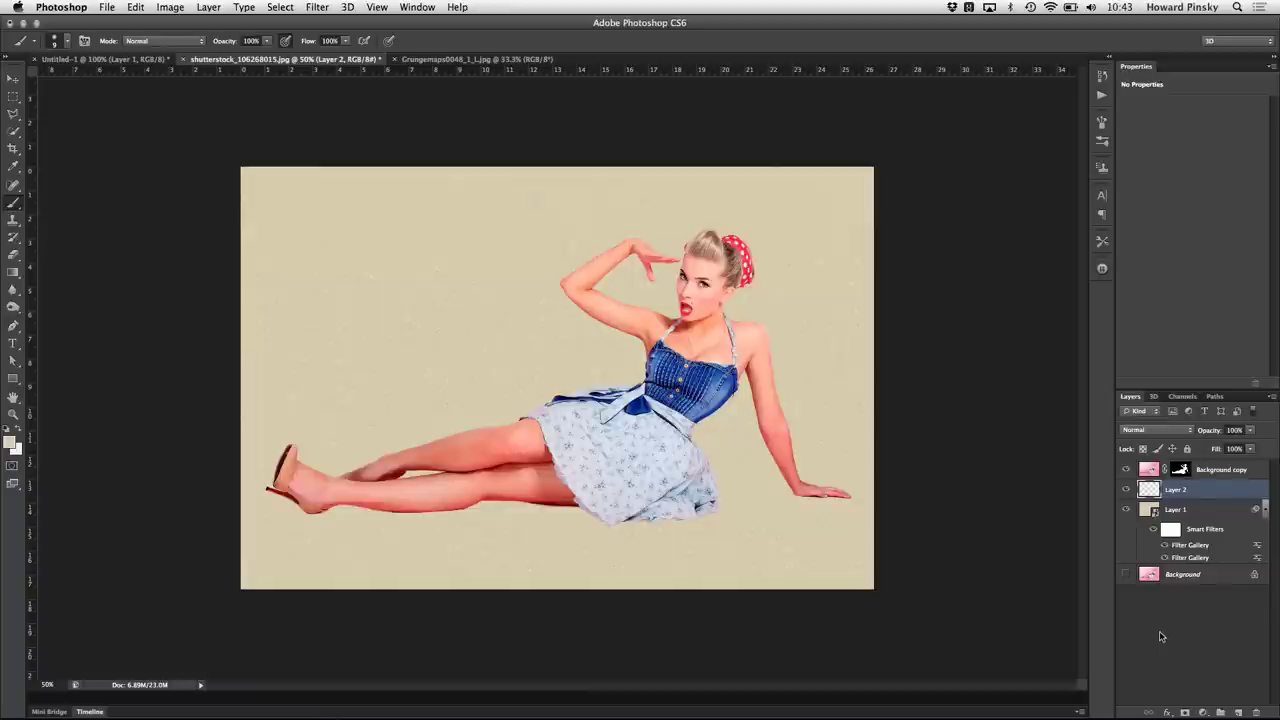
left_click(12, 442)
left_click_drag(586, 329, 515, 420)
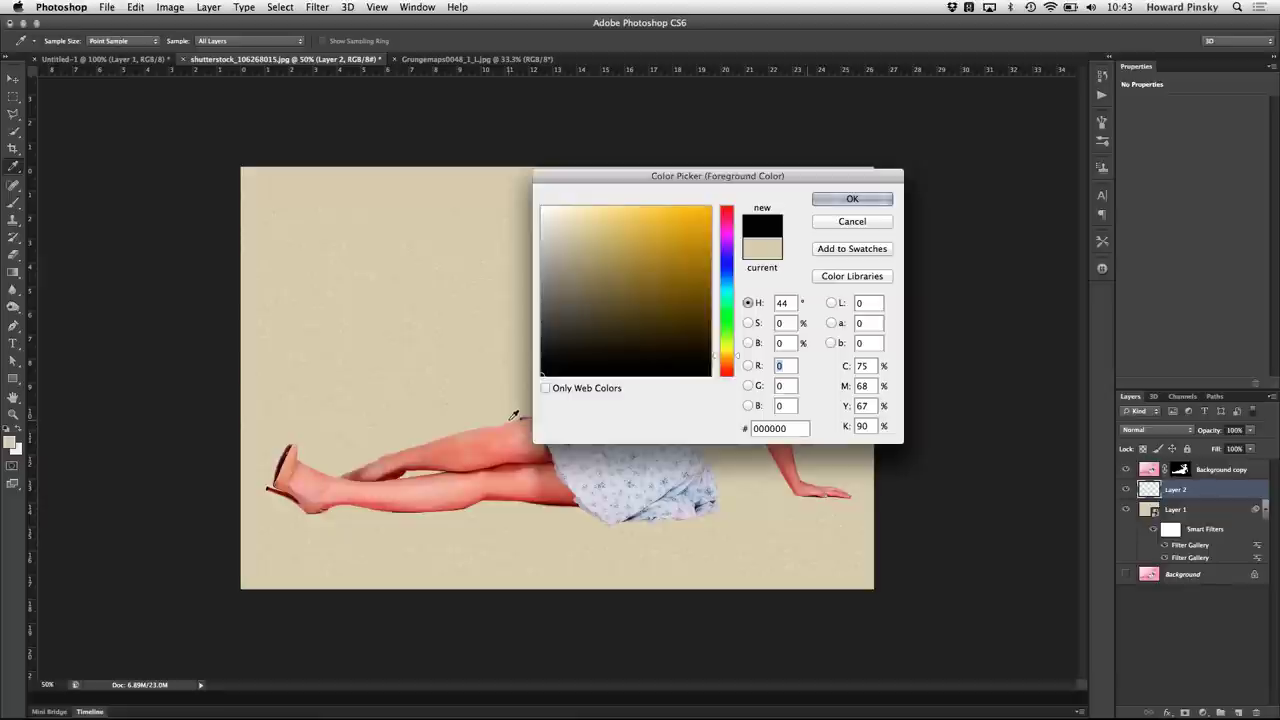
key("Return")
key("b")
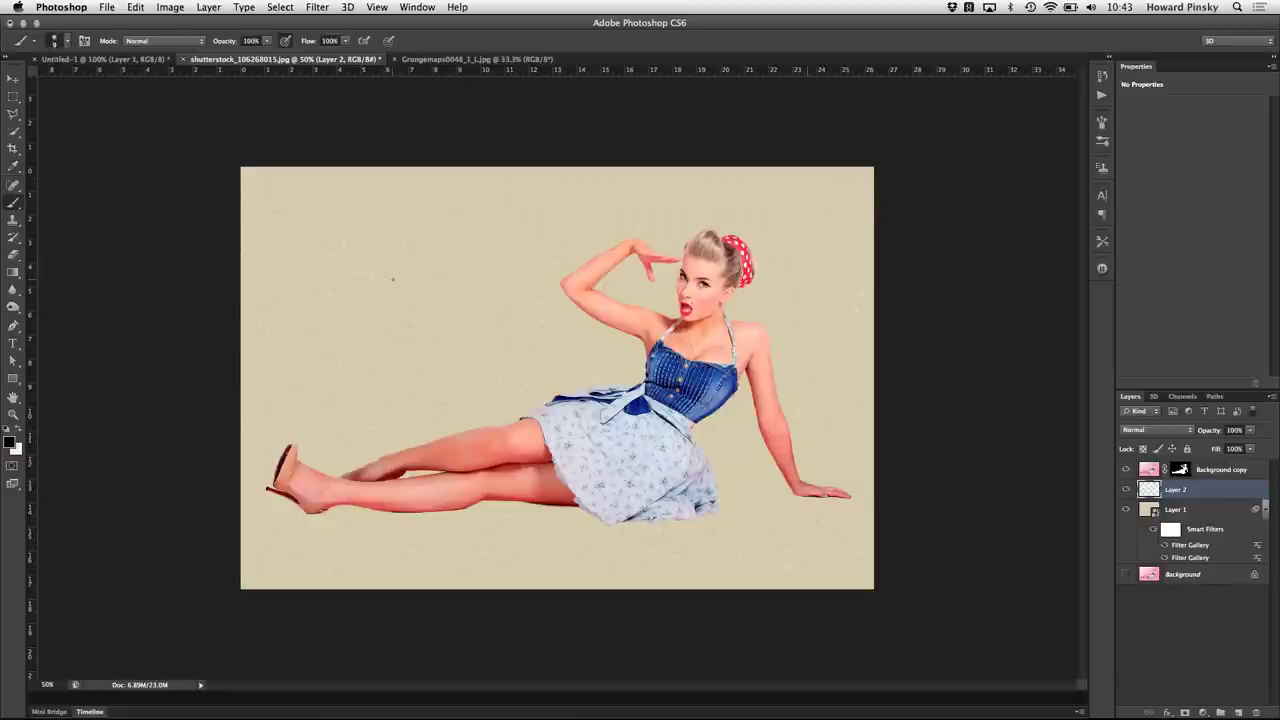
Step: Set the soft brush size to 737 px
right_click(392, 279)
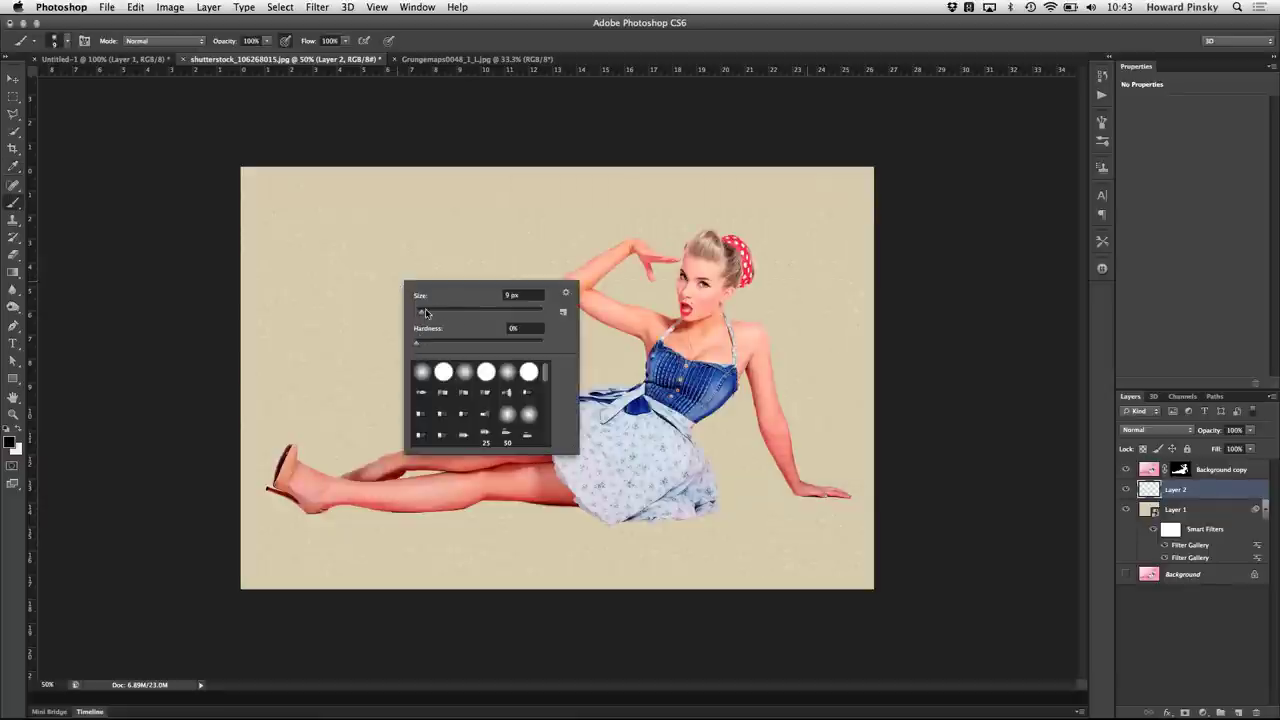
left_click_drag(431, 318, 531, 314)
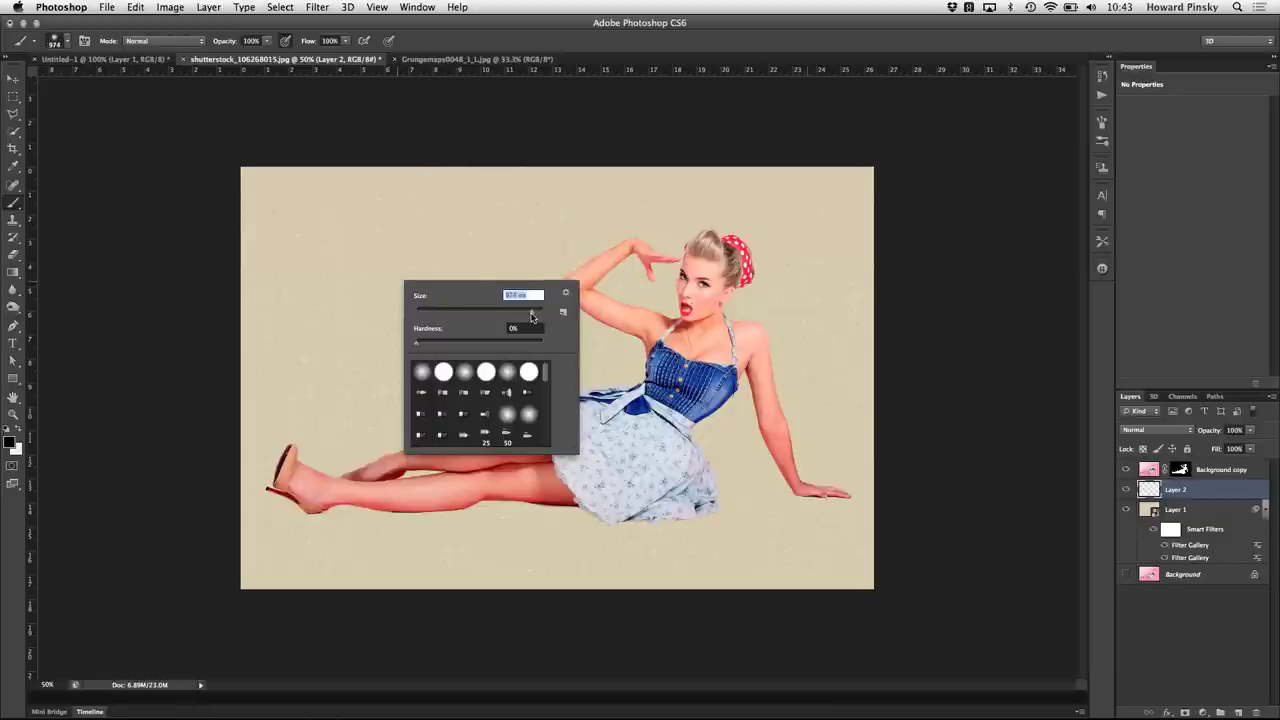
left_click(529, 314)
left_click_drag(531, 316, 533, 311)
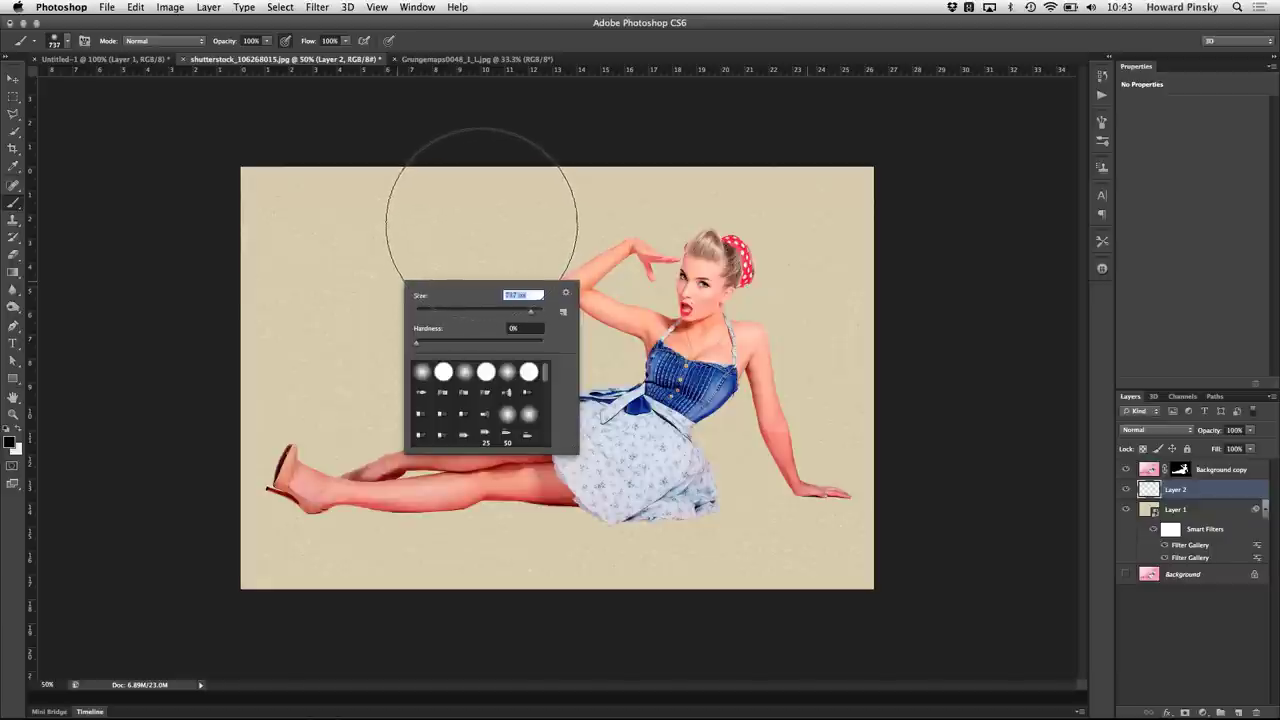
key("Return")
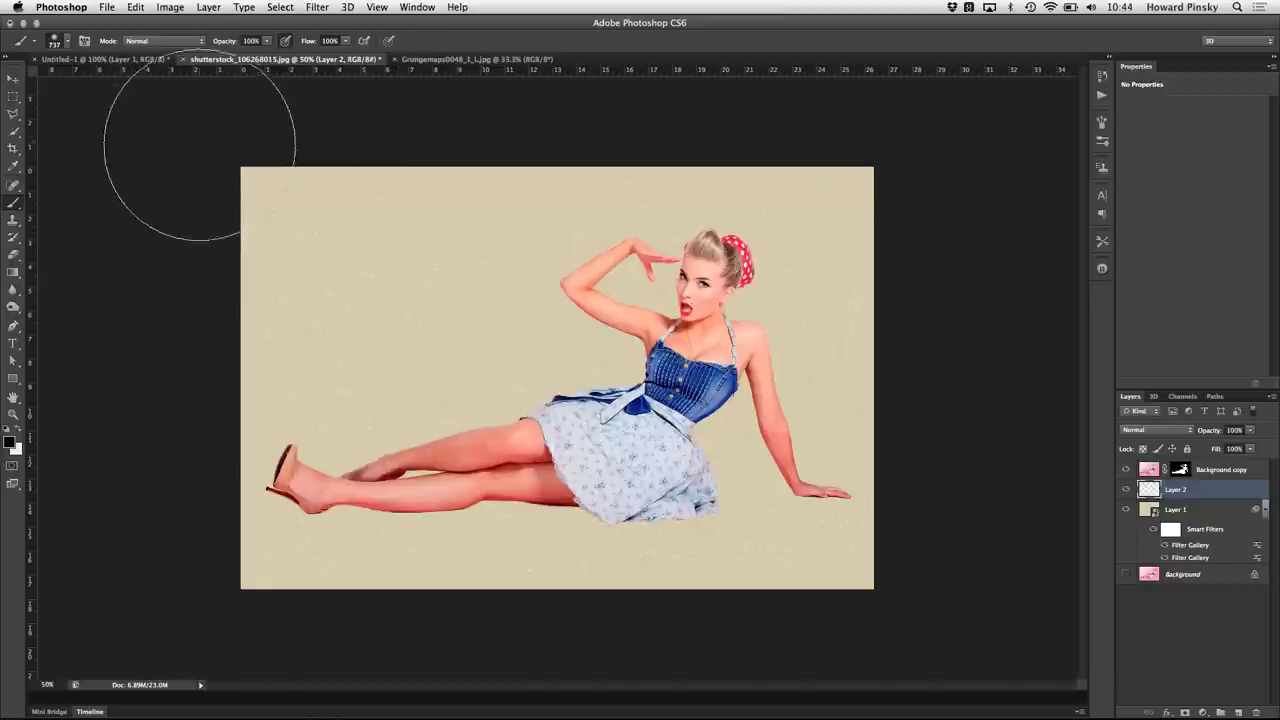
Step: Paint soft black strokes along the top-left corner, left edge, bottom and top edges
left_click_drag(200, 145, 182, 225)
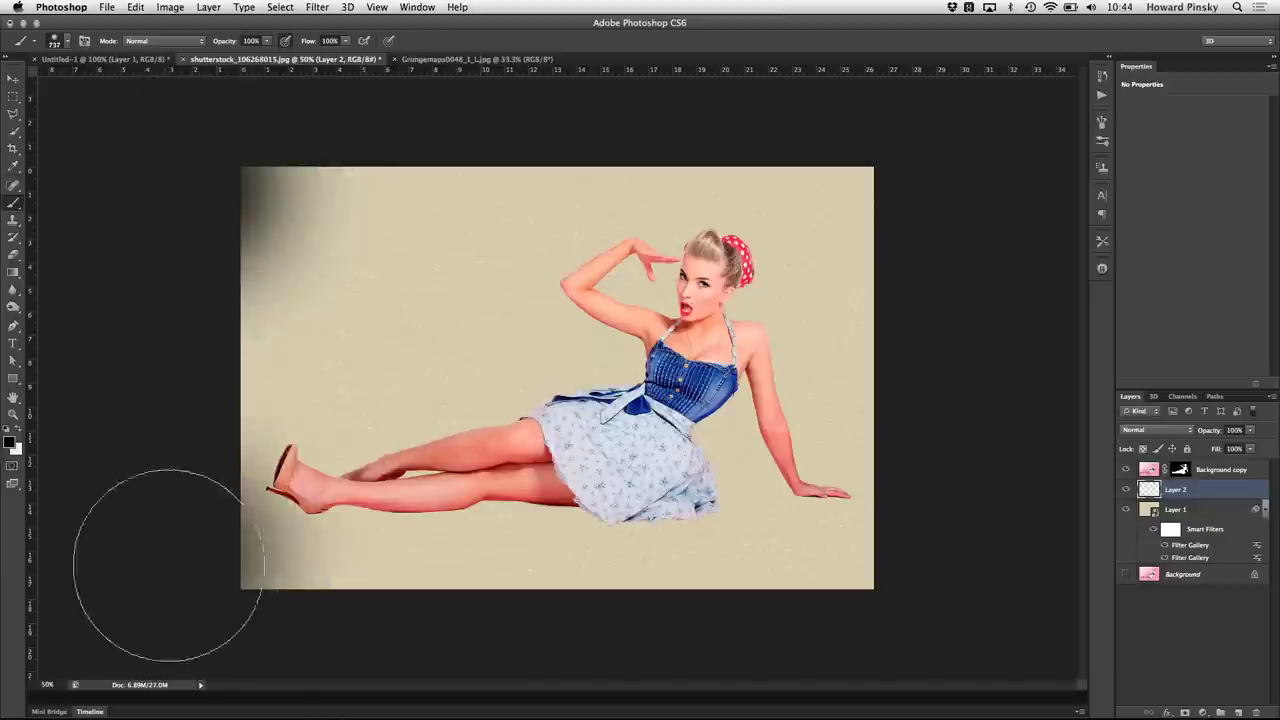
left_click_drag(215, 555, 163, 451)
mouse_move(417, 623)
left_mouse_down()
mouse_move(533, 620)
mouse_move(651, 563)
mouse_move(914, 563)
mouse_move(971, 229)
mouse_move(892, 118)
left_mouse_up()
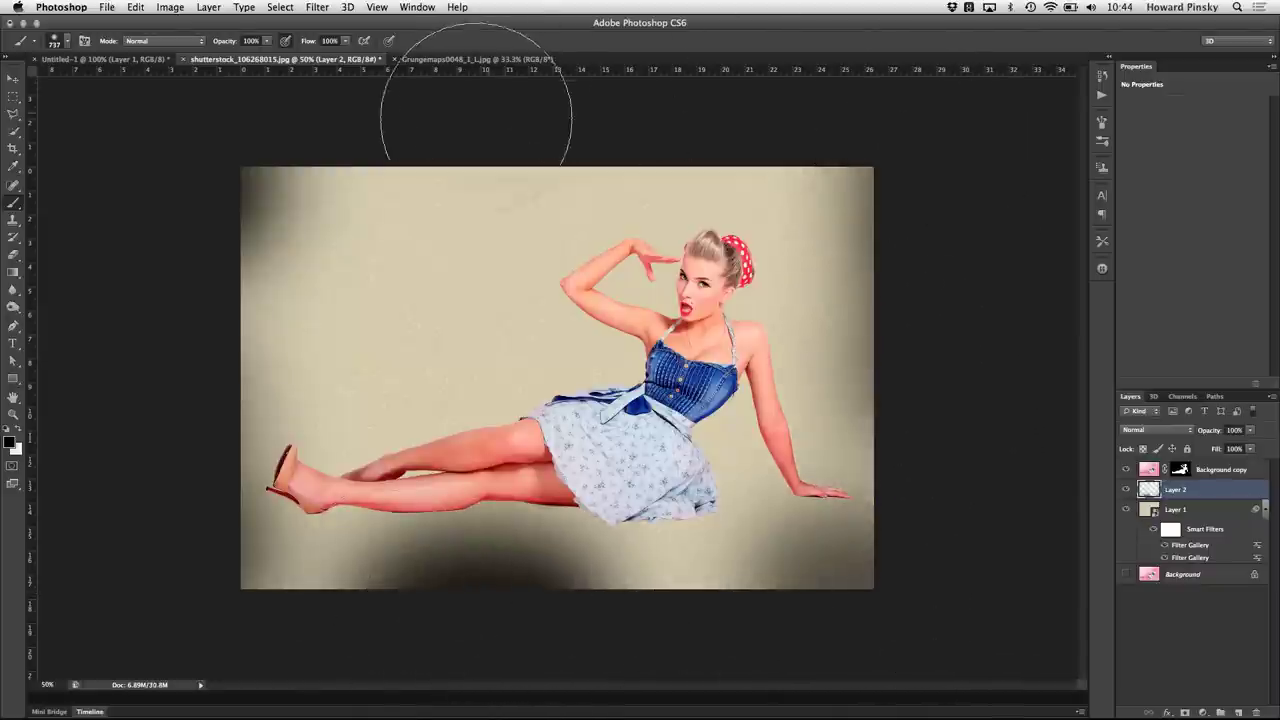
mouse_move(477, 114)
left_mouse_down()
mouse_move(714, 129)
mouse_move(685, 113)
left_mouse_up()
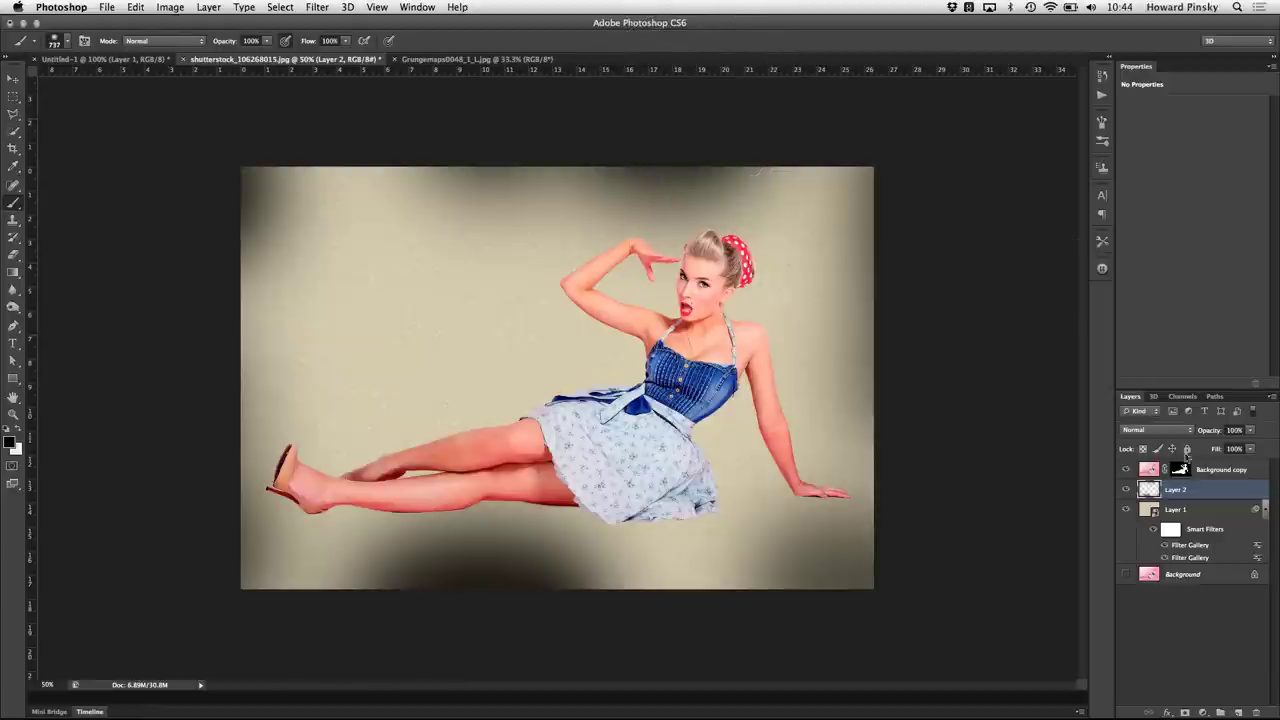
left_click(1175, 434)
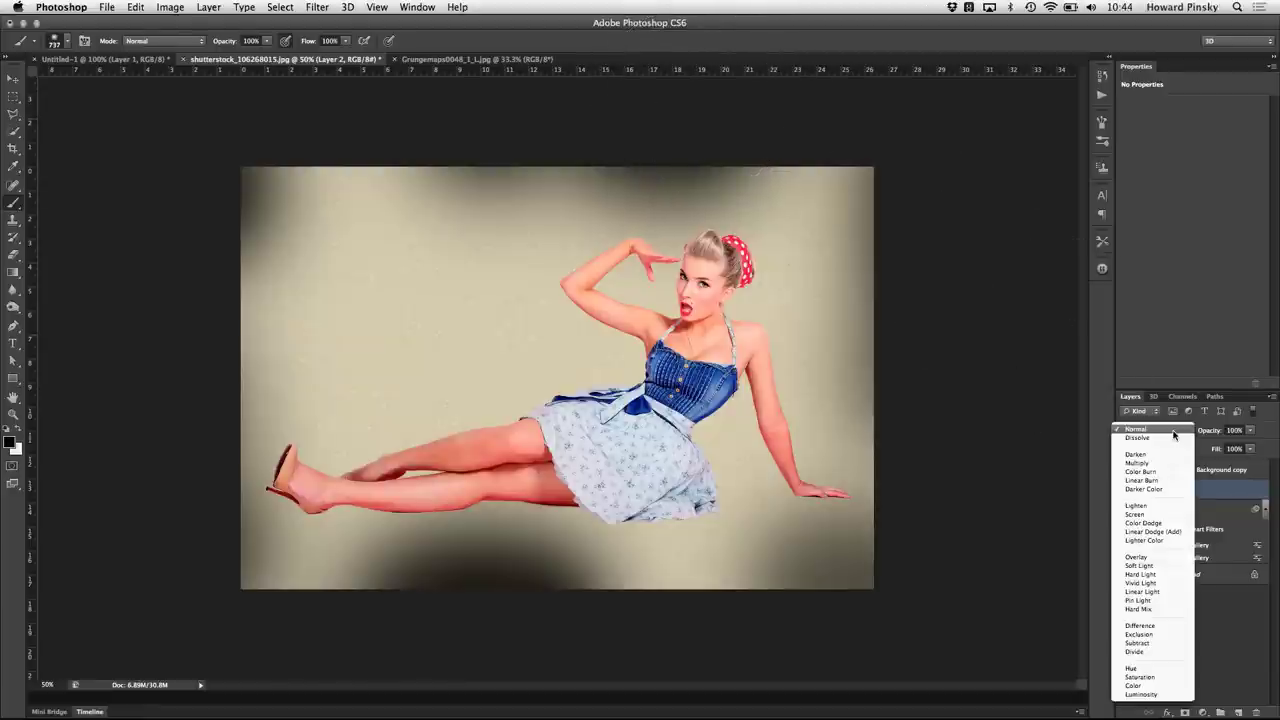
Step: Switch Layer 2's blend mode from Normal to Overlay for a burned vignette
left_click(1138, 558)
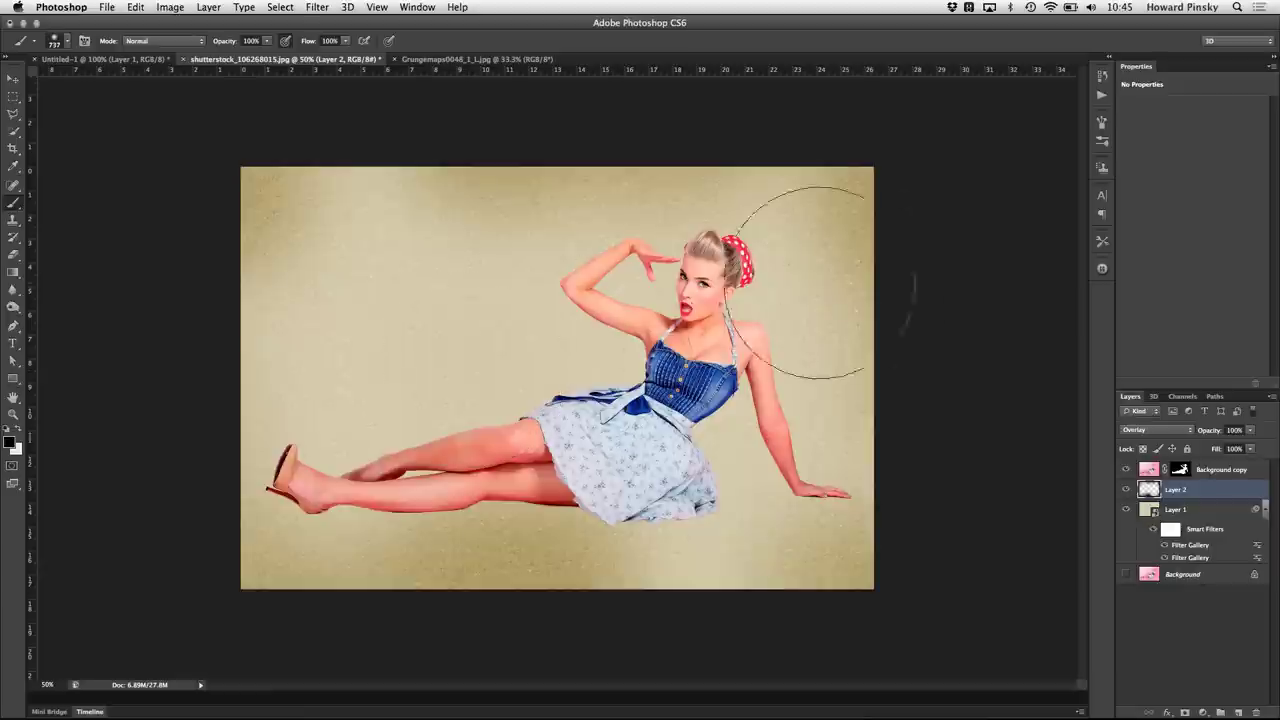
Step: Rename the Background copy layer to 'Model' and duplicate it twice
double_click(1226, 470)
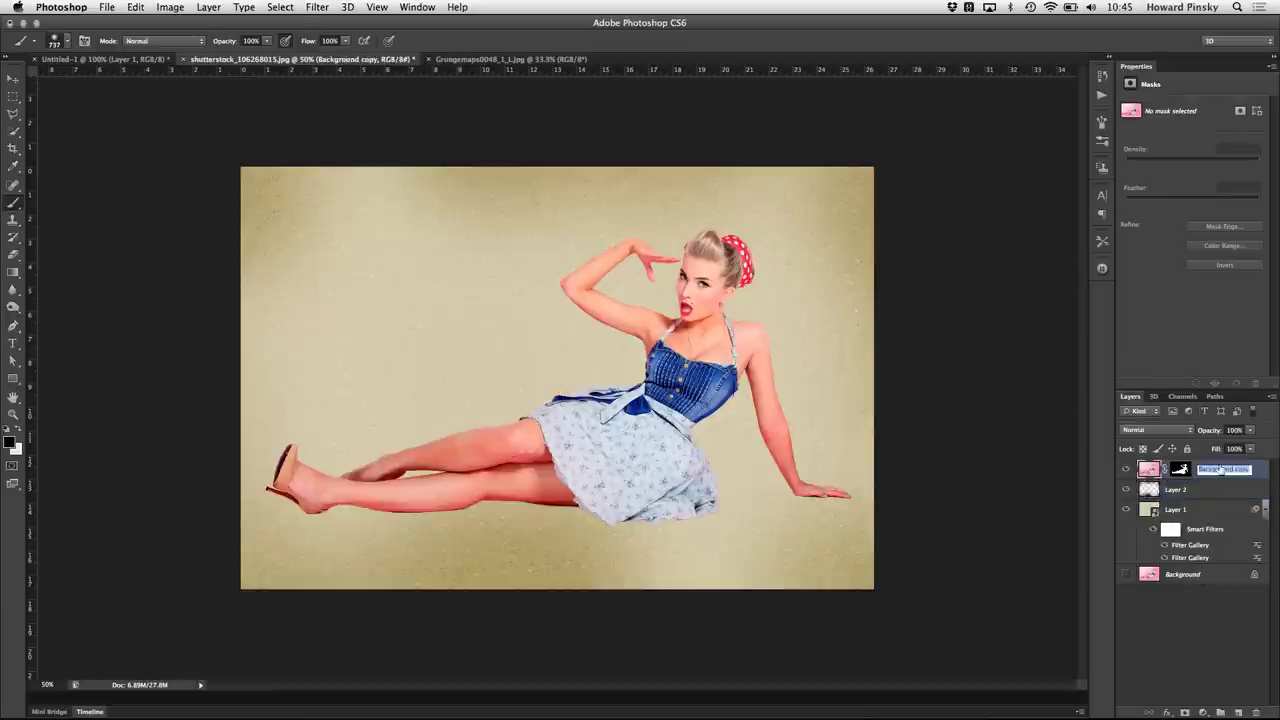
type("Mi")
key("Return")
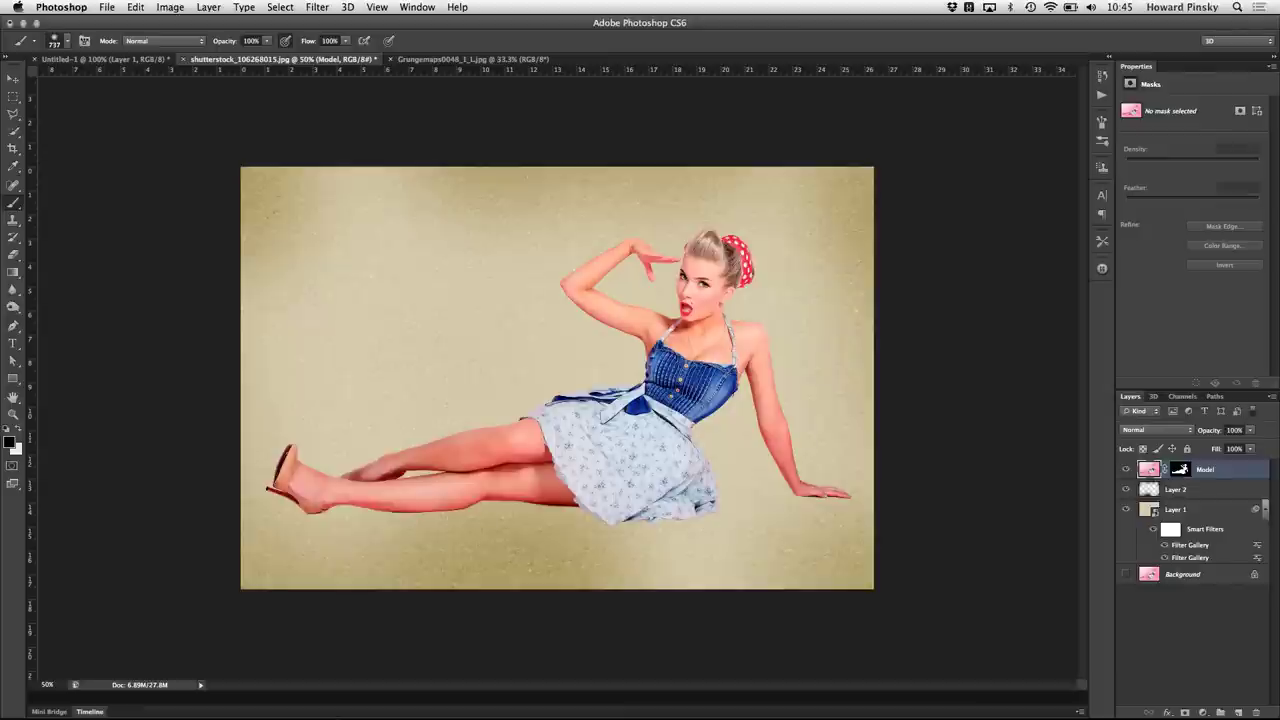
key("ctrl+j")
key("ctrl+j")
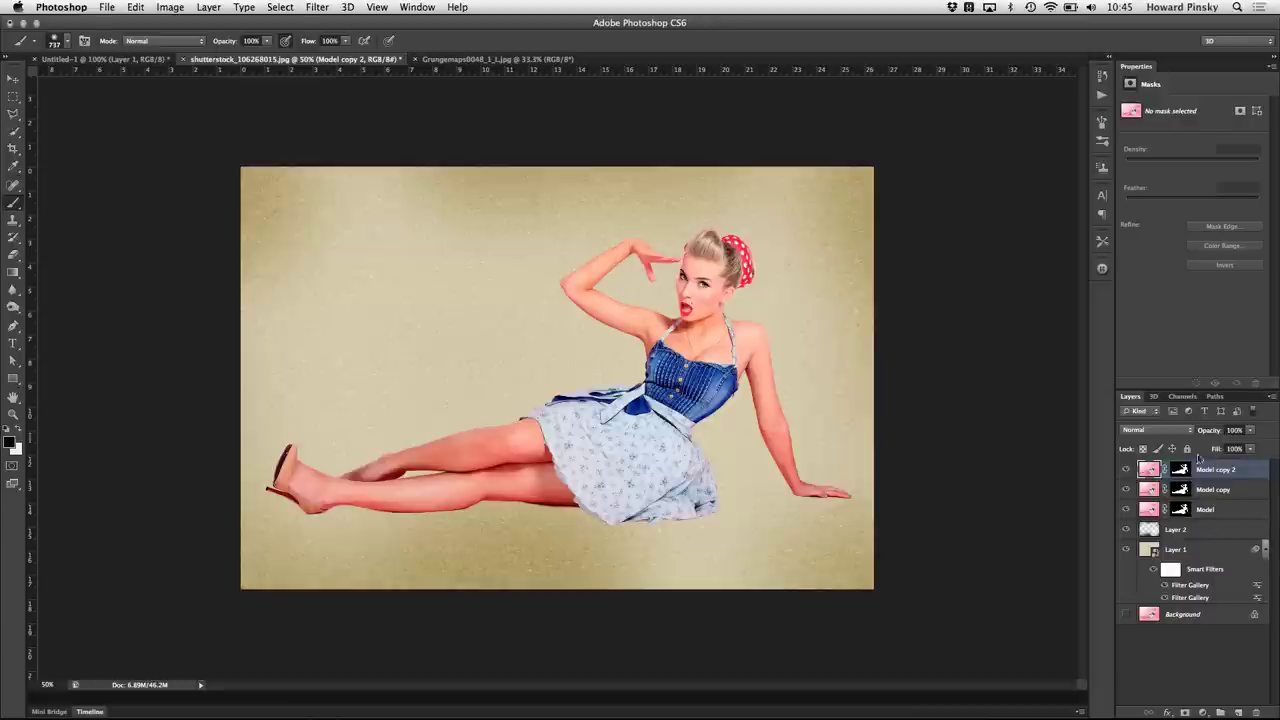
Step: Hide the Model copy 2 layer and bring up the new adjustment layer list
left_click(1226, 529)
left_click(1228, 508)
left_click(1231, 489)
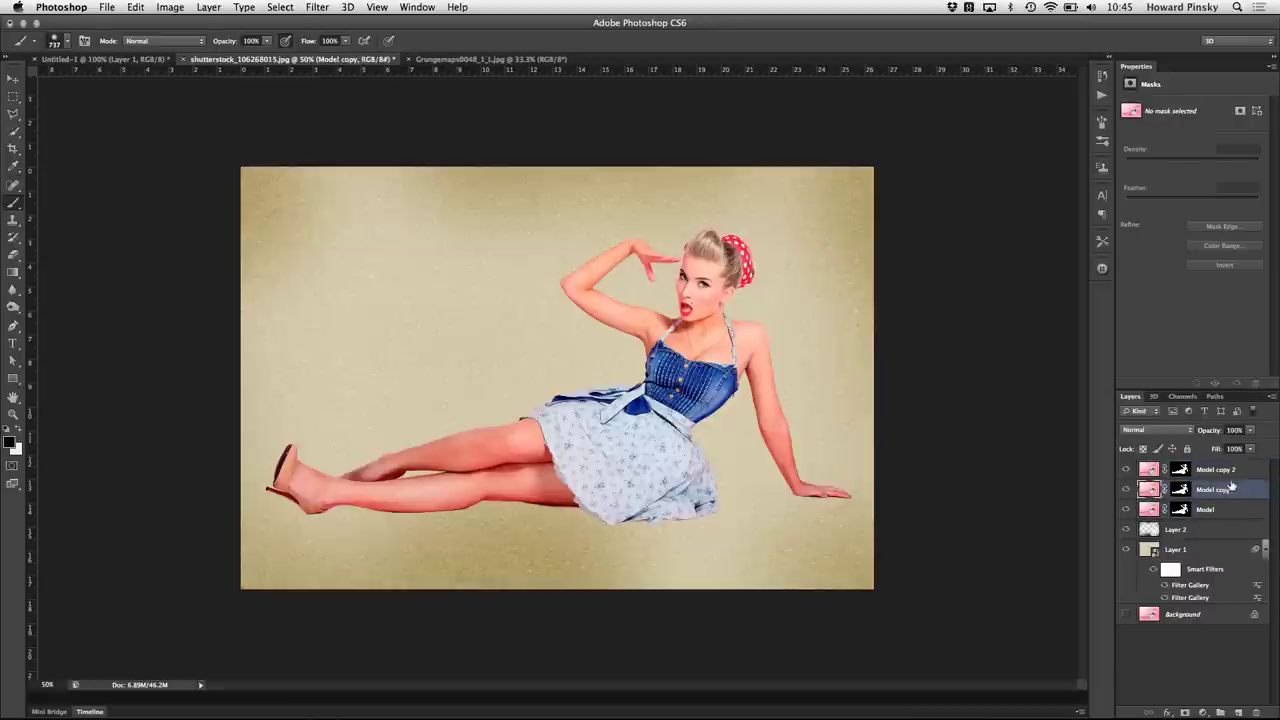
left_click(1233, 472)
left_click(1206, 510)
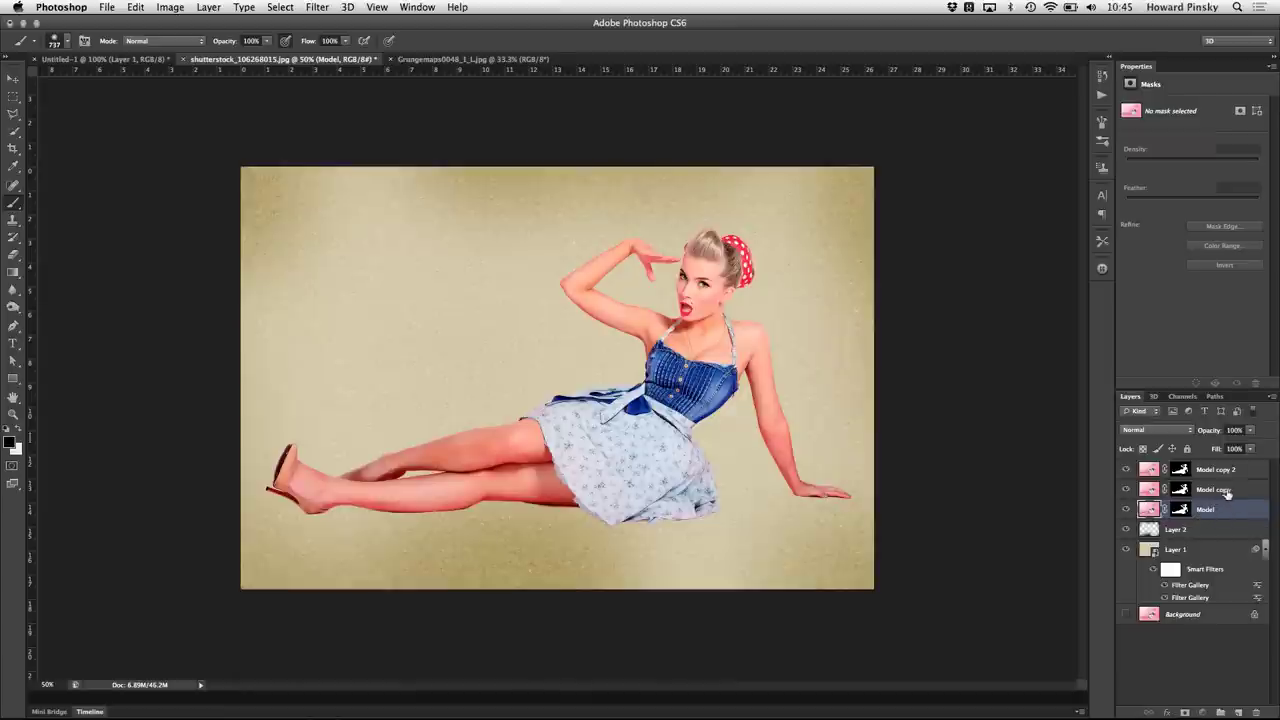
left_click(1227, 490)
left_click(1224, 472)
left_click(1222, 490)
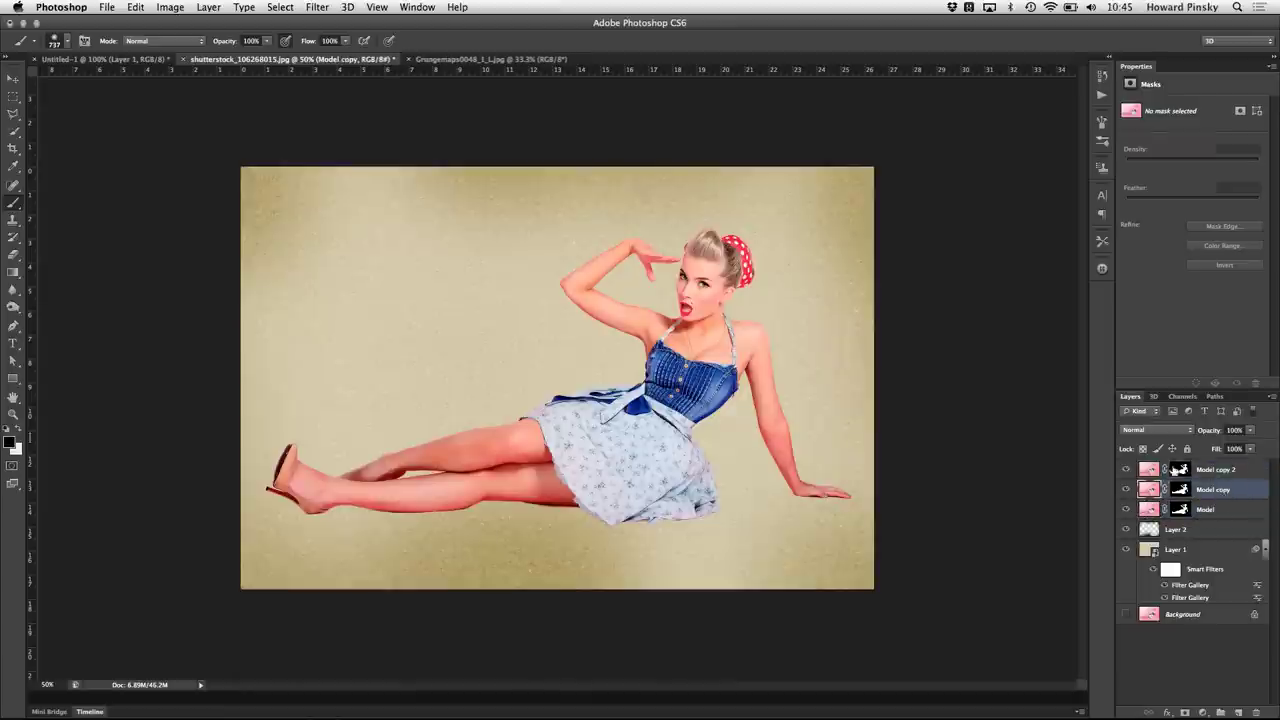
left_click(1126, 471)
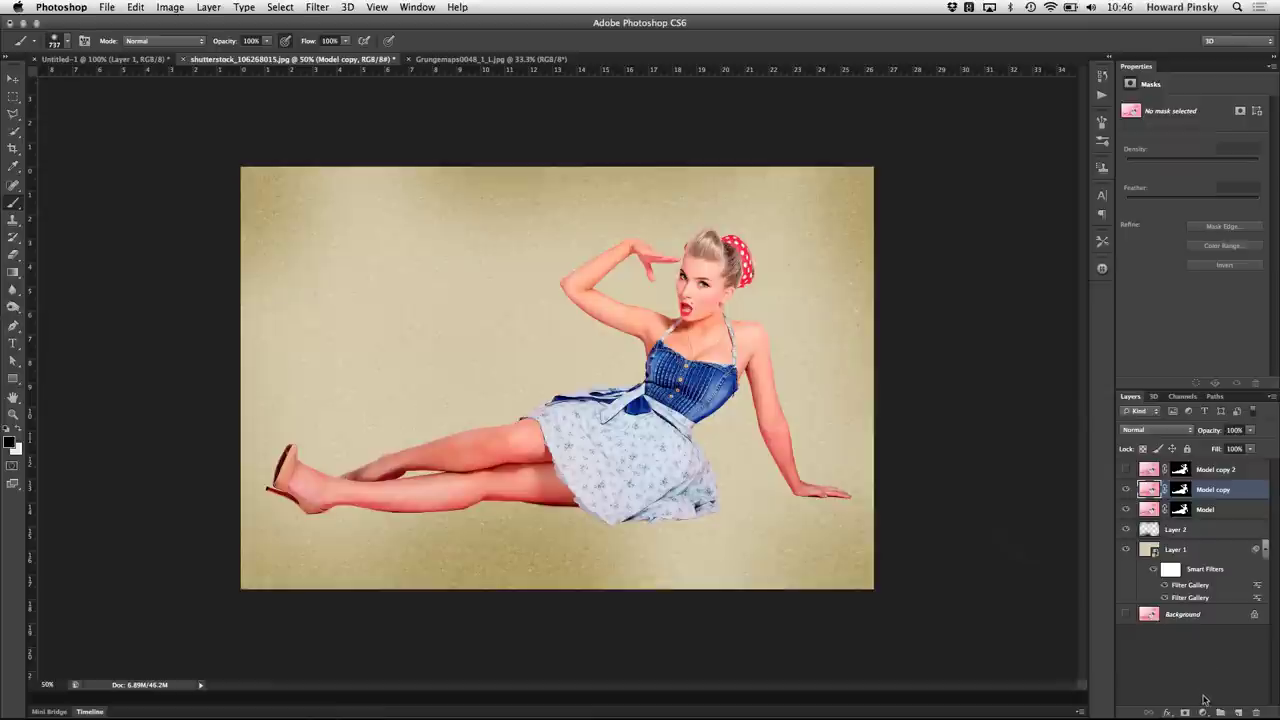
left_click(1204, 712)
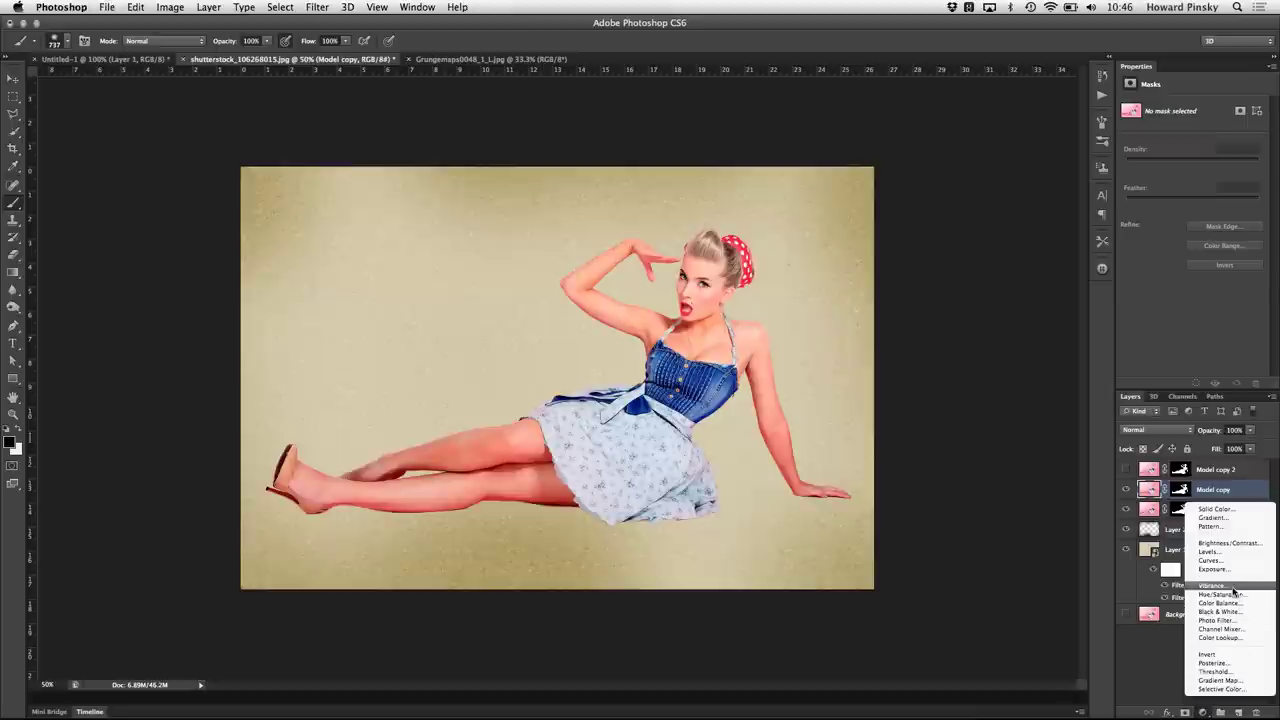
Step: Add a Vibrance adjustment layer with Saturation lowered to -34
left_click(1233, 588)
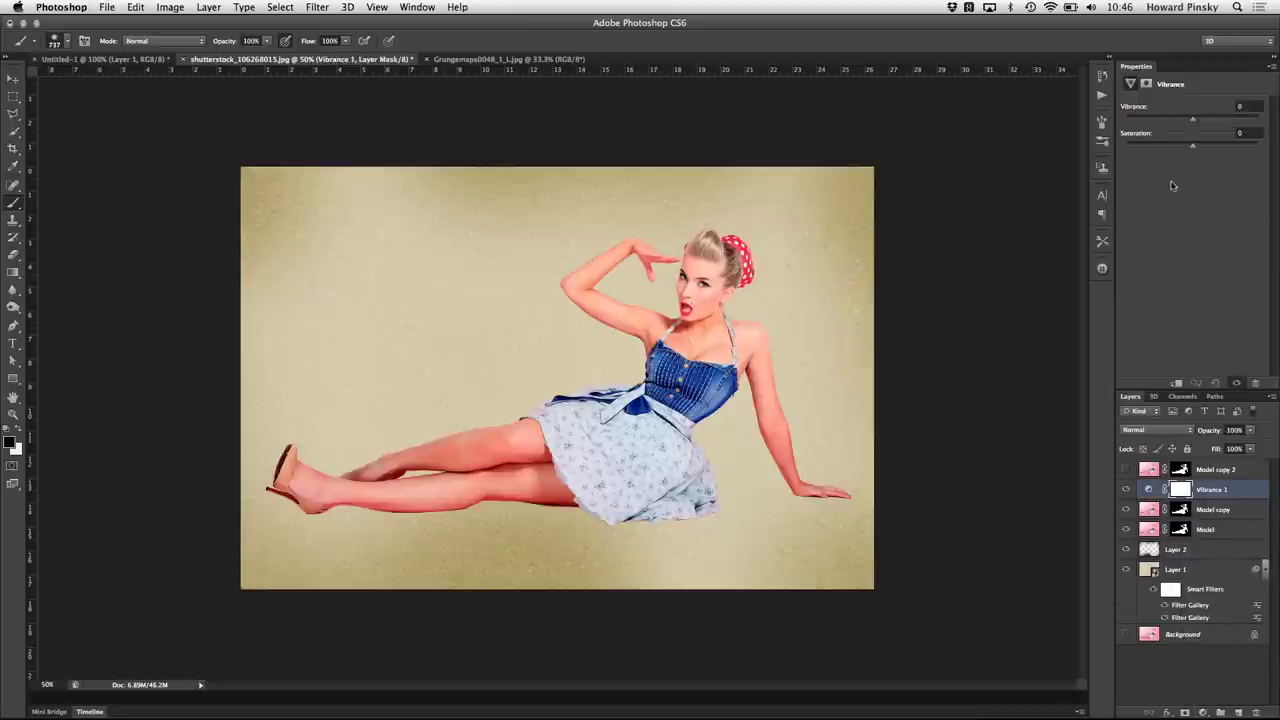
mouse_move(1192, 145)
left_mouse_down()
mouse_move(1155, 145)
mouse_move(1196, 148)
mouse_move(1193, 122)
mouse_move(1218, 122)
mouse_move(1192, 122)
mouse_move(1169, 145)
left_mouse_up()
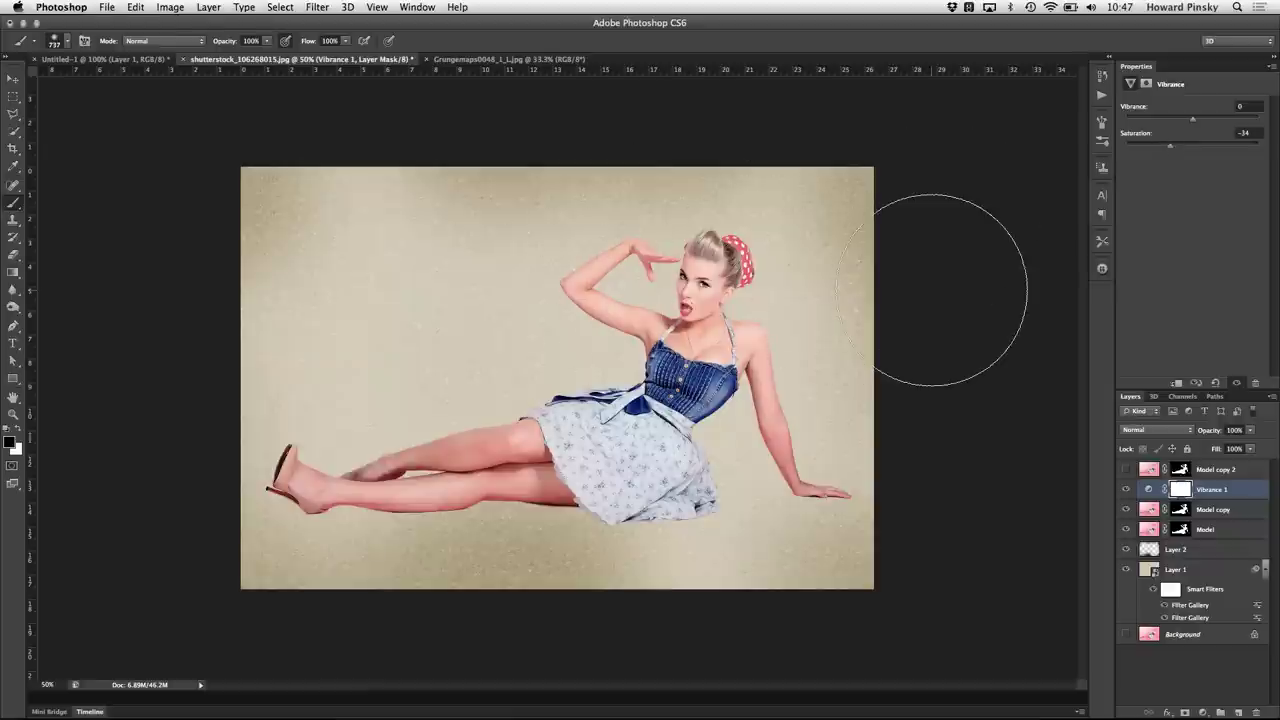
Step: Make Model copy 2 visible, select it and convert it to a smart object
key("v")
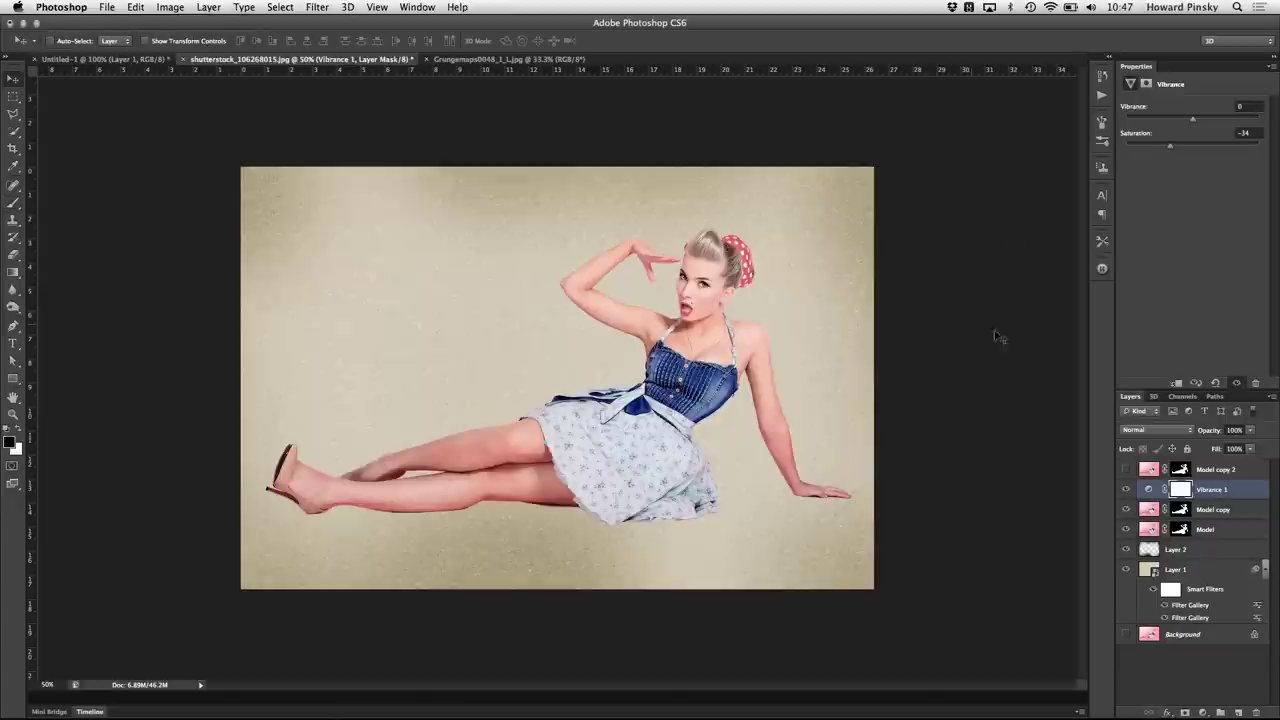
left_click(1250, 471)
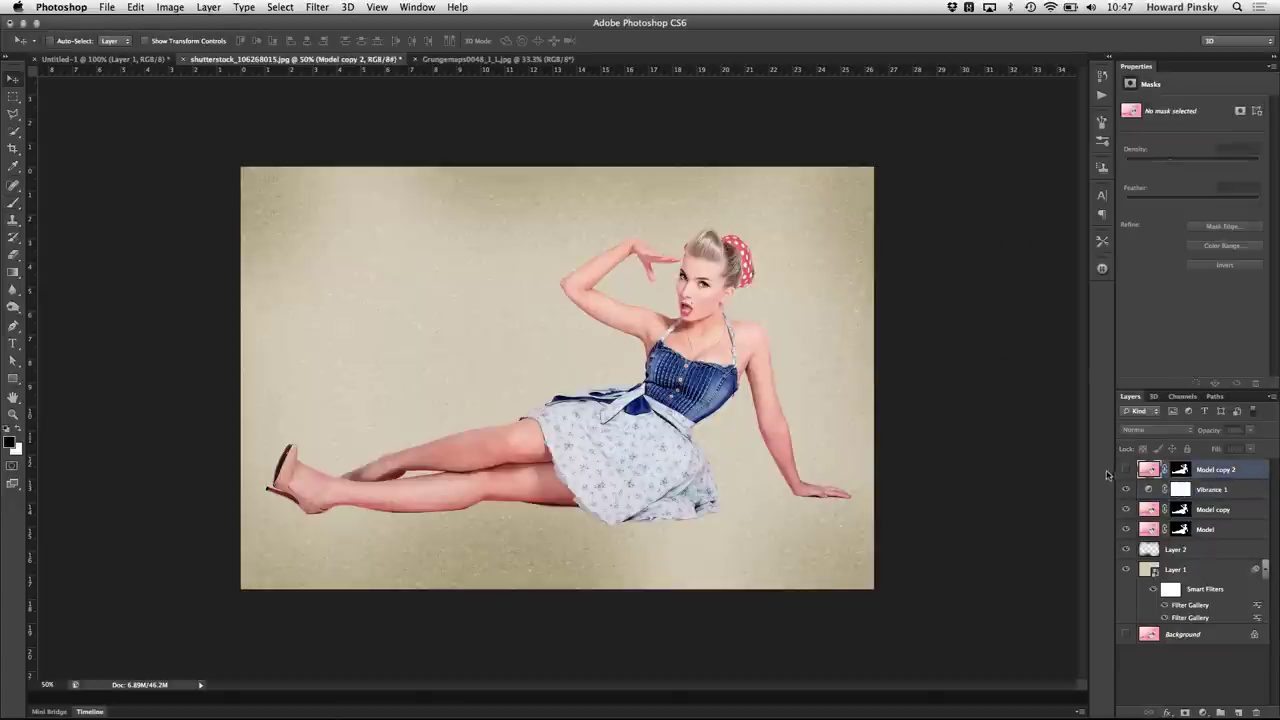
left_click(1126, 469)
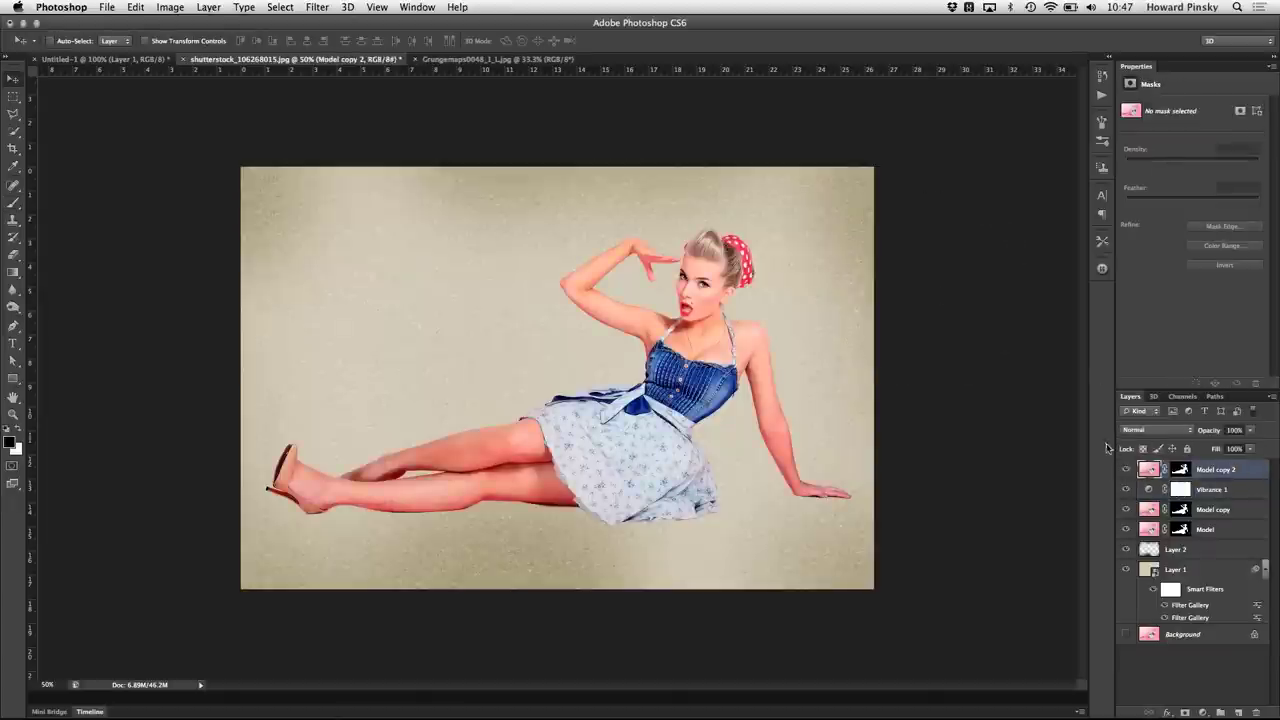
right_click(1254, 470)
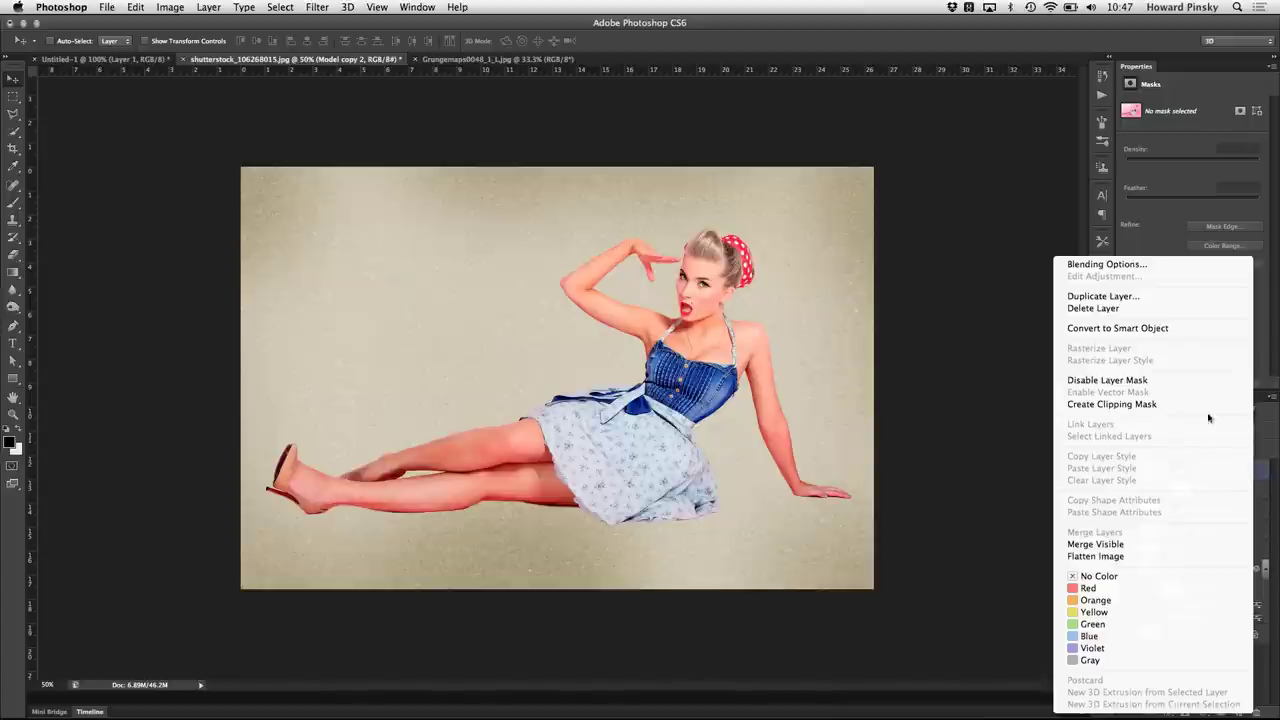
left_click(1116, 330)
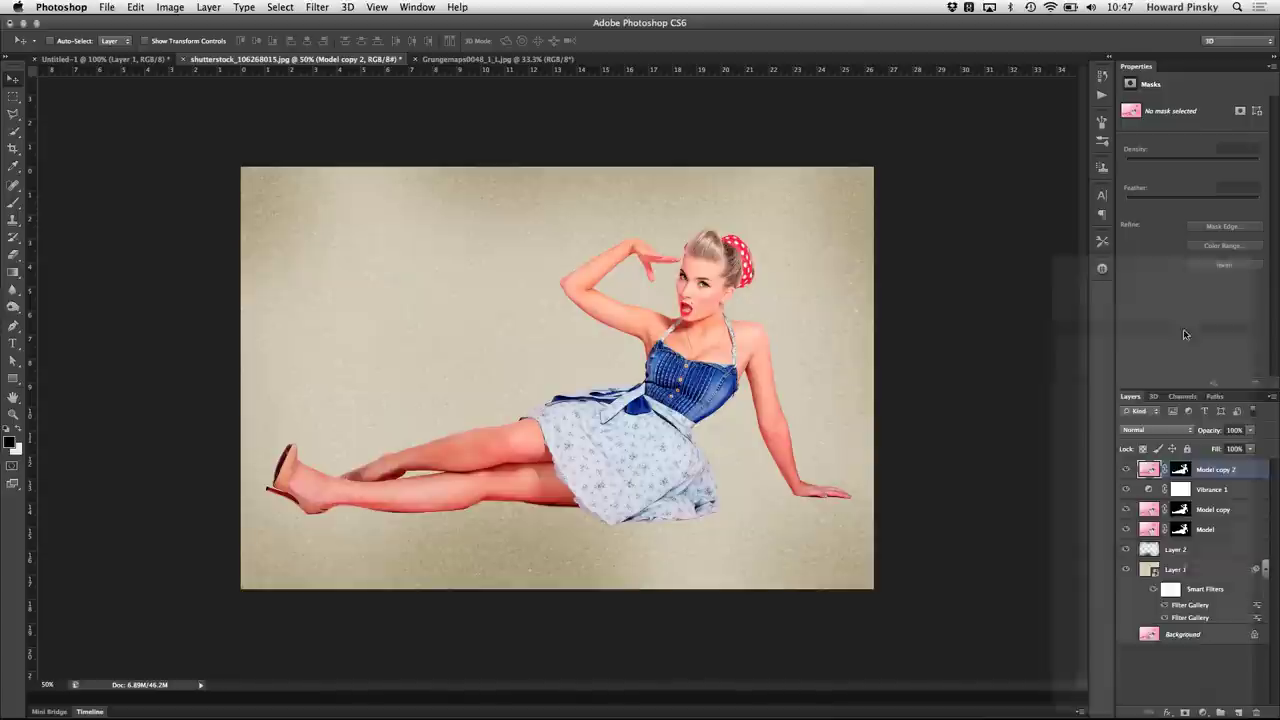
Step: Apply Artistic > Poster Edges with thickness 1, intensity 1, posterization 2
left_click(318, 7)
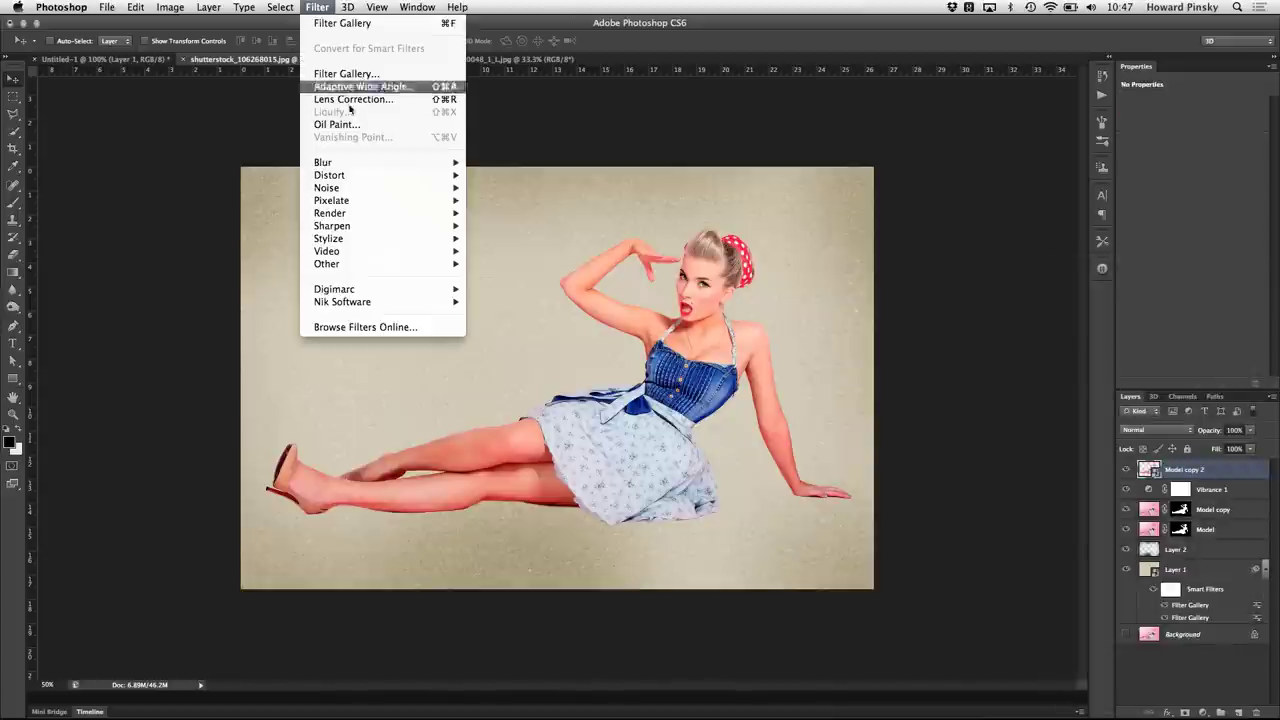
left_click(400, 73)
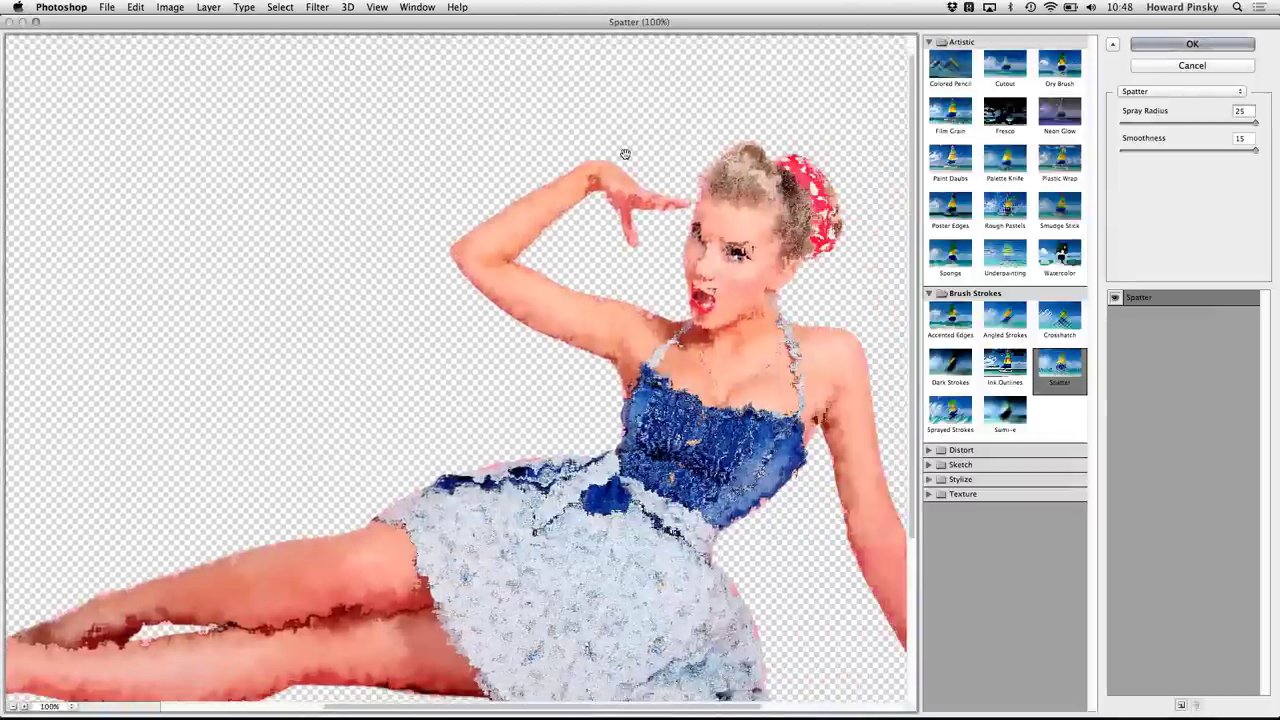
left_click_drag(820, 171, 617, 120)
left_click(962, 203)
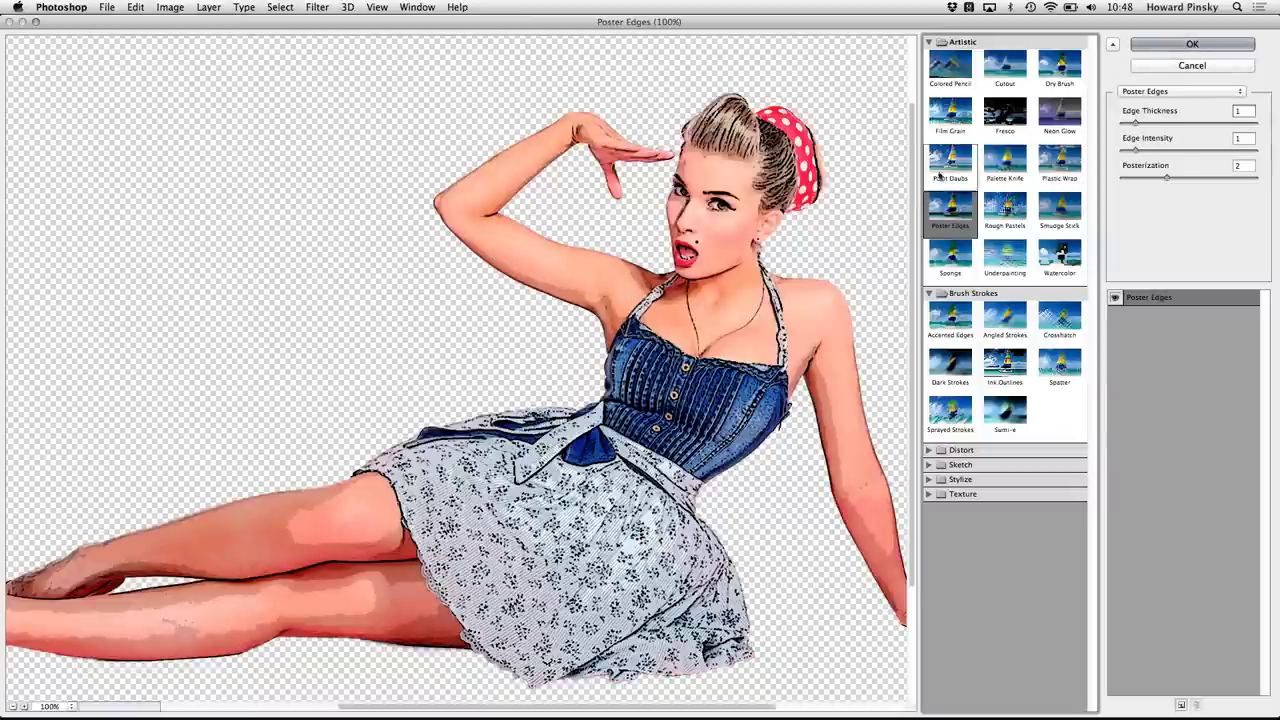
left_click(1245, 110)
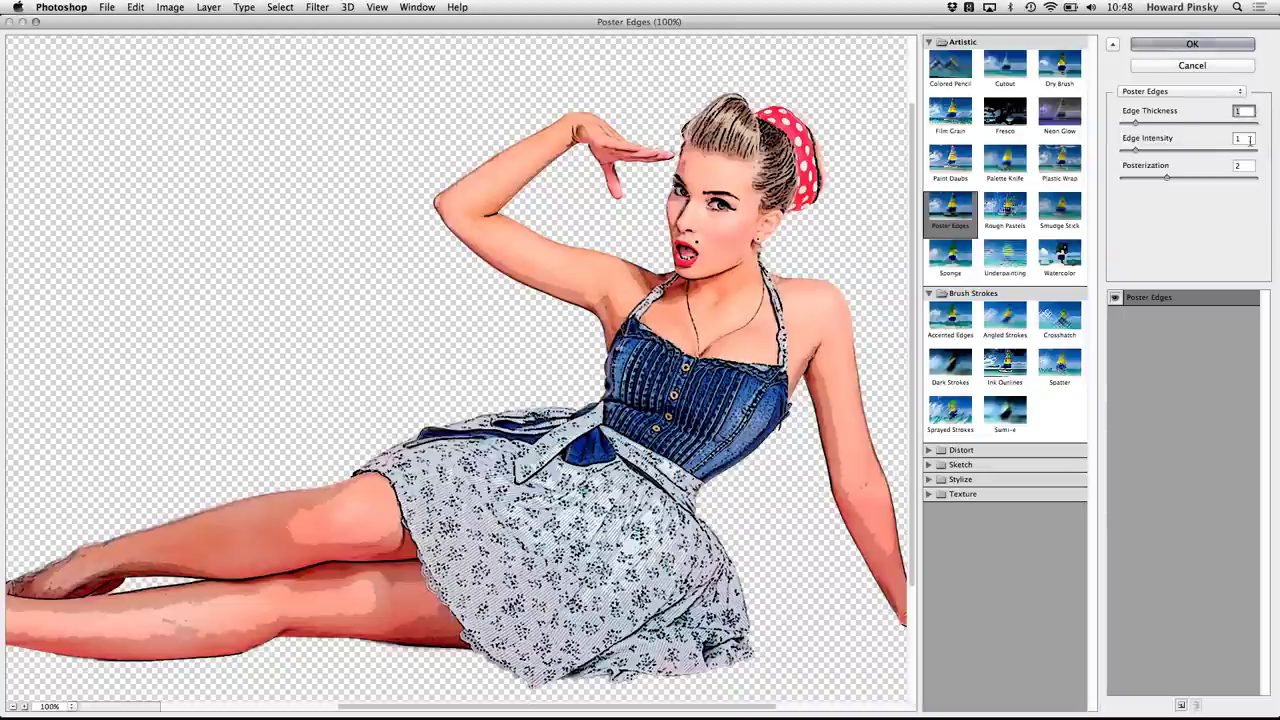
left_click(1247, 138)
left_click(1247, 165)
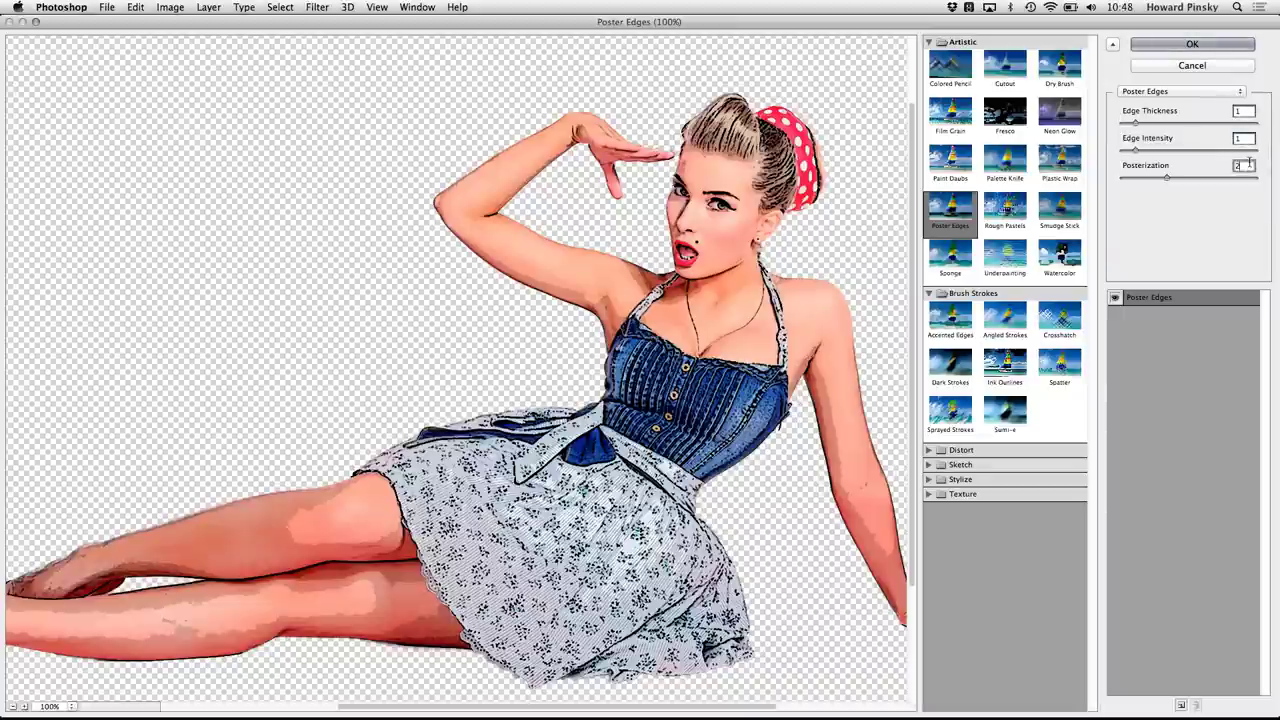
left_click(1192, 45)
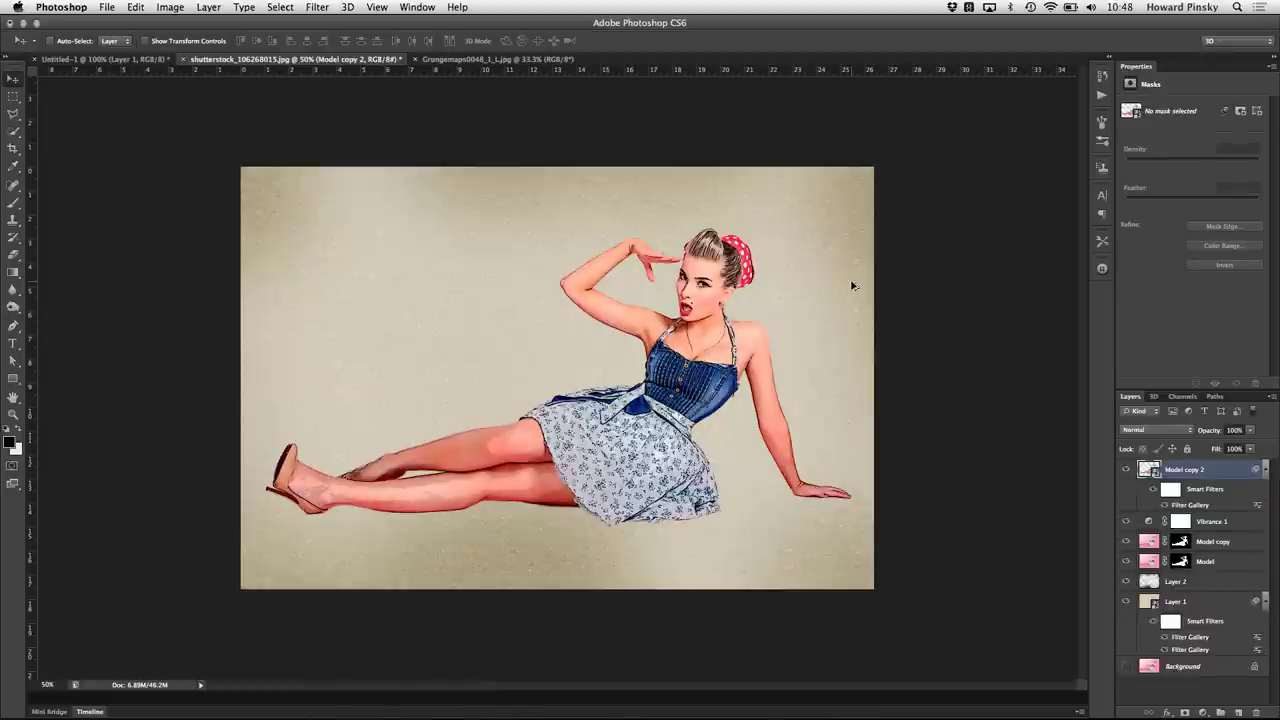
Step: Review the Poster Edges settings at 100% and set Model copy 2 to Soft Light
key("super+1")
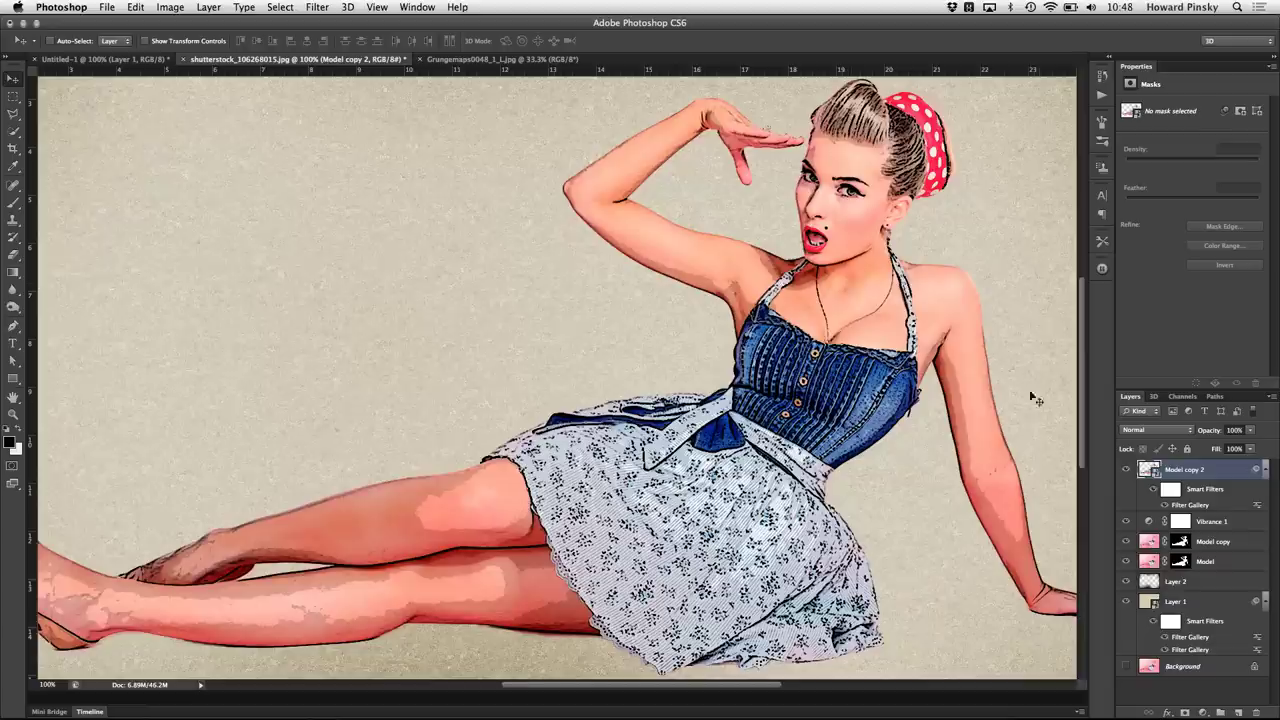
double_click(1210, 507)
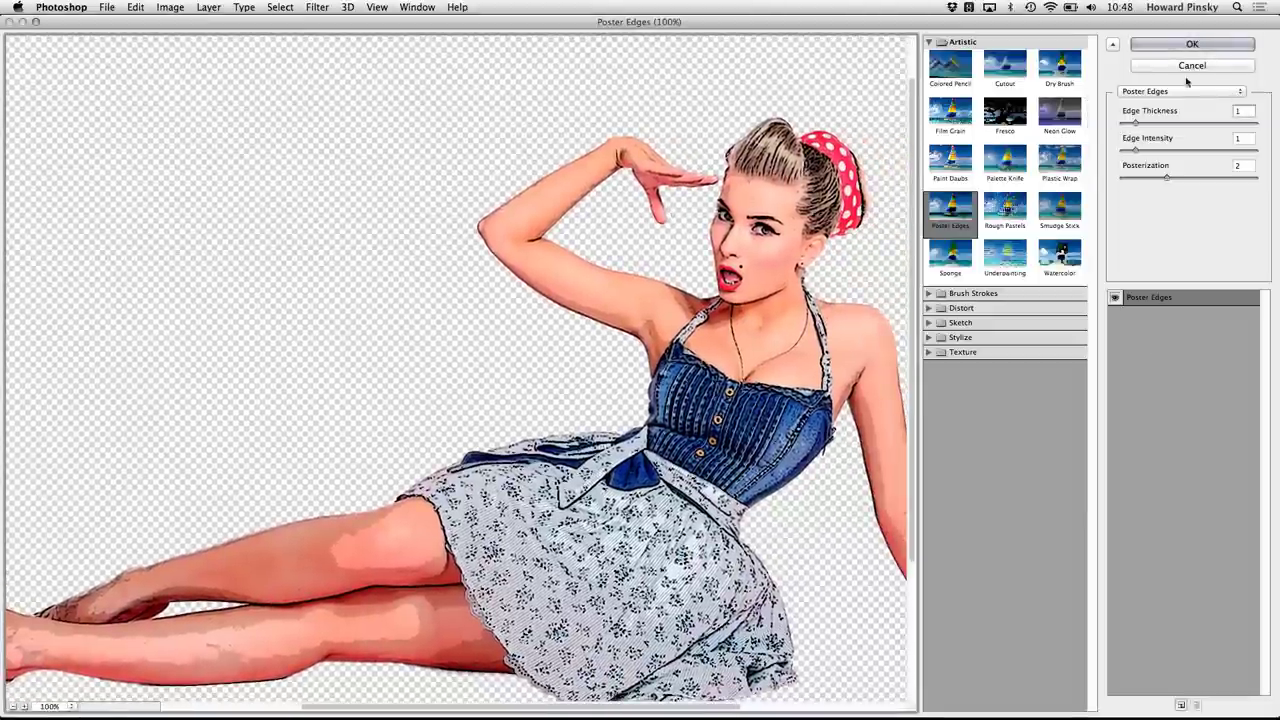
left_click(1191, 70)
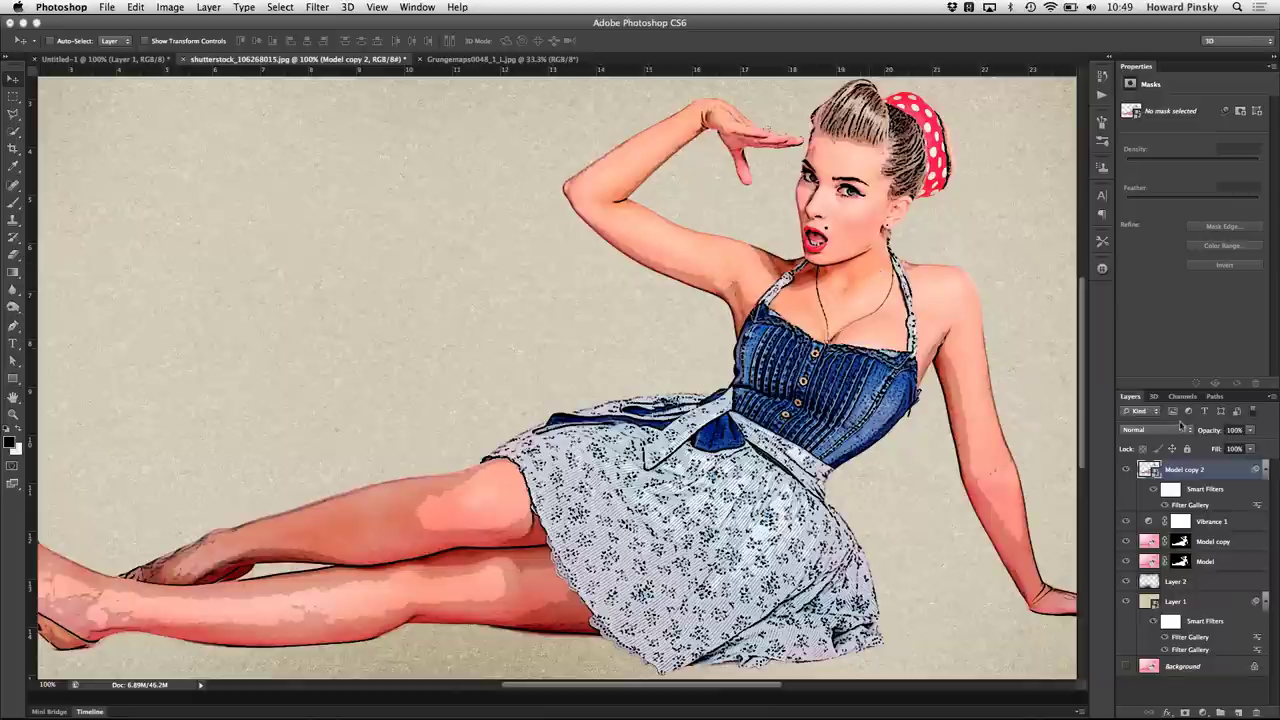
left_click(1175, 431)
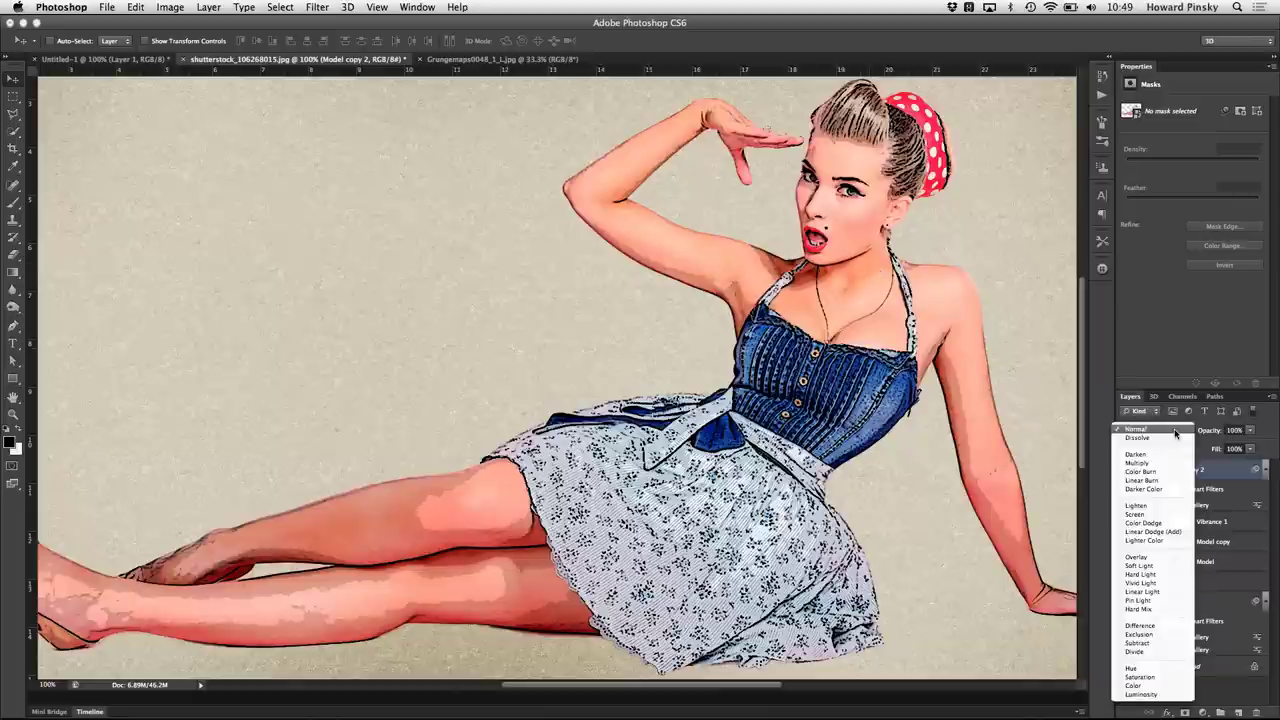
left_click(1160, 566)
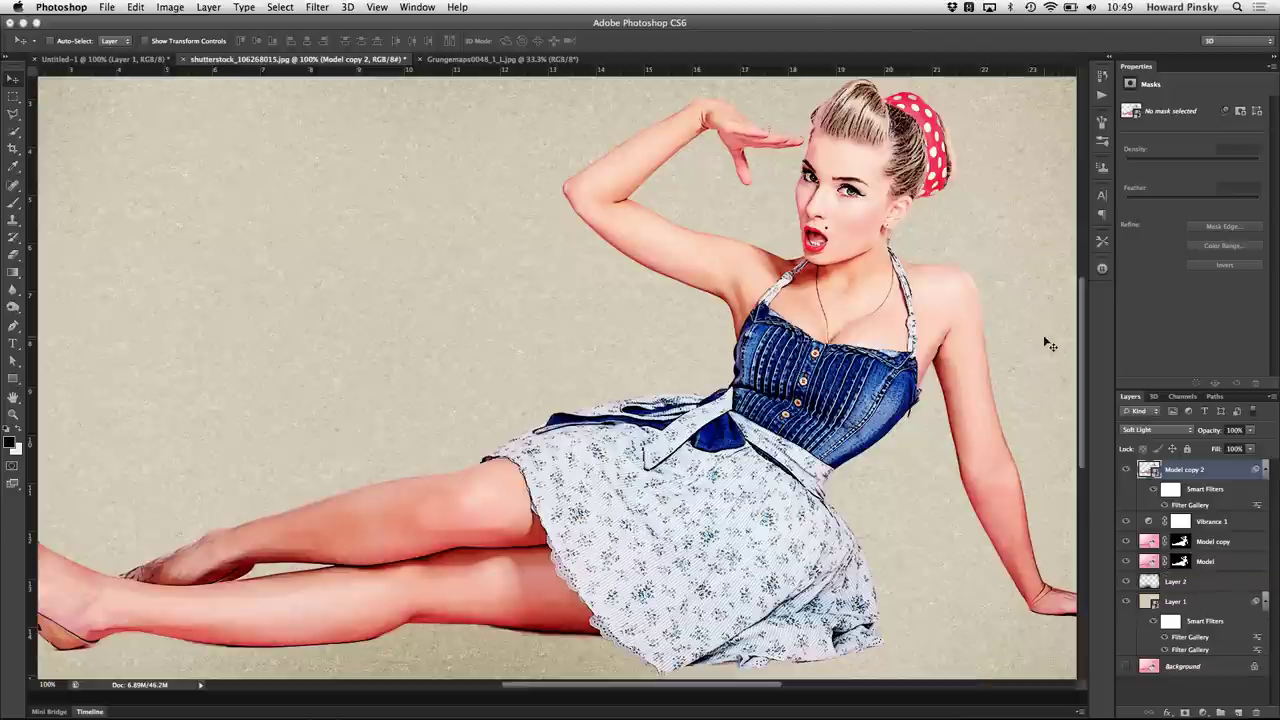
Step: Add about 26% uniform monochromatic noise to Model copy 2
left_click(317, 7)
mouse_move(327, 188)
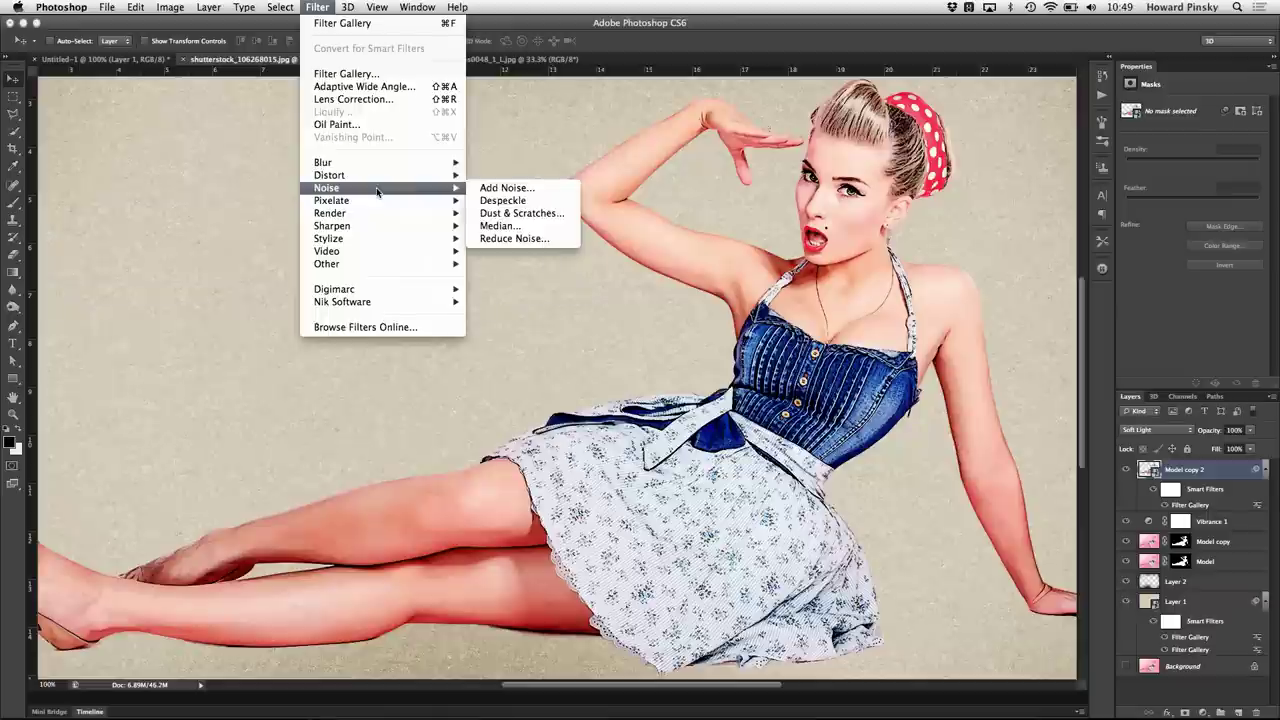
left_click(507, 188)
left_click_drag(465, 341, 461, 340)
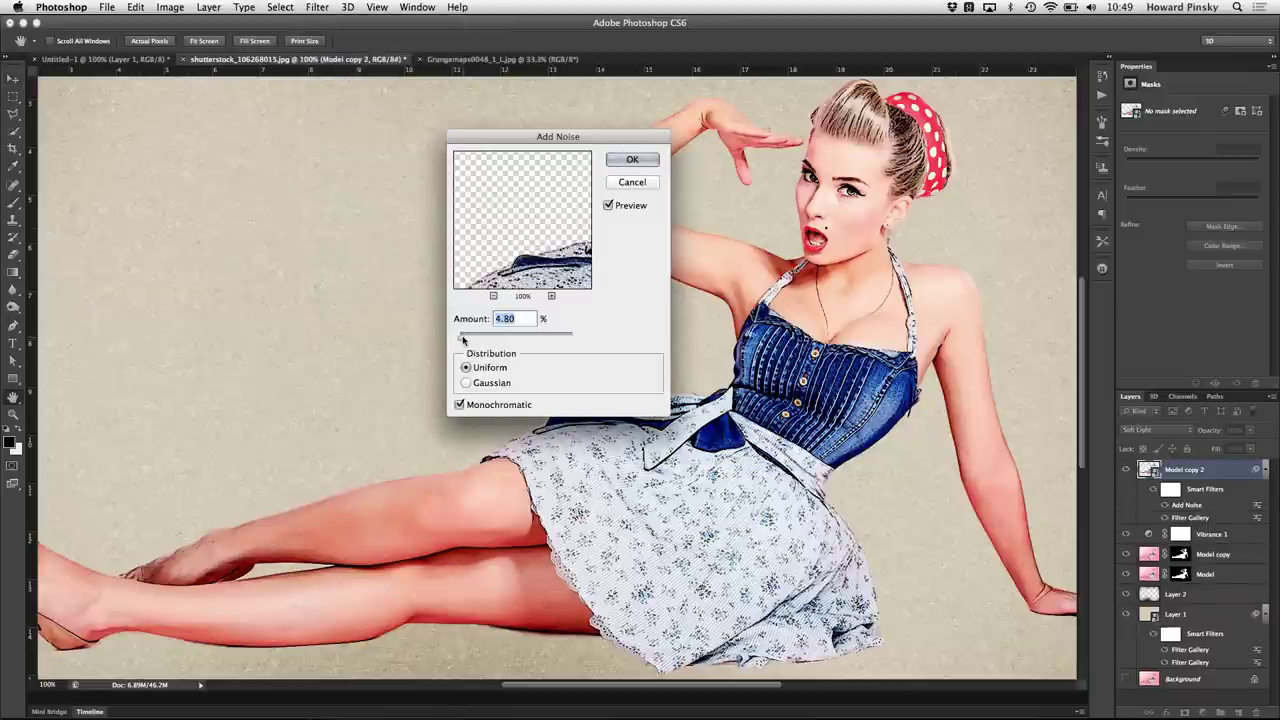
left_click_drag(461, 340, 459, 340)
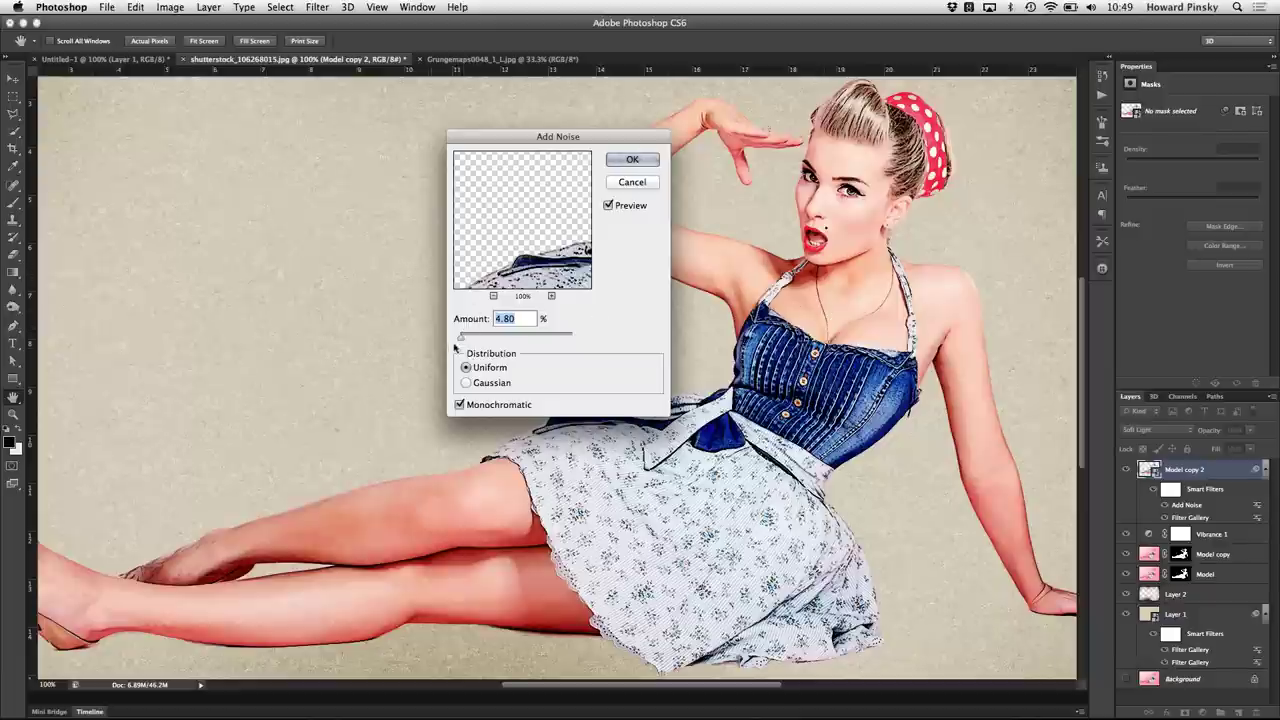
left_click_drag(459, 340, 465, 340)
left_click(632, 160)
key("v")
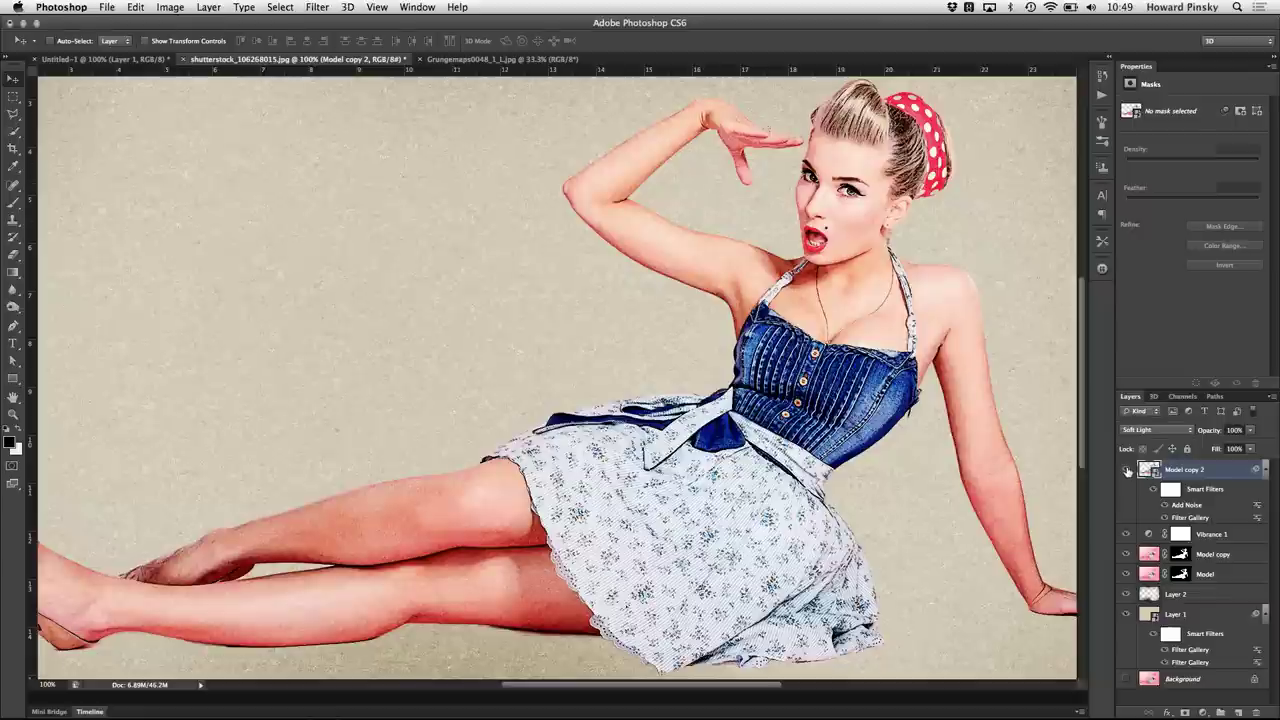
Step: Toggle Model copy 2 on and off to compare, leaving it visible
left_click(1126, 470)
left_click(1126, 472)
left_click(1127, 472)
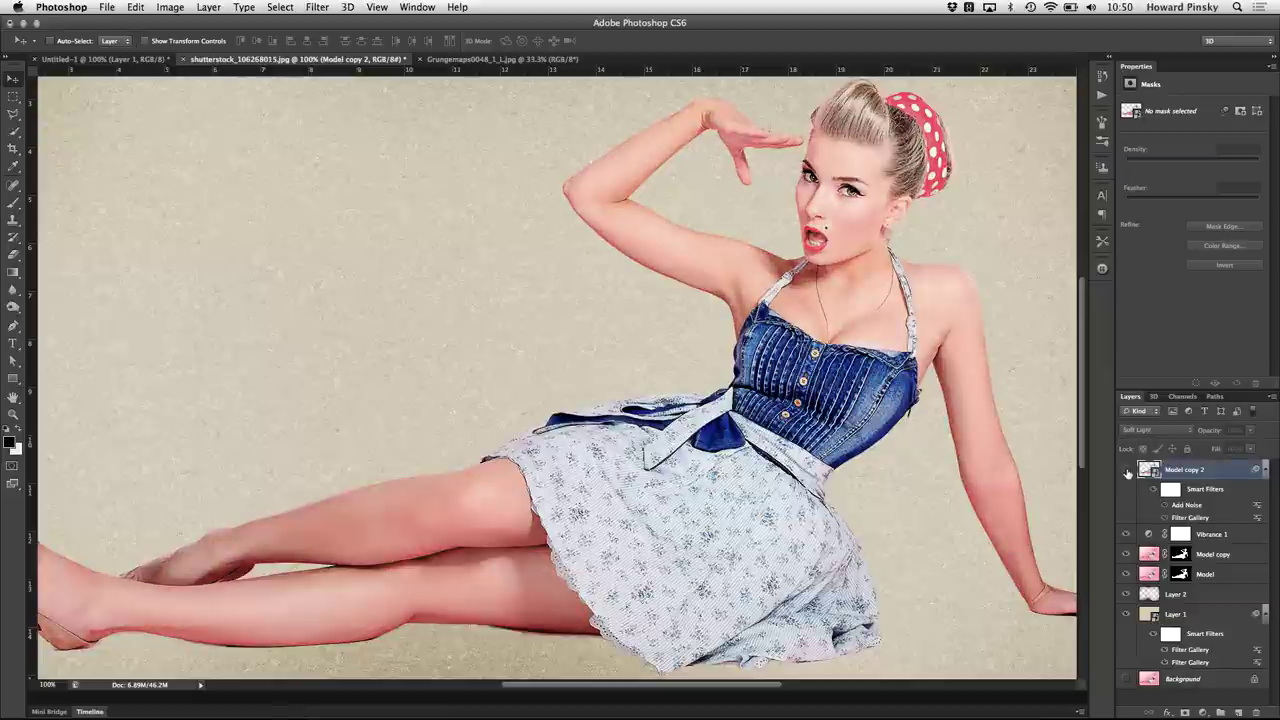
left_click(1127, 472)
left_click(1127, 472)
left_click(1127, 472)
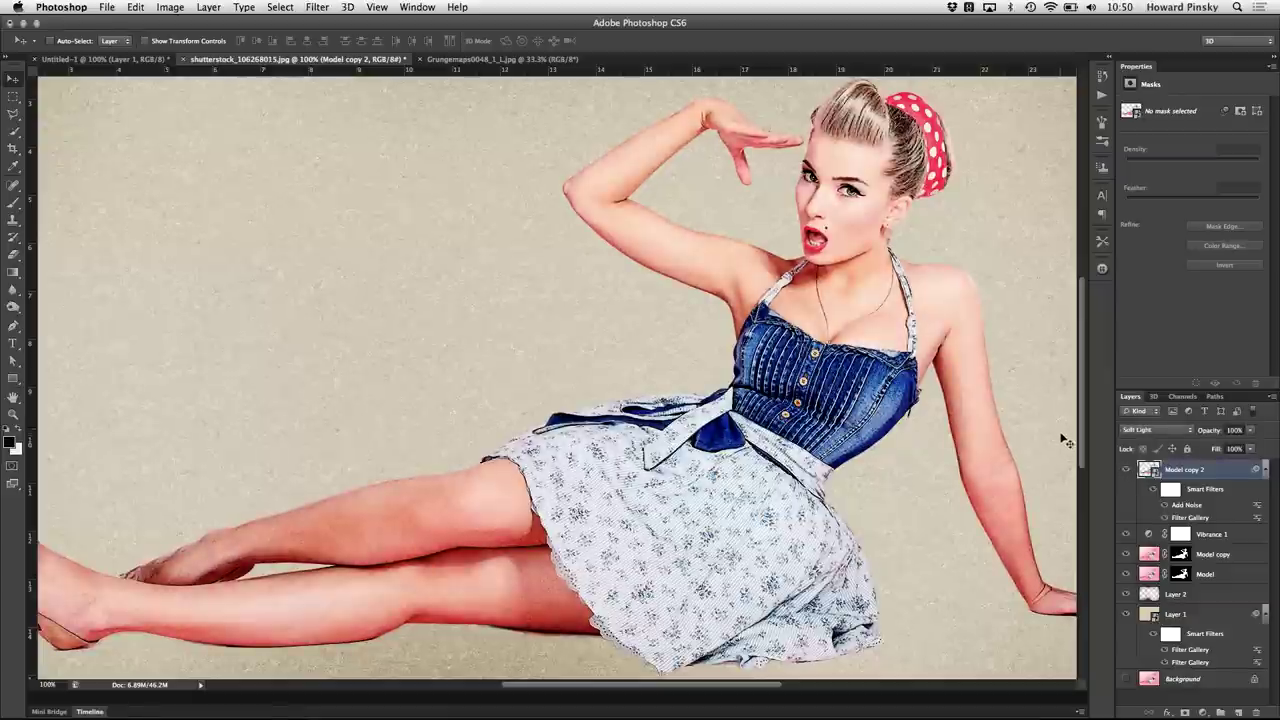
Step: Fill the Model layer's figure with solid black, undoing a trial move
left_click(1240, 578)
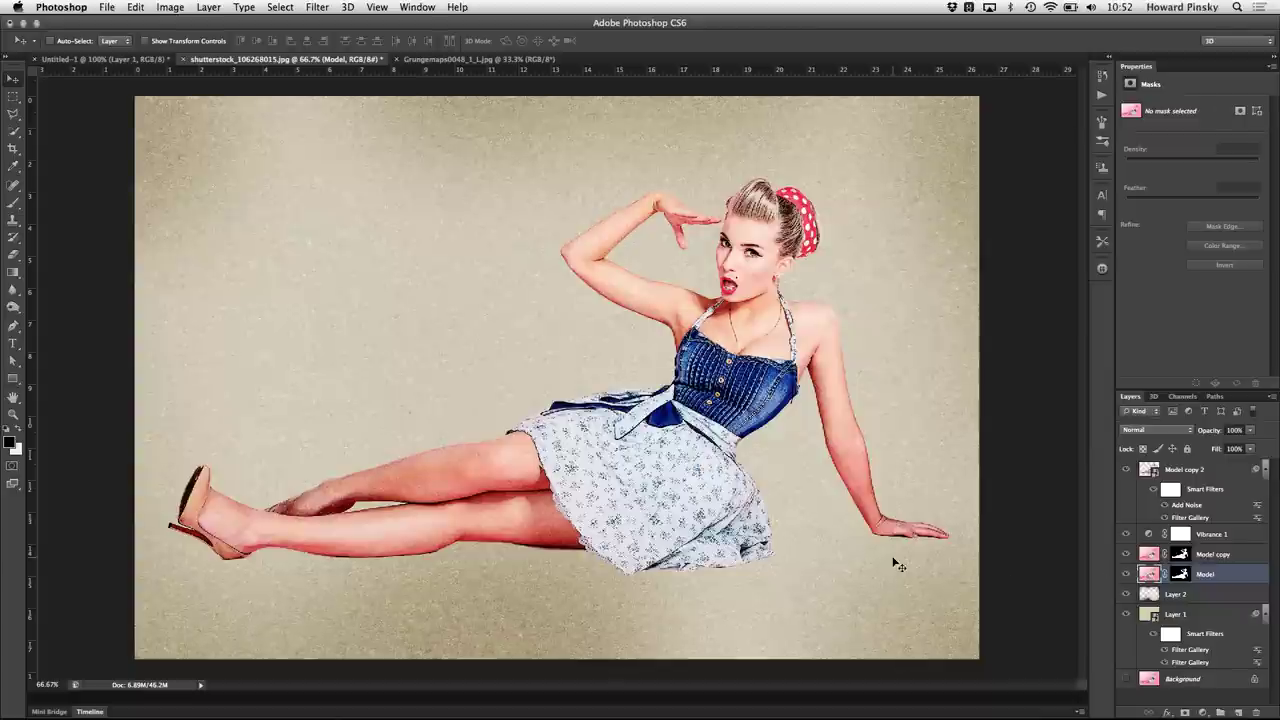
key("alt+BackSpace")
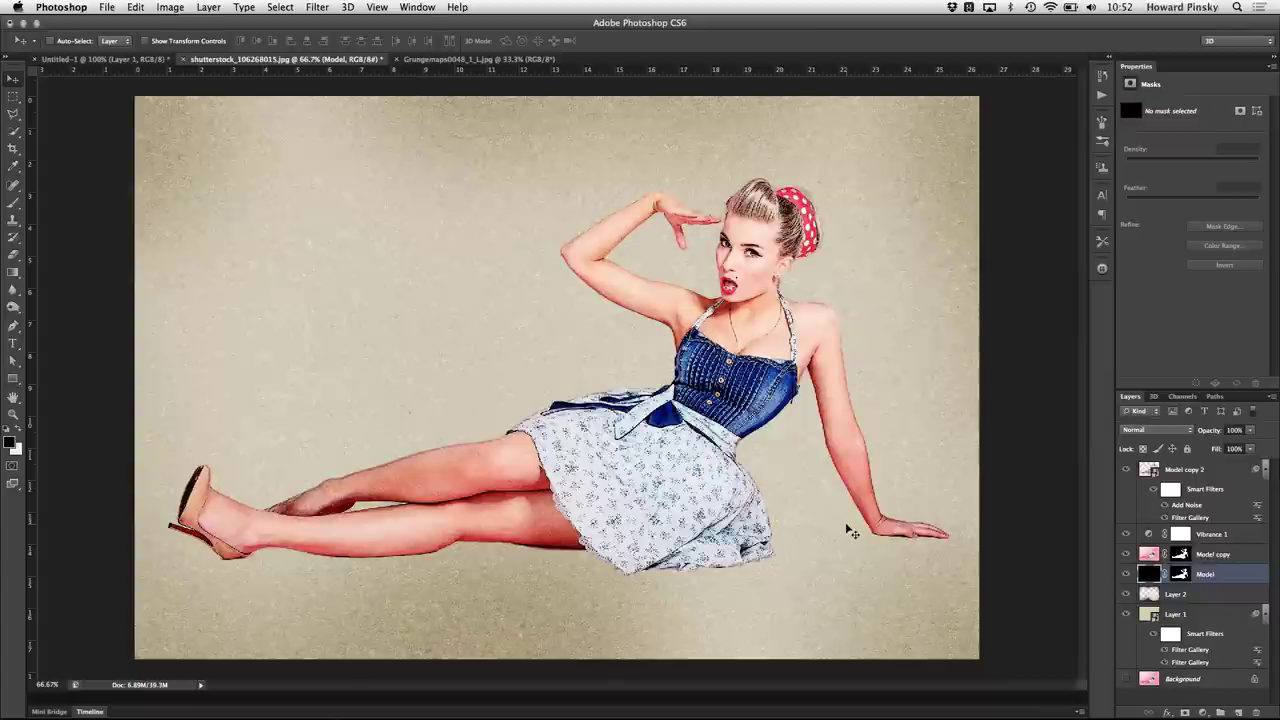
mouse_move(826, 526)
left_mouse_down()
mouse_move(726, 437)
mouse_move(708, 447)
left_mouse_up()
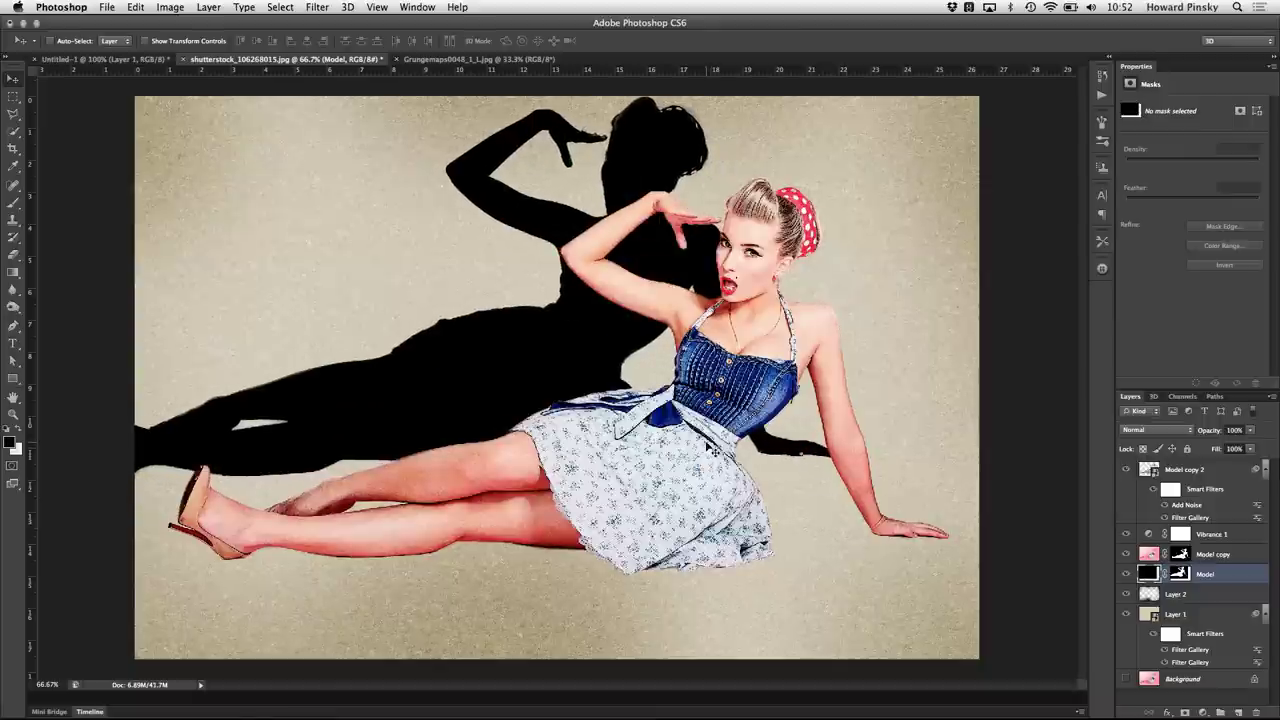
key("ctrl+z")
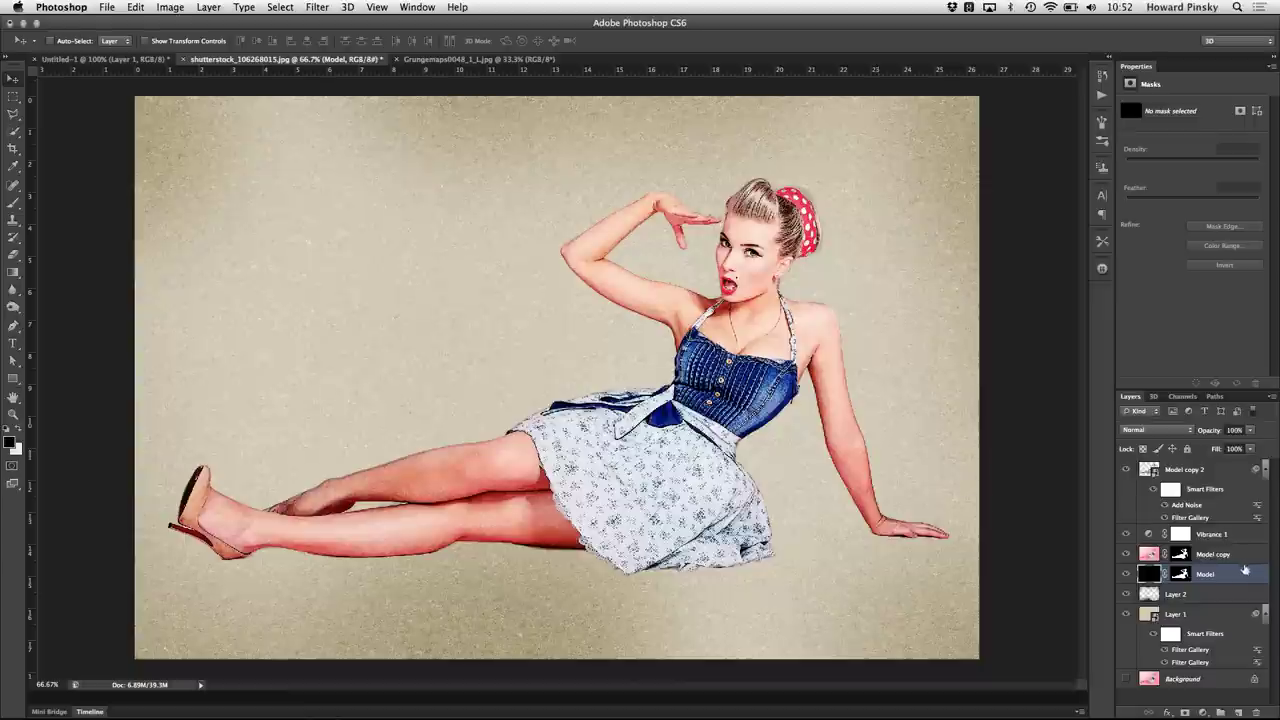
Step: Convert Model to a smart object, then squash it to about 67% height and skew it right
right_click(1245, 574)
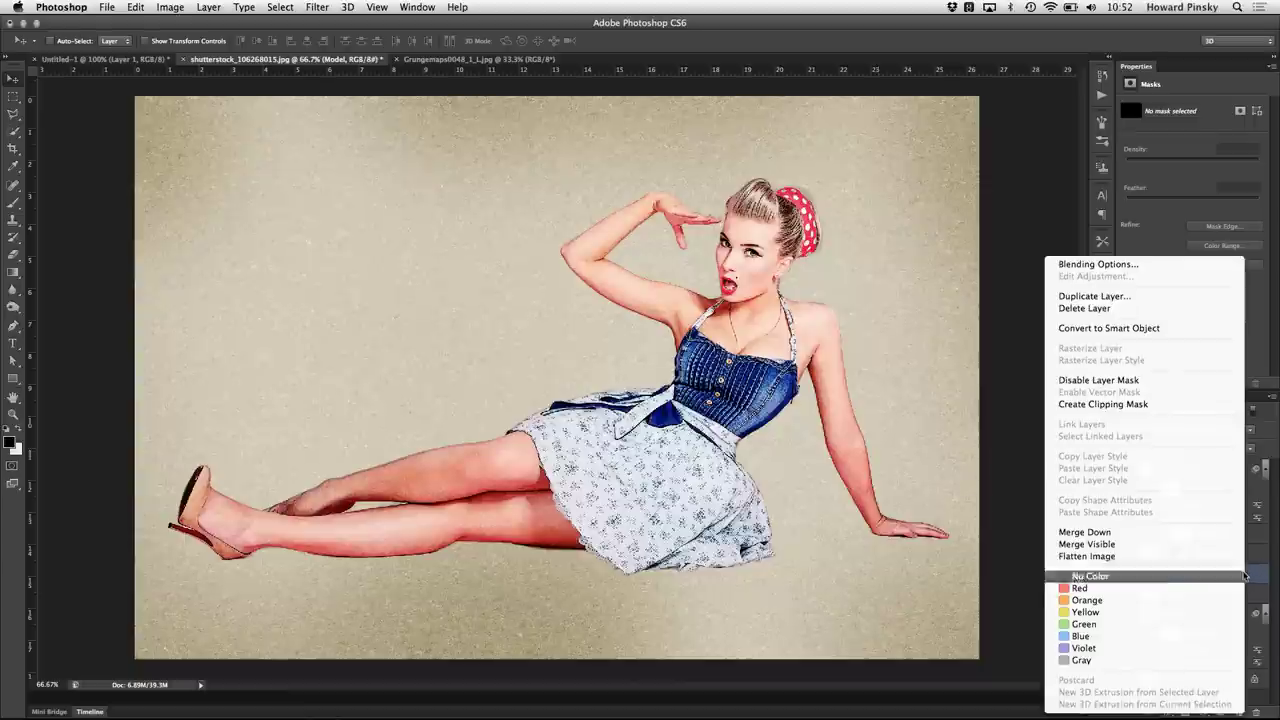
left_click(1170, 330)
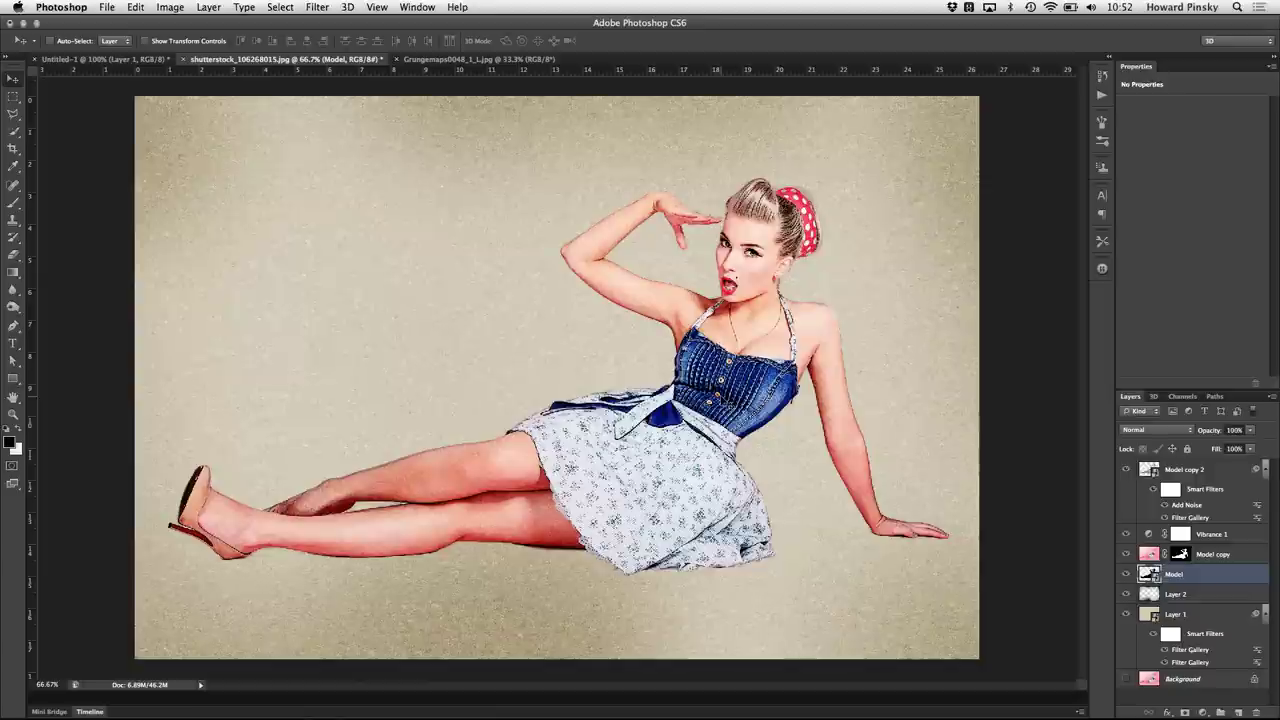
key("ctrl+t")
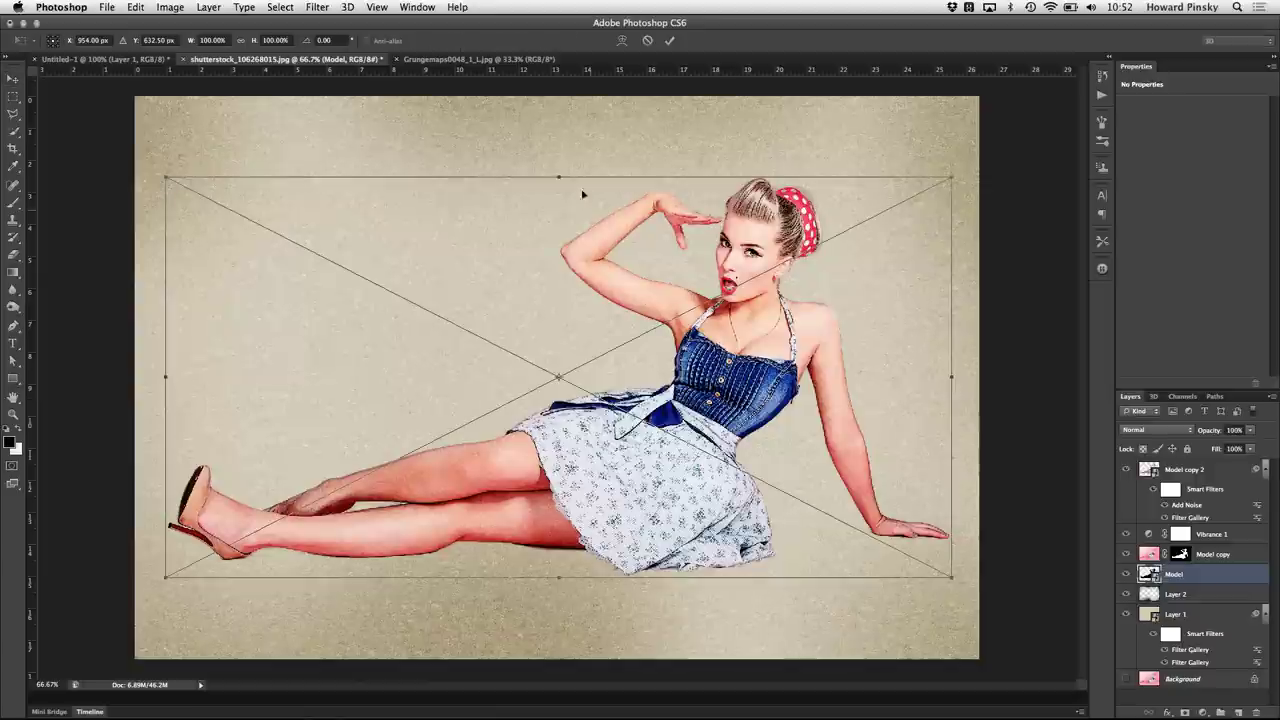
left_click_drag(559, 176, 575, 289)
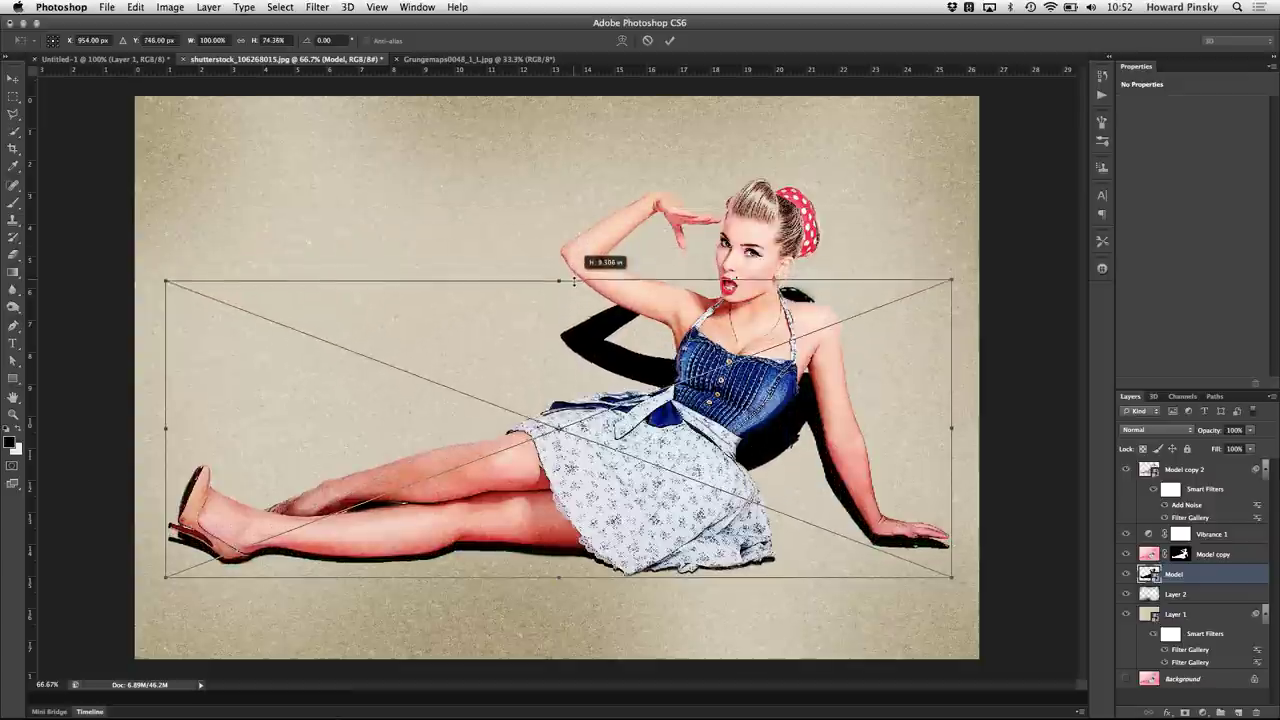
left_click_drag(575, 289, 567, 316)
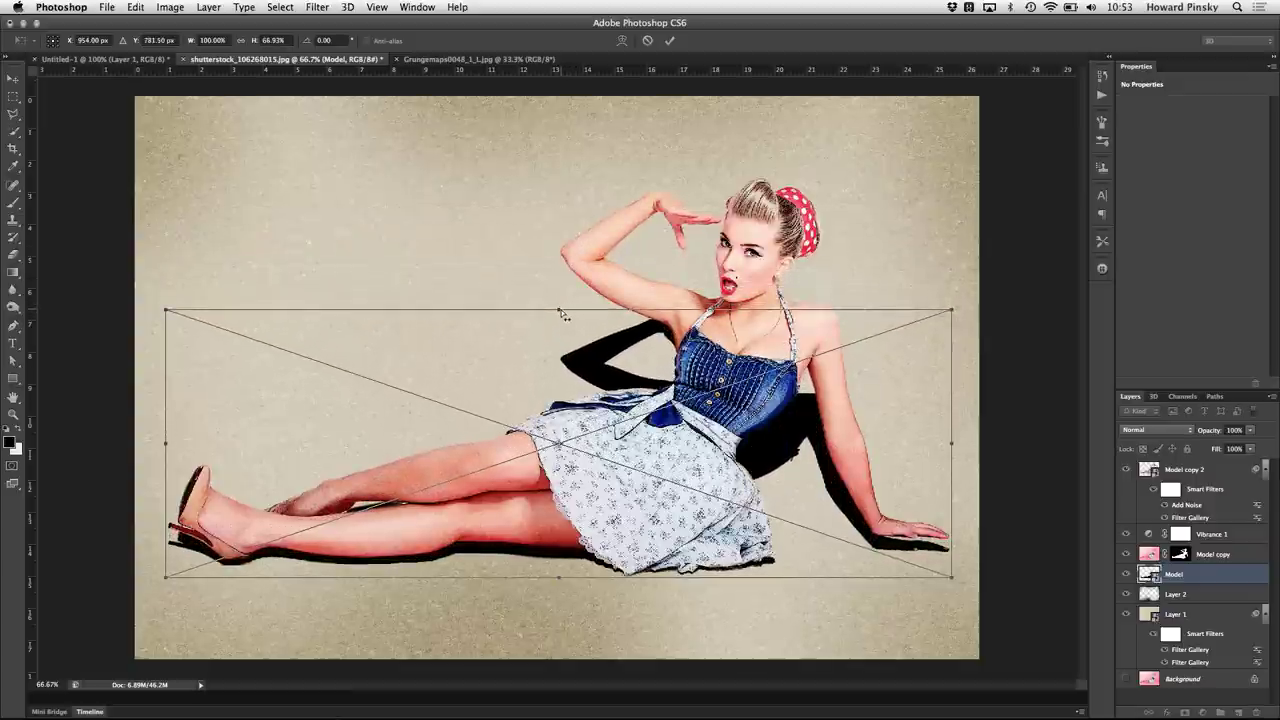
left_click_drag(560, 313, 662, 298)
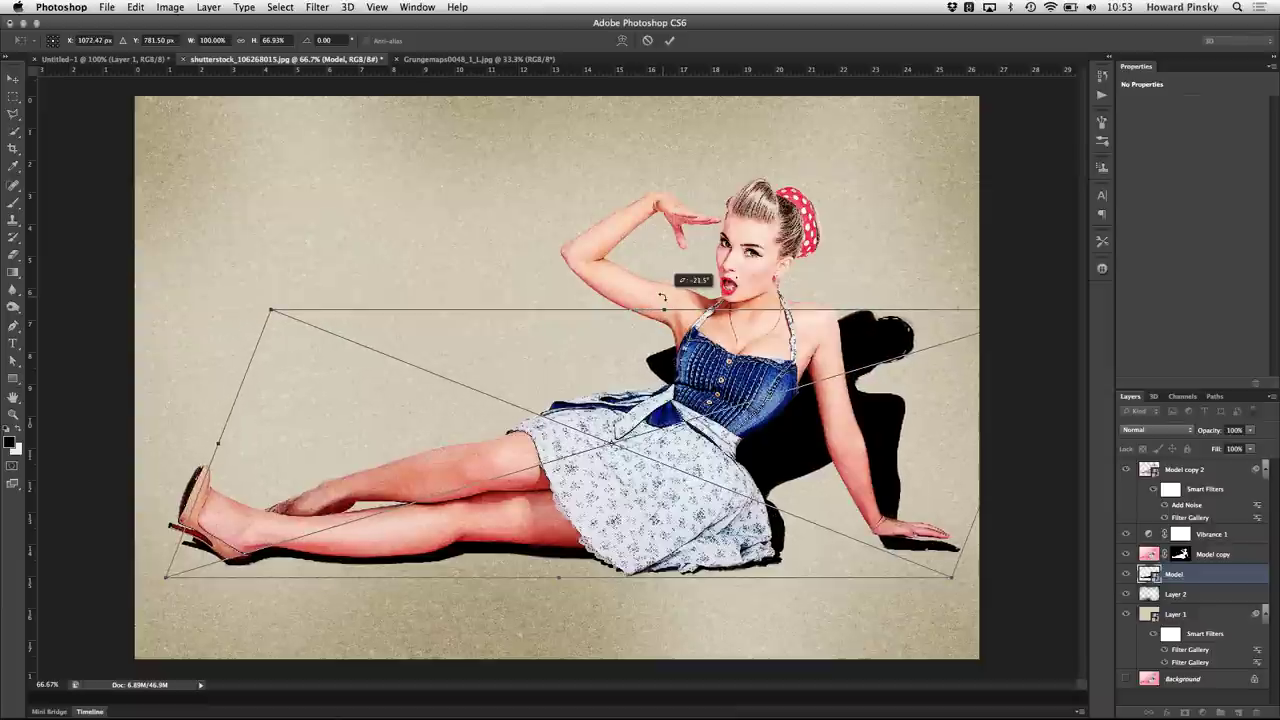
key("Return")
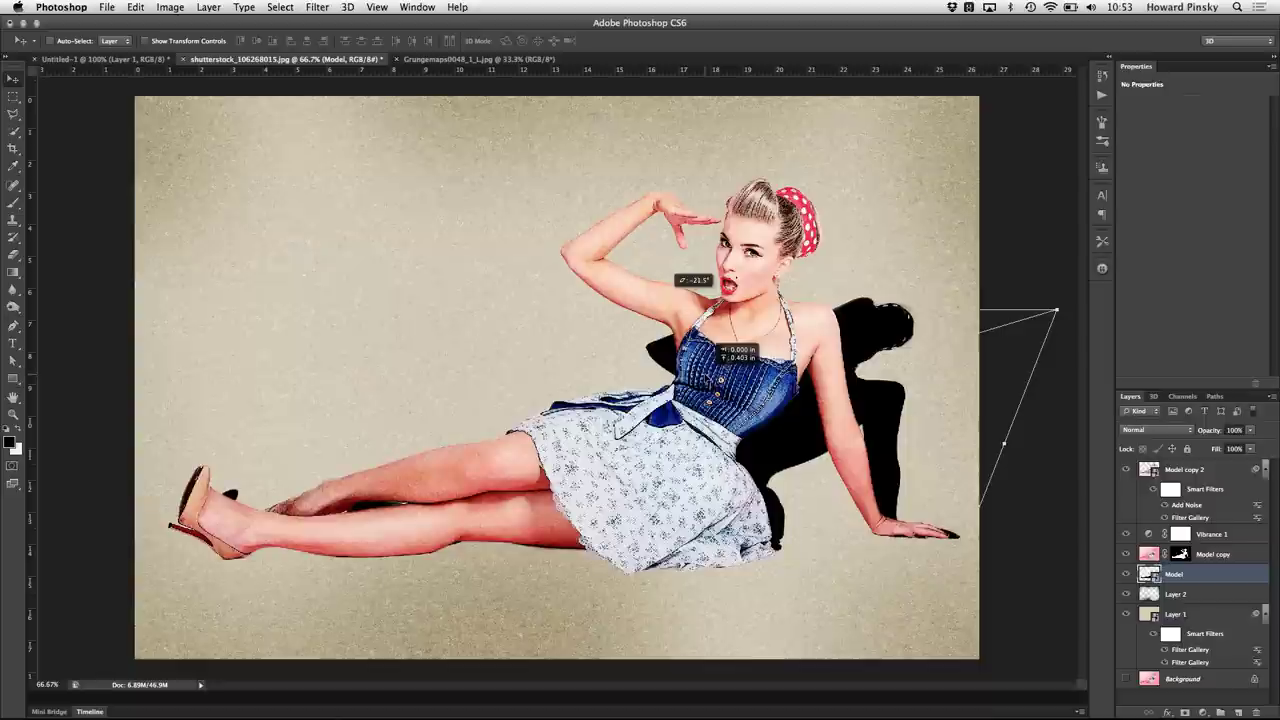
Step: Position the black shadow behind the woman, nudging it slightly left
left_click_drag(718, 354, 706, 378)
key("Left")
key("Left")
key("Left")
key("Left")
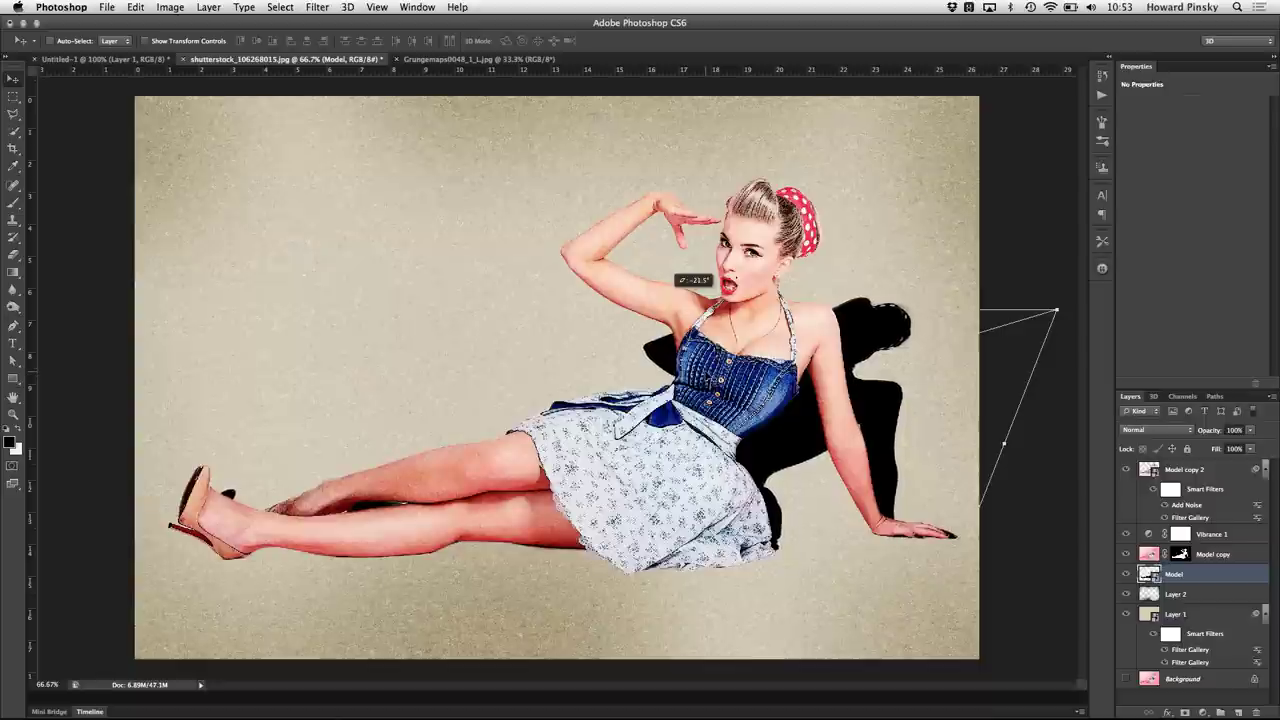
key("Left")
key("Left")
key("Left")
key("Left")
key("Left")
key("Left")
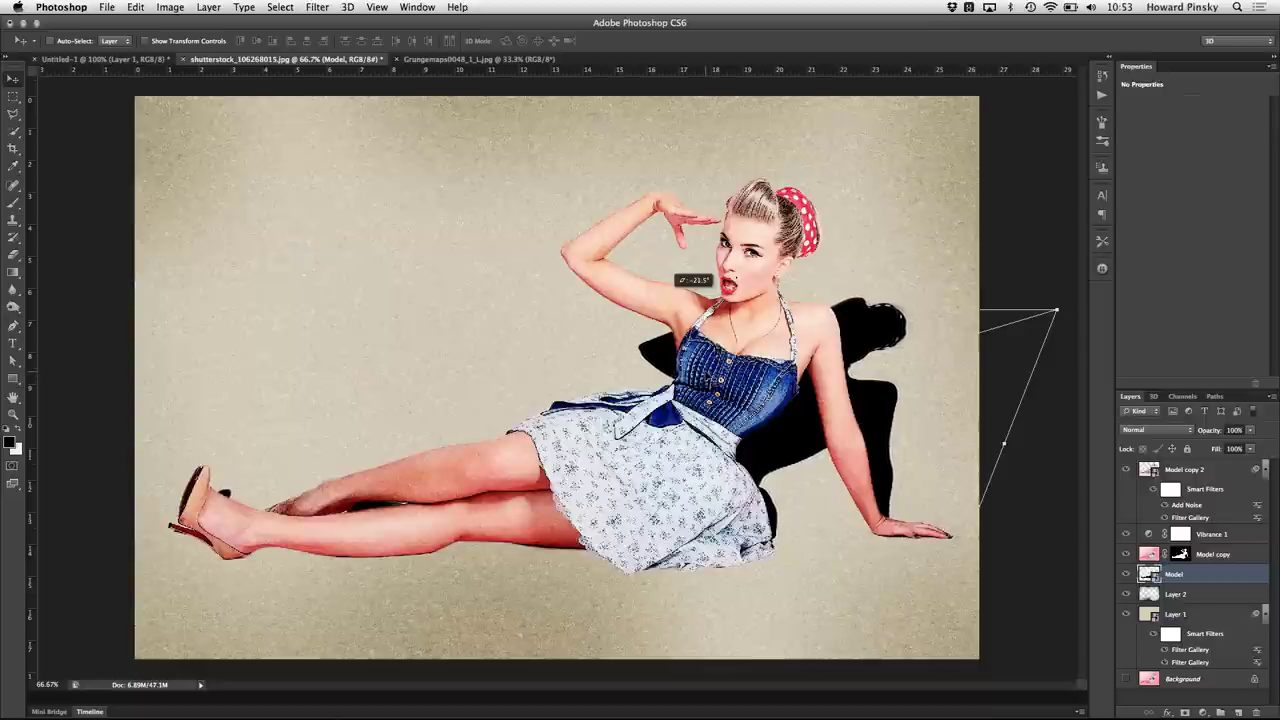
key("Right")
key("Left")
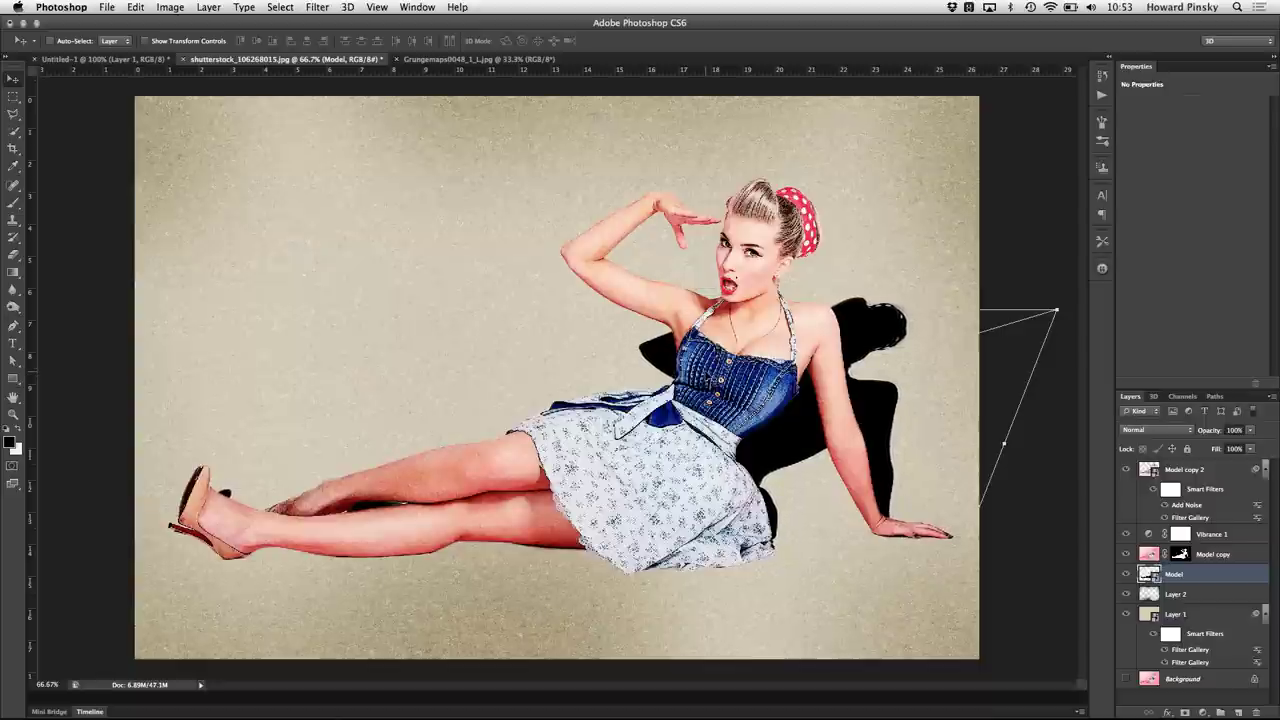
left_click(326, 7)
mouse_move(380, 162)
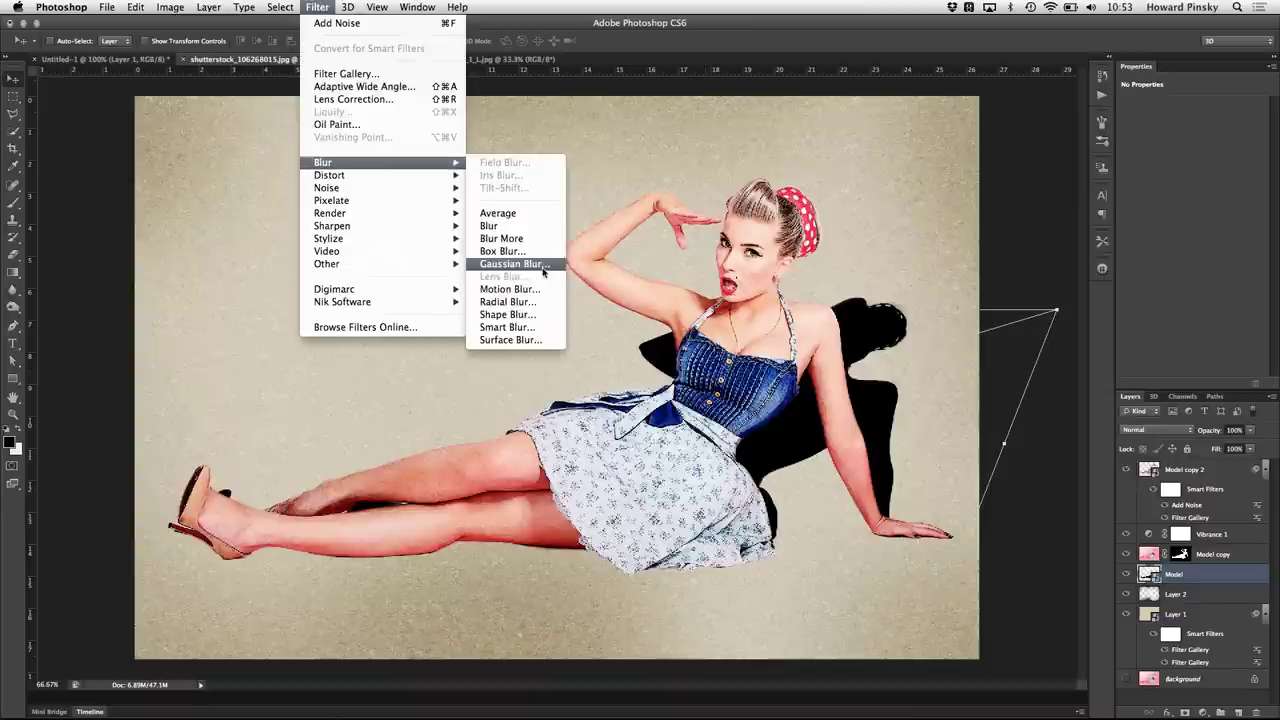
Step: Soften the shadow with a 6.8 px Gaussian Blur and add a layer mask to the Model layer
left_click(541, 266)
left_click_drag(677, 150, 588, 157)
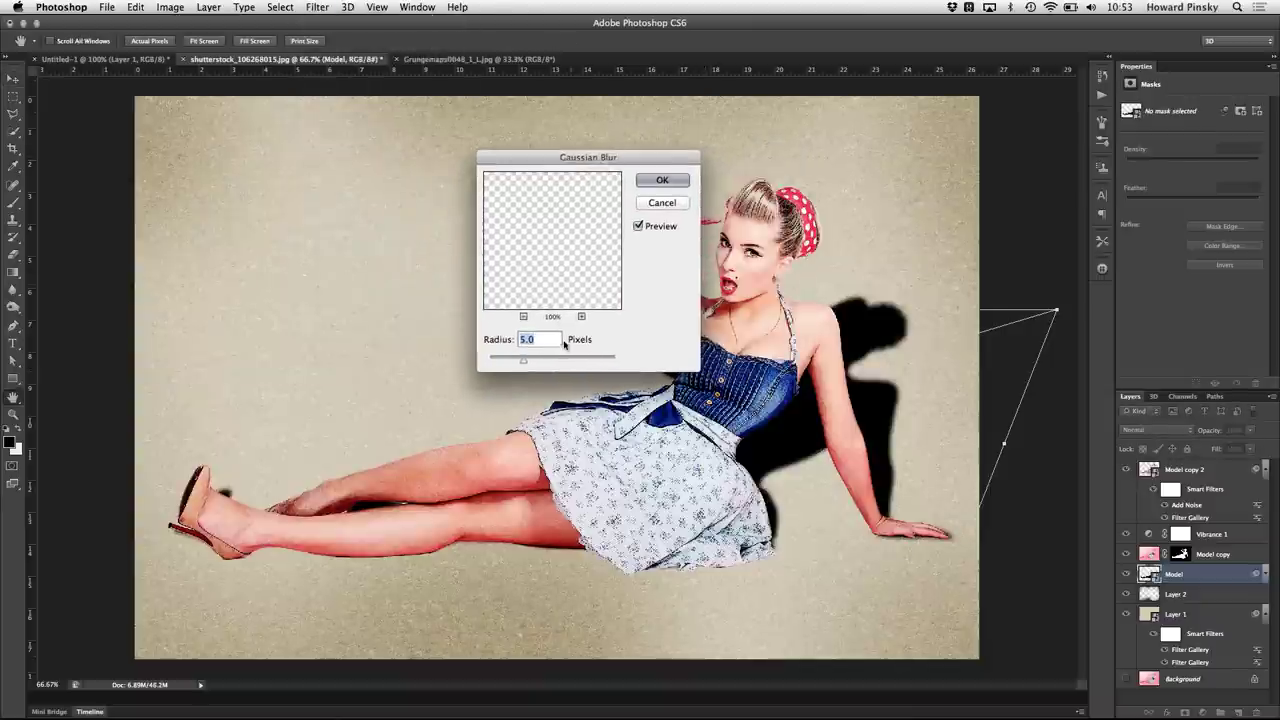
left_click_drag(523, 360, 526, 361)
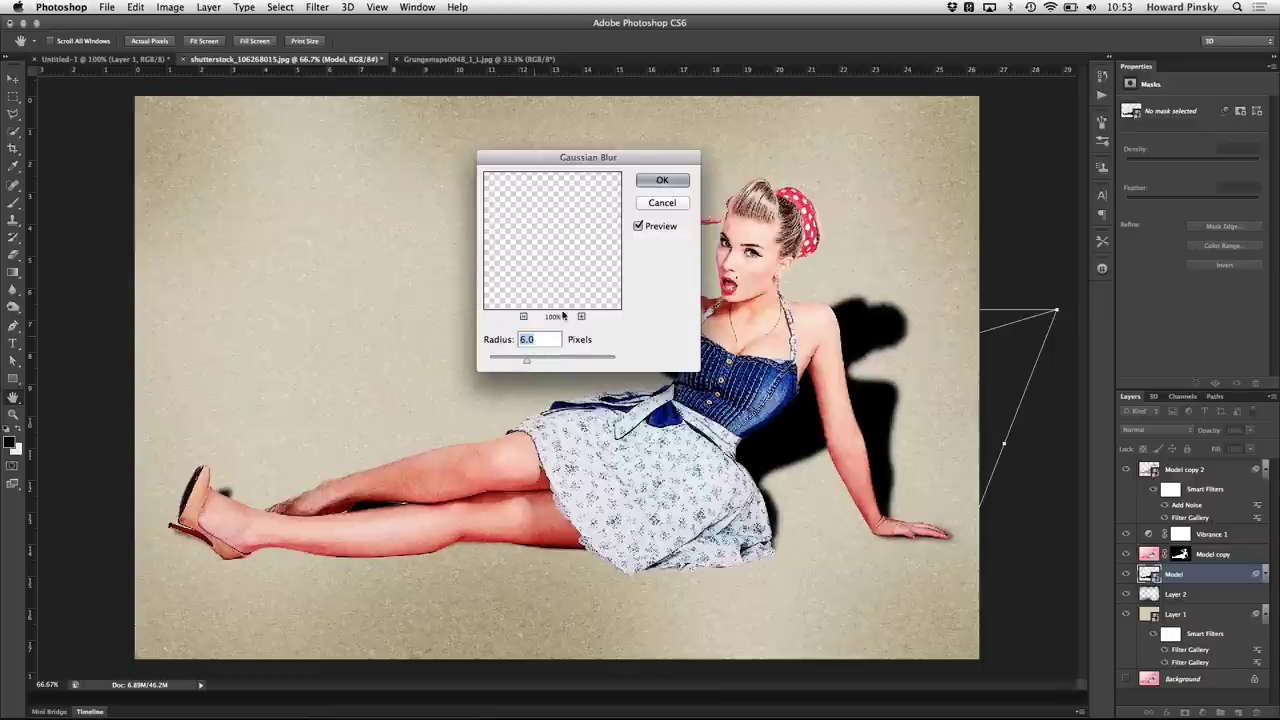
left_click(664, 180)
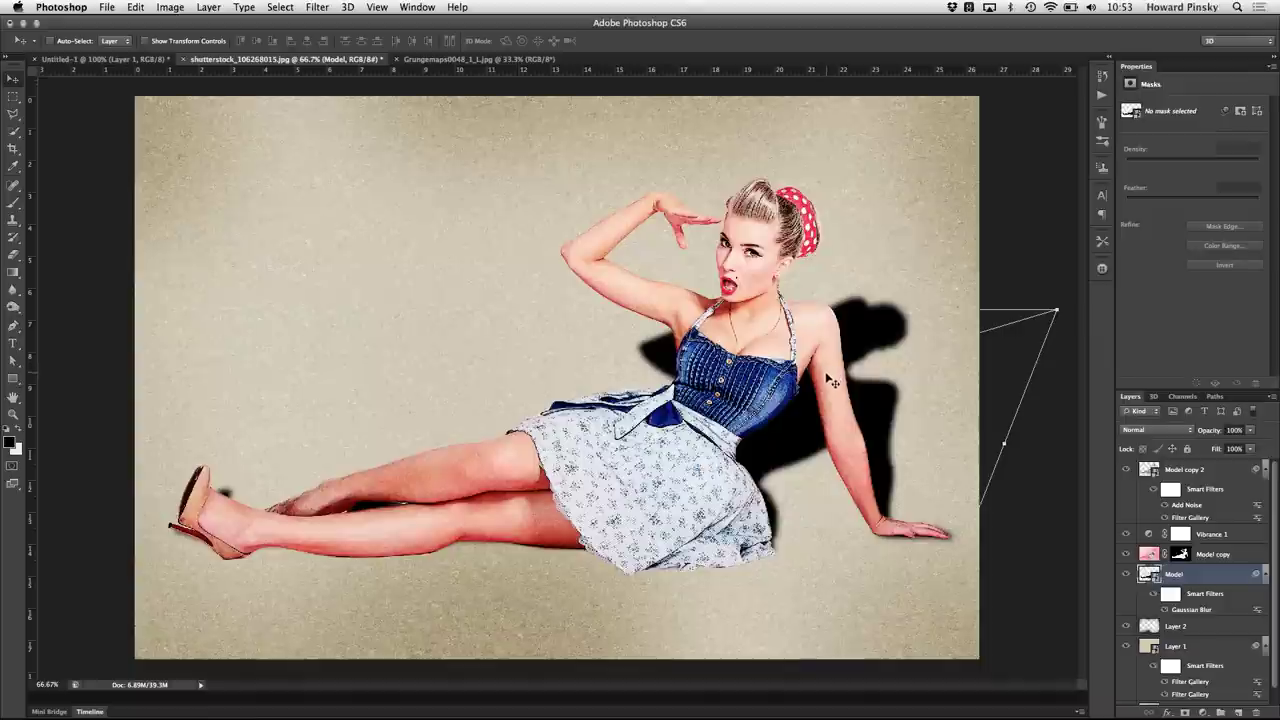
left_click(1184, 711)
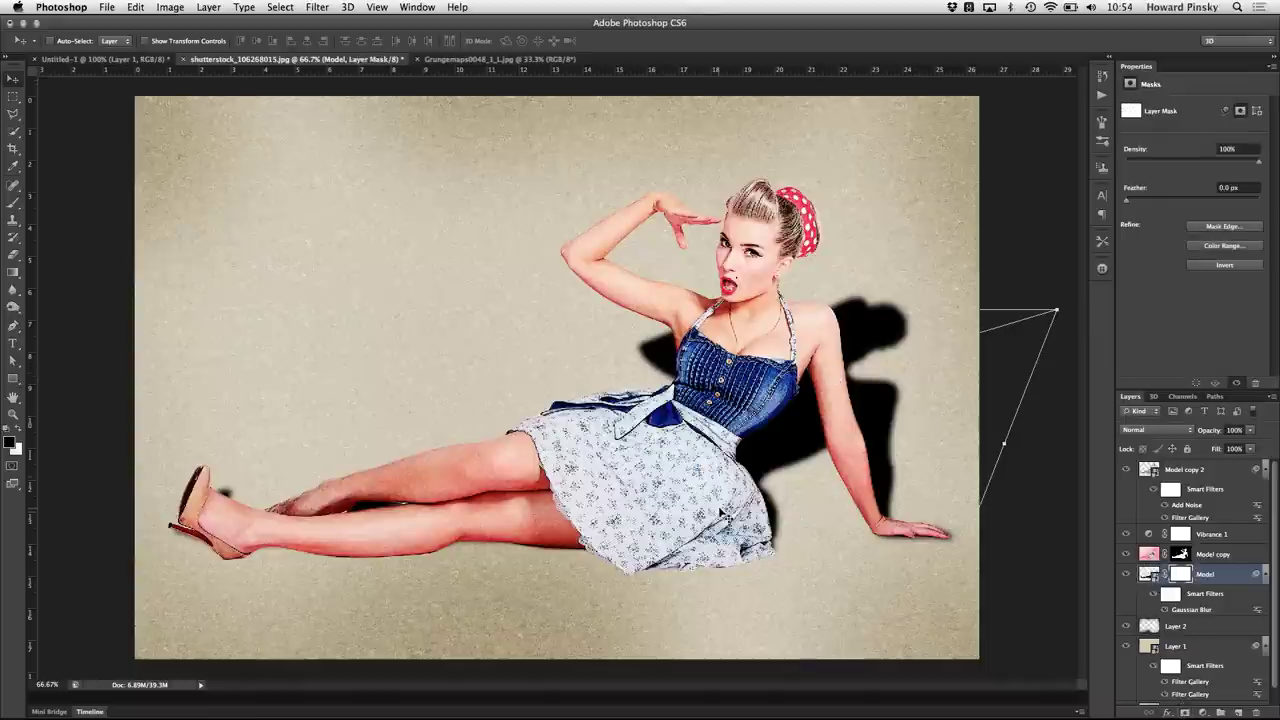
Step: Fade the shadow's upper part with a black-to-white gradient mask and lower its opacity to 20%
key("g")
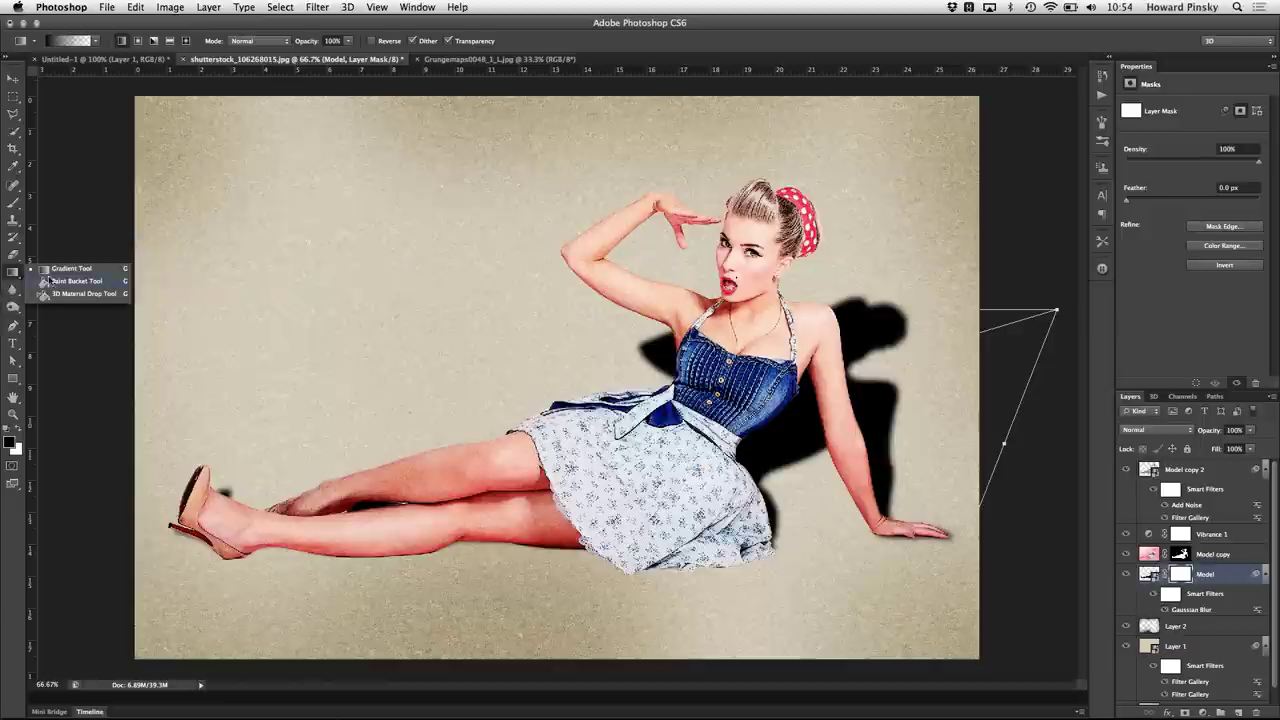
left_click_drag(13, 271, 56, 279)
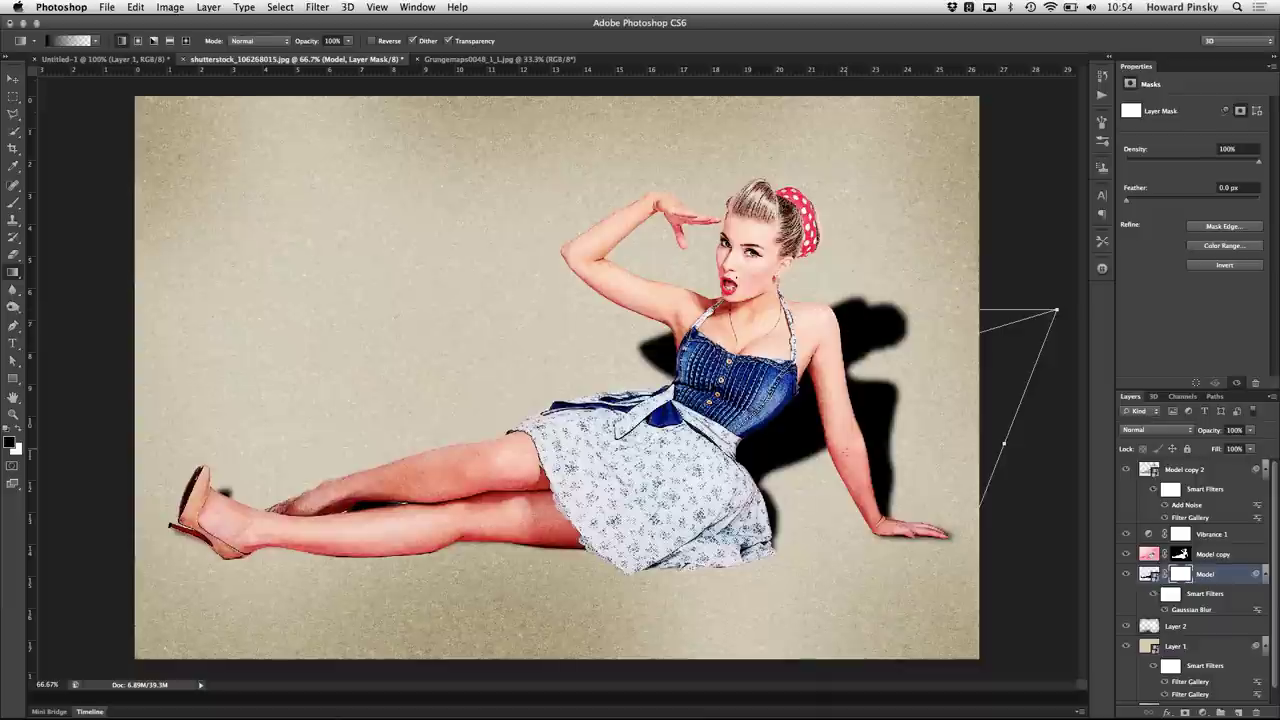
left_click_drag(848, 325, 848, 470)
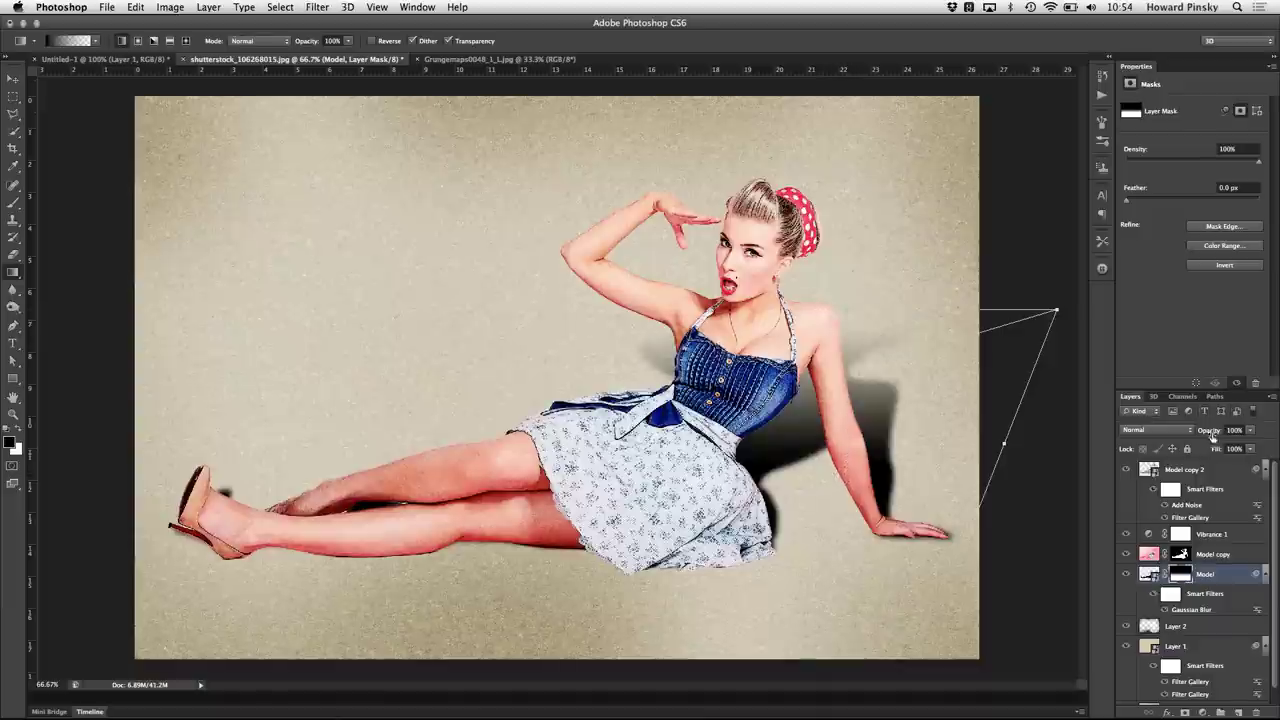
left_click_drag(1208, 432, 1209, 438)
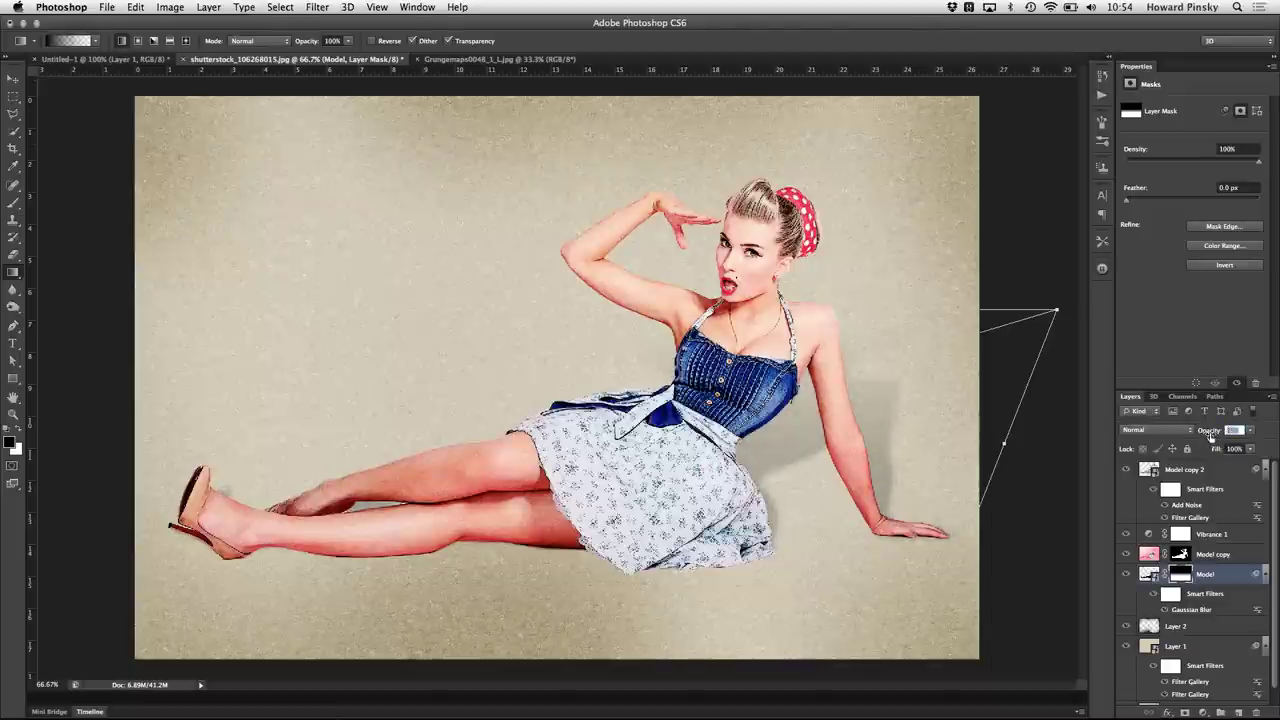
Step: Inspect the shadow edges at 100% zoom, then select the Model copy 2 layer
key("ctrl+1")
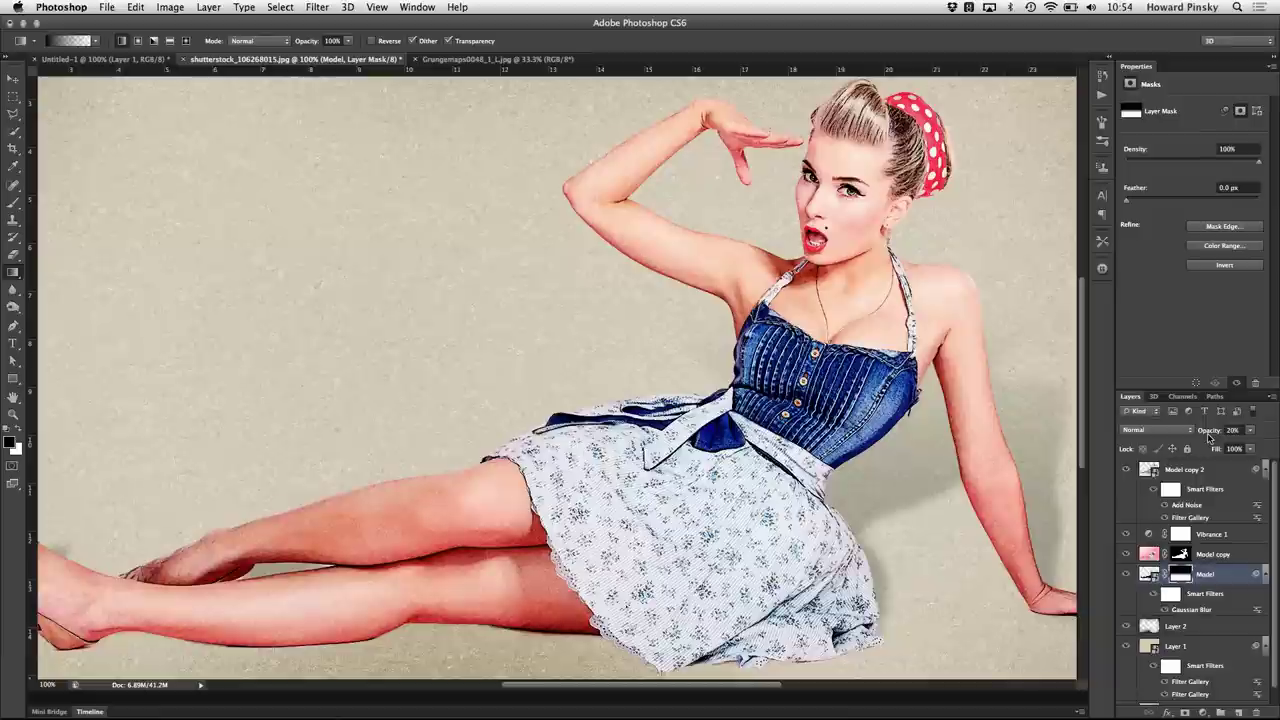
left_click_drag(1020, 443, 931, 437)
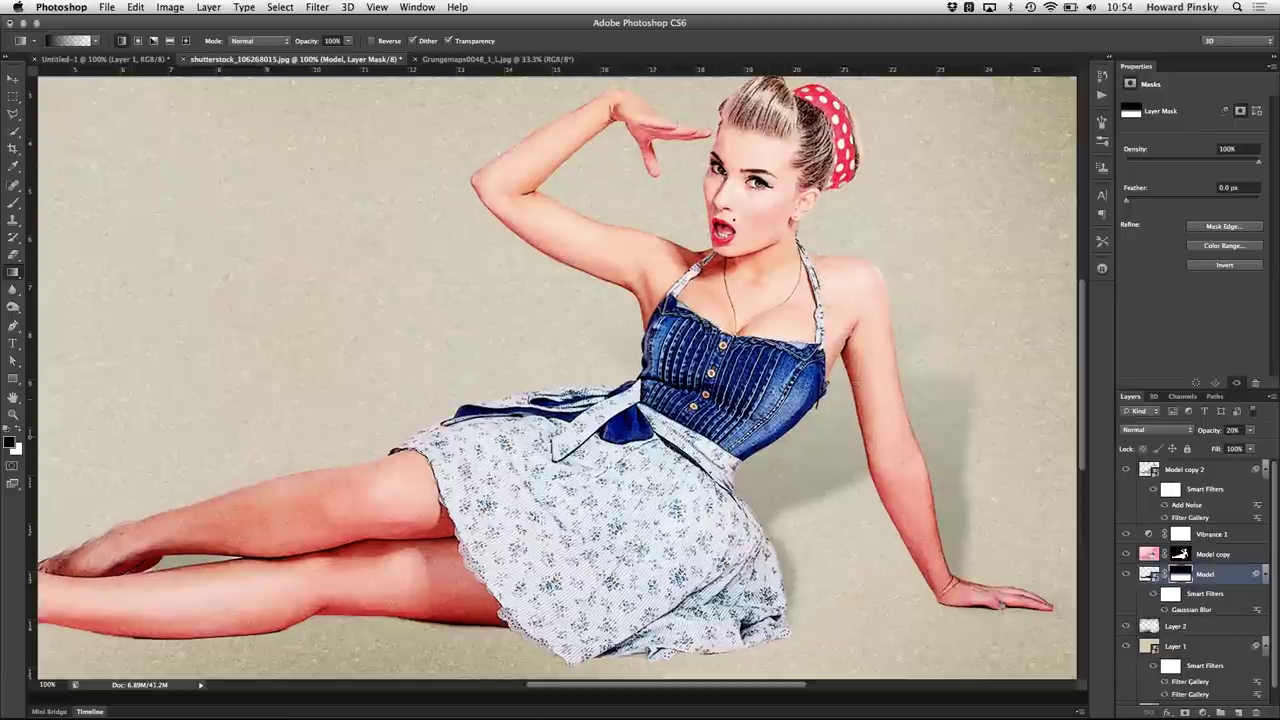
left_click(551, 246, "alt")
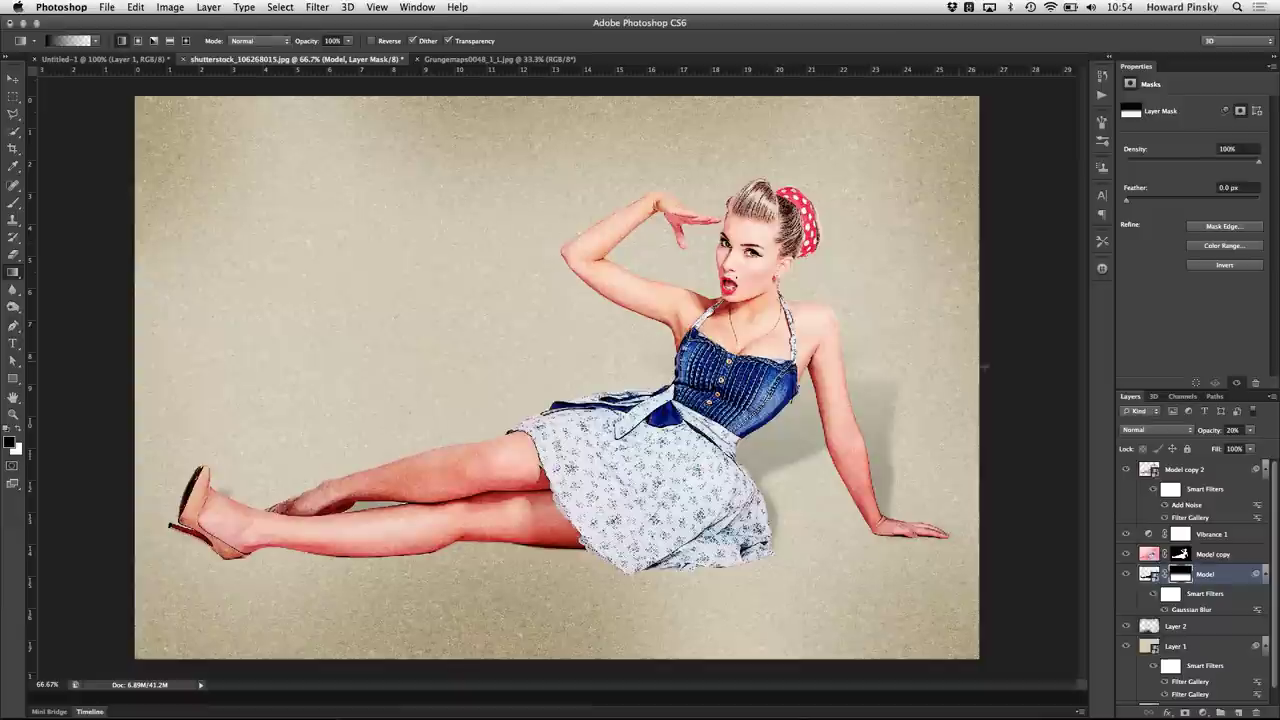
left_click(1215, 470)
Step: Set up the Type tool with 72 pt size and a dark blue-grey colour
key("v")
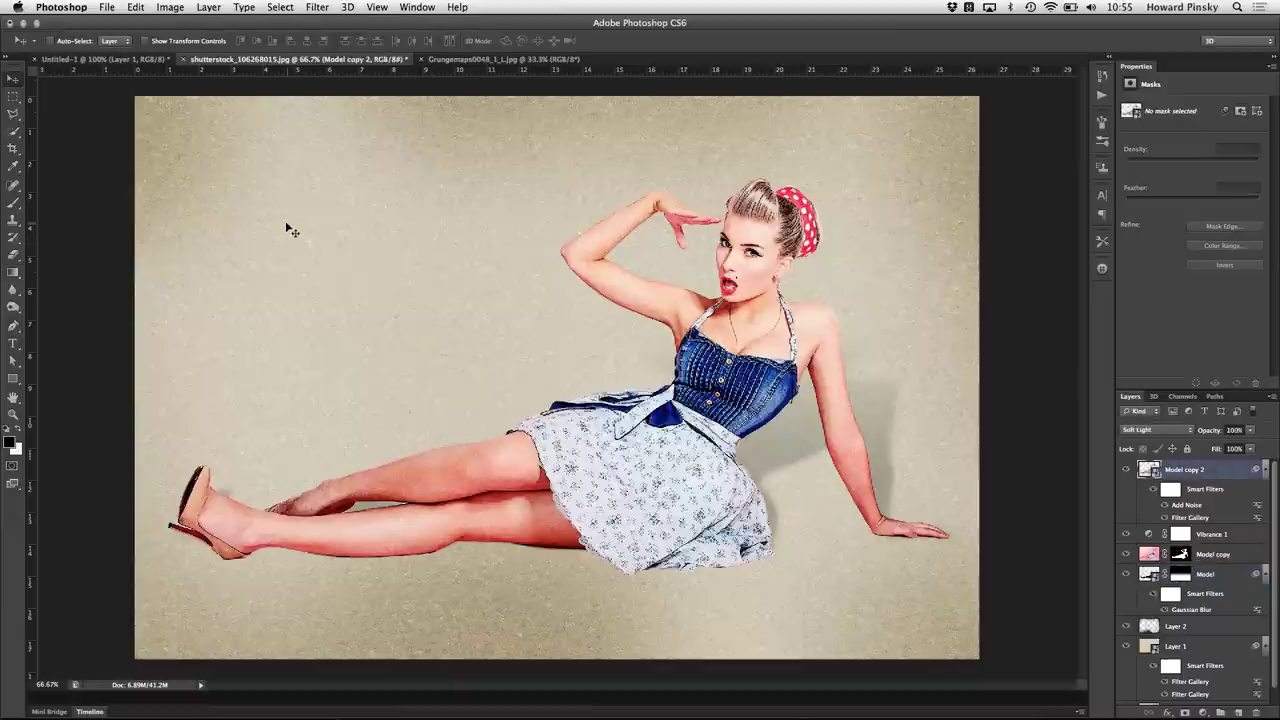
key("t")
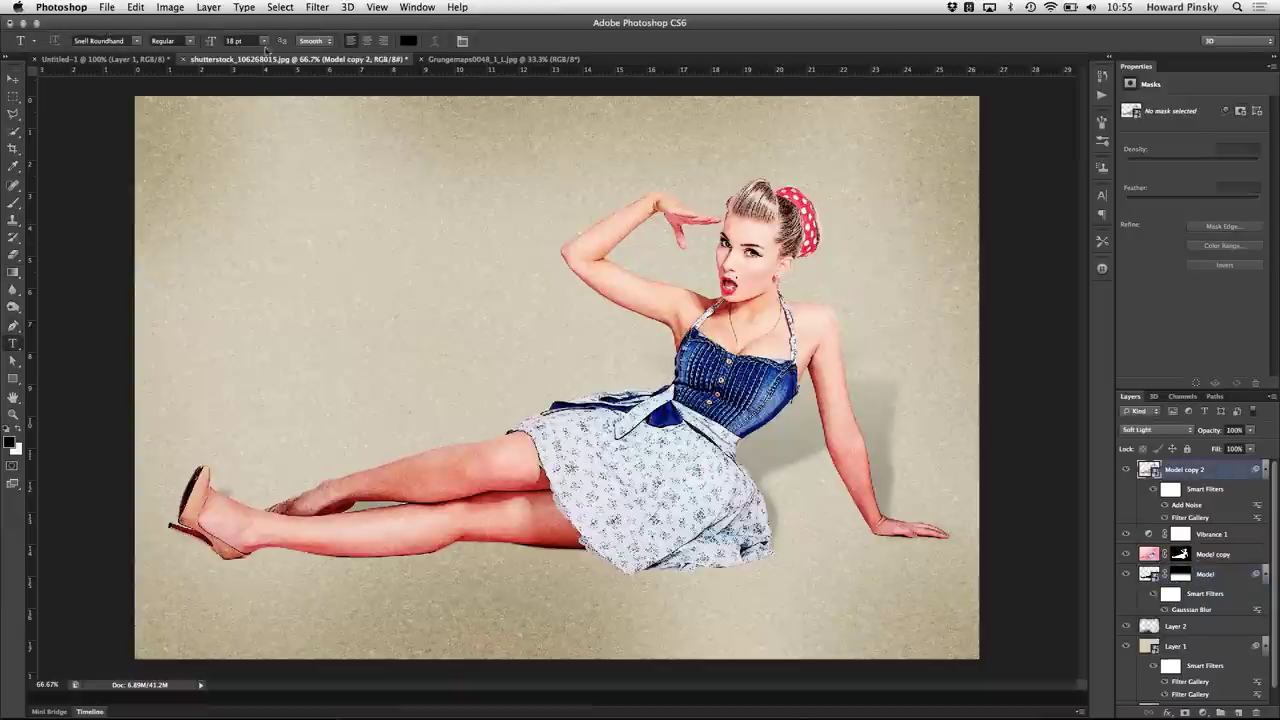
left_click(263, 41)
left_click(245, 192)
left_click(408, 40)
left_click_drag(726, 264, 726, 280)
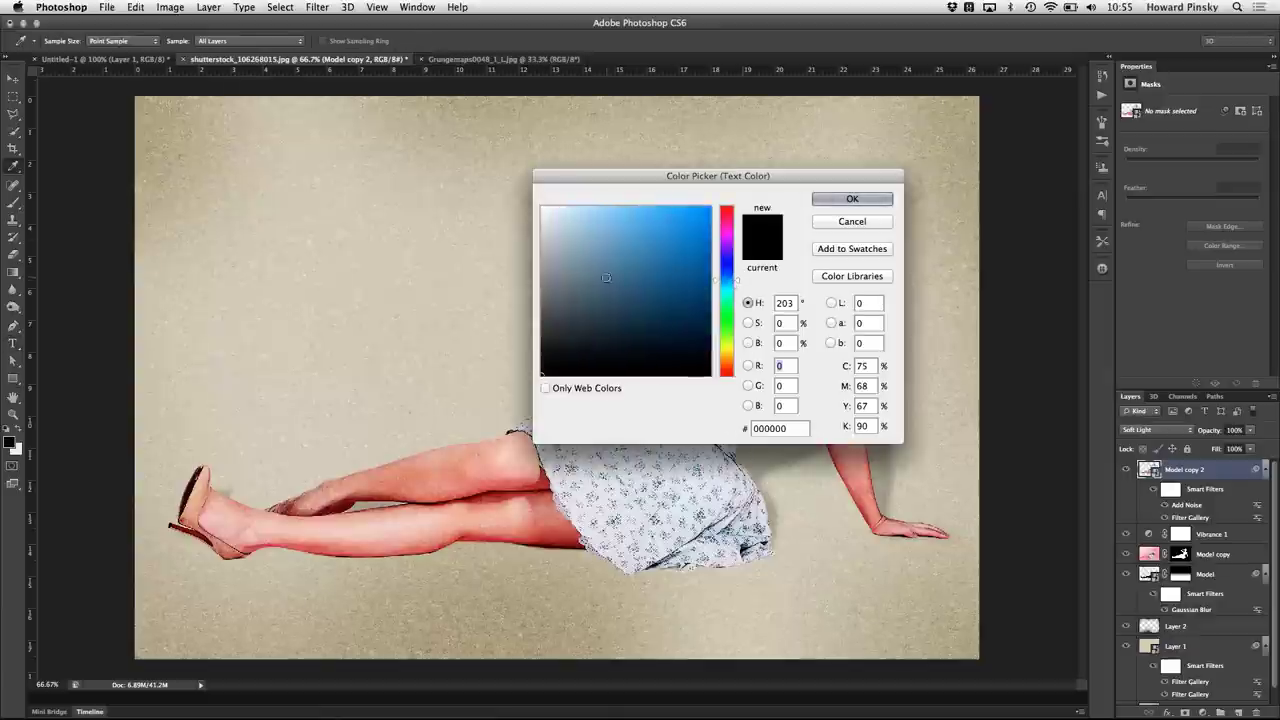
mouse_move(605, 277)
left_mouse_down()
mouse_move(594, 257)
mouse_move(600, 291)
left_mouse_up()
key("Return")
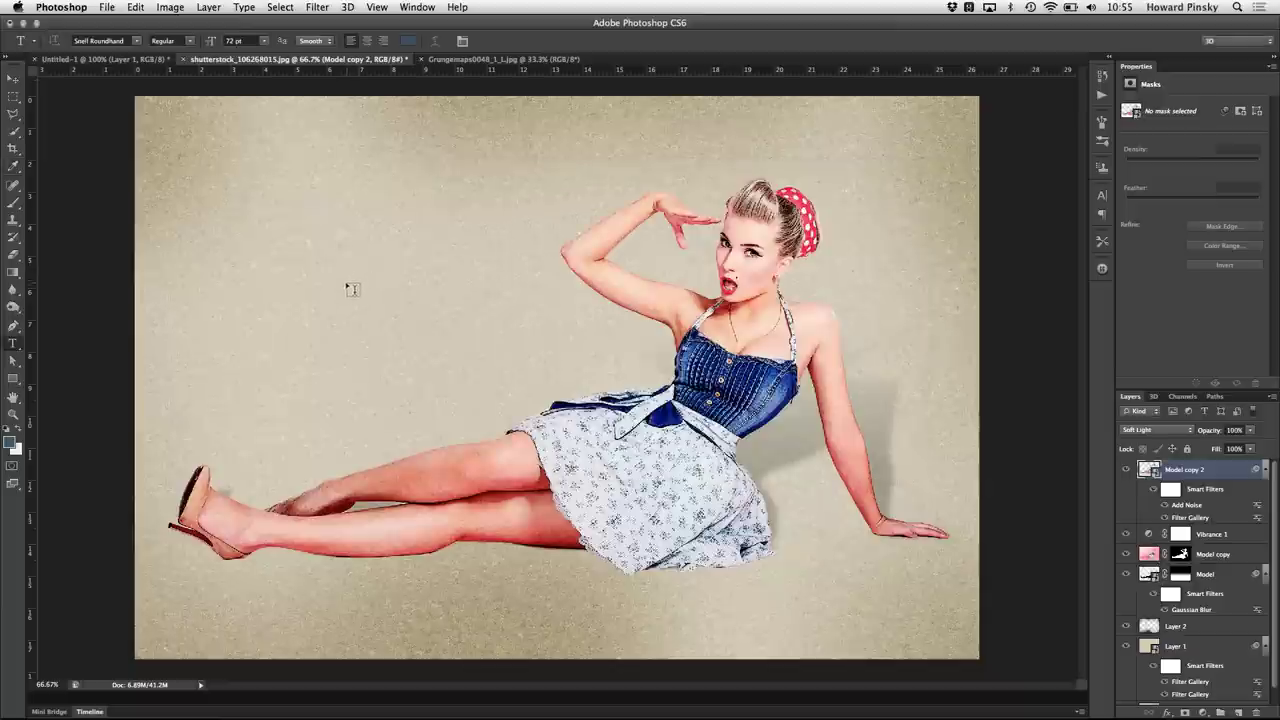
Step: Add 'Yes, sir!' text left of the woman and enlarge it about 284%
left_click(328, 296)
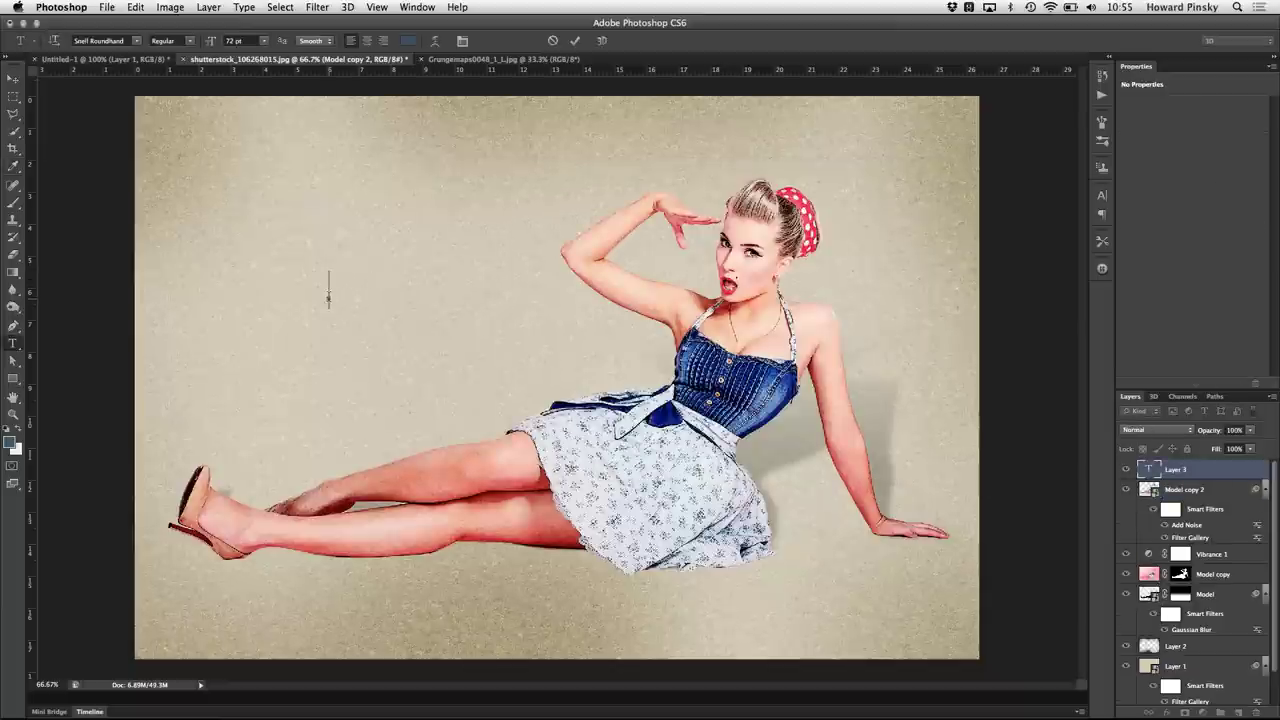
type("Yes, si")
type("r!")
key("super+Return")
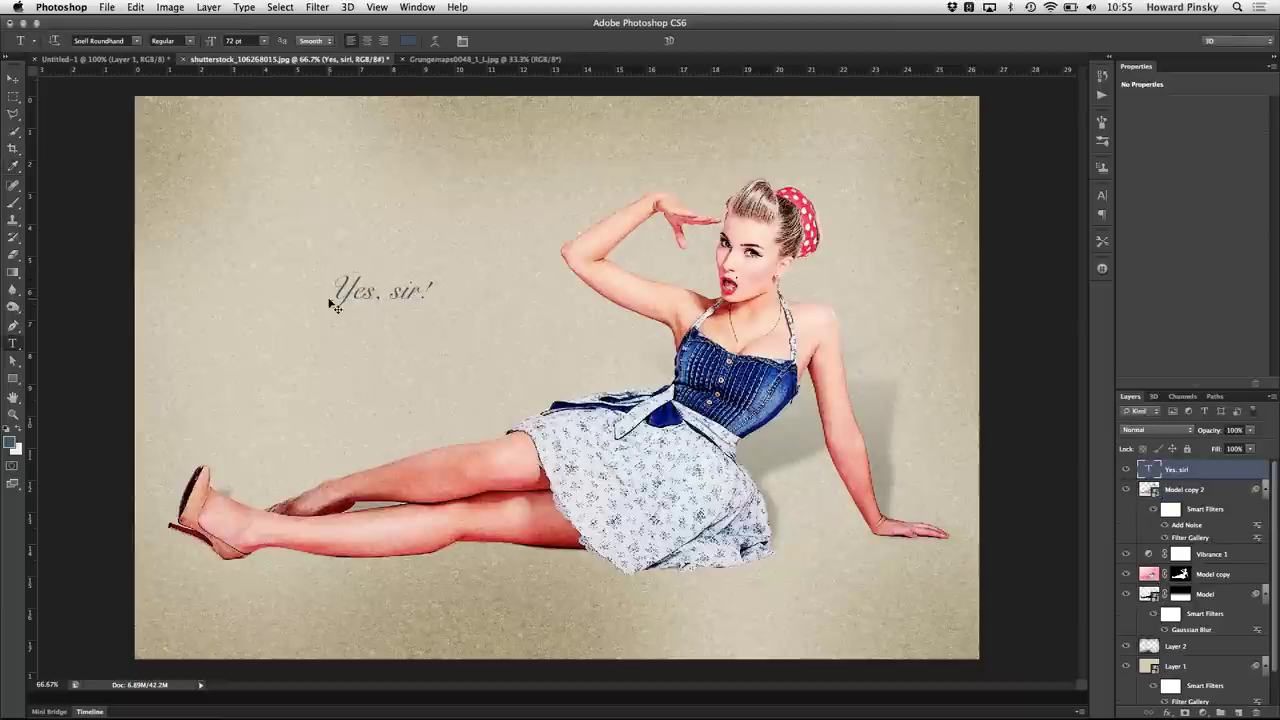
key("super+t")
left_click_drag(439, 313, 551, 355)
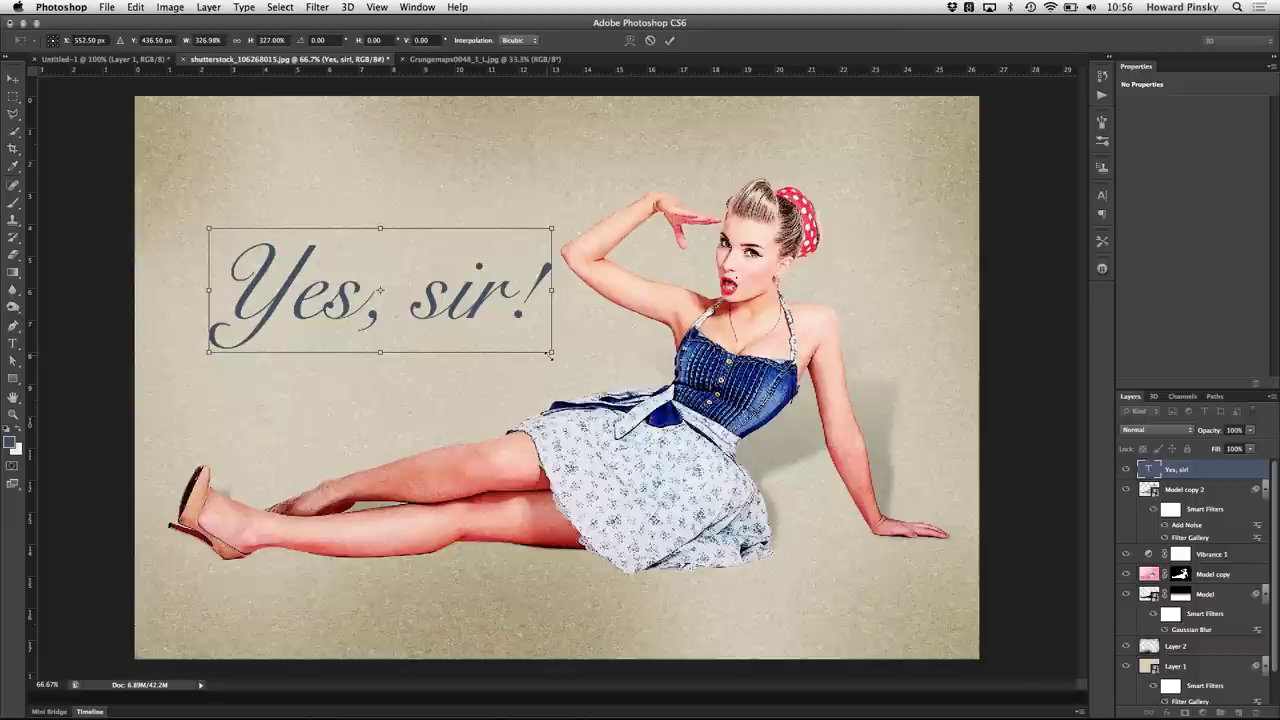
key("Return")
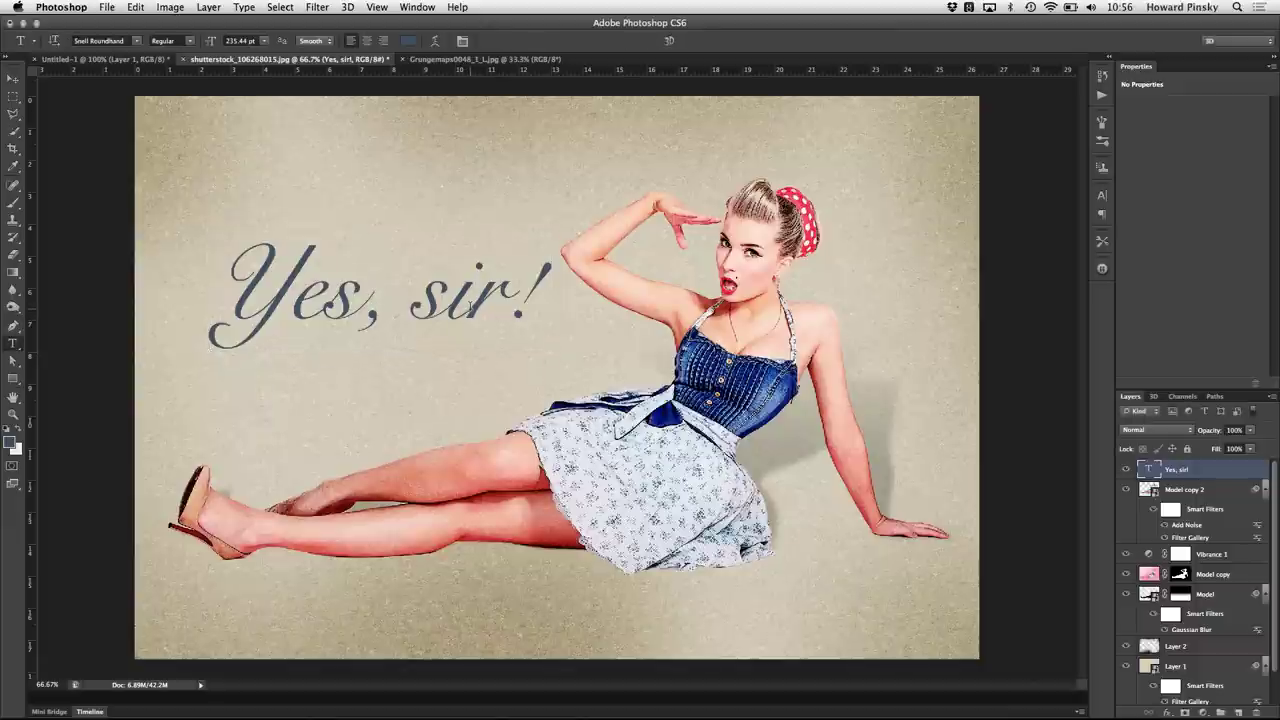
Step: Move the 'Yes, sir!' text slightly lower and view it at actual size
key("v")
left_click_drag(471, 306, 484, 347)
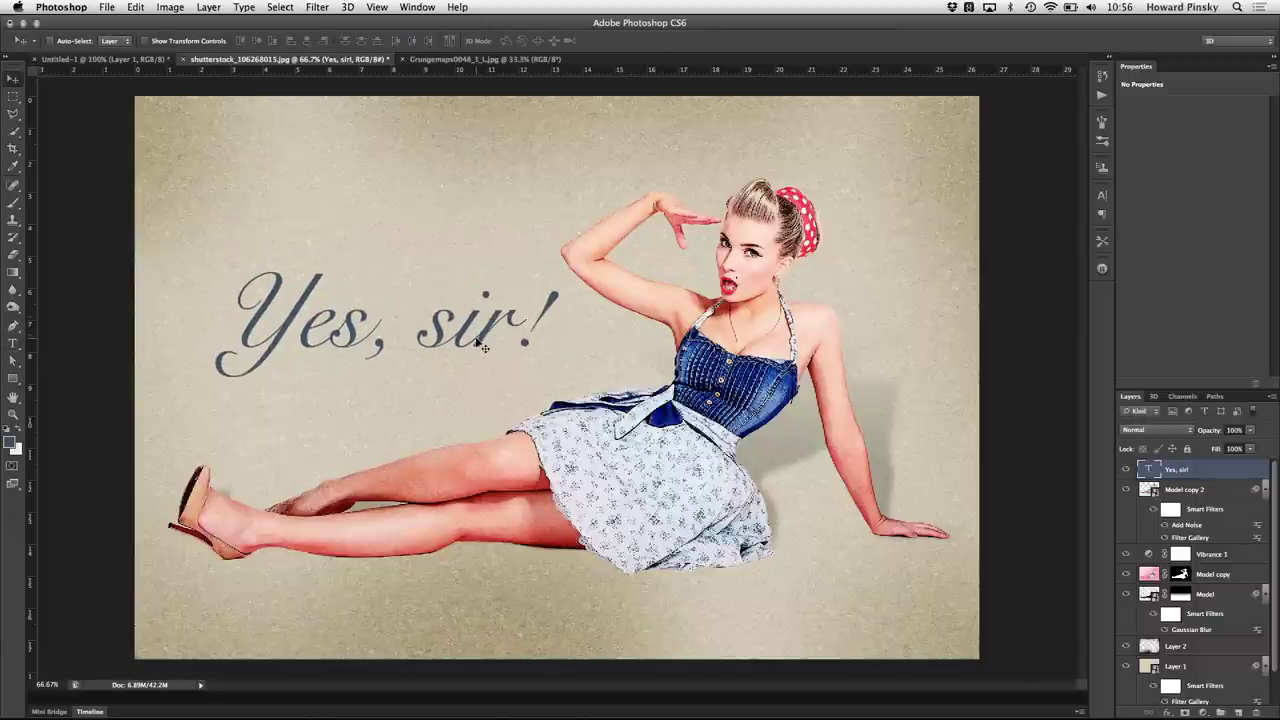
key("ctrl+plus")
left_click_drag(480, 343, 532, 308)
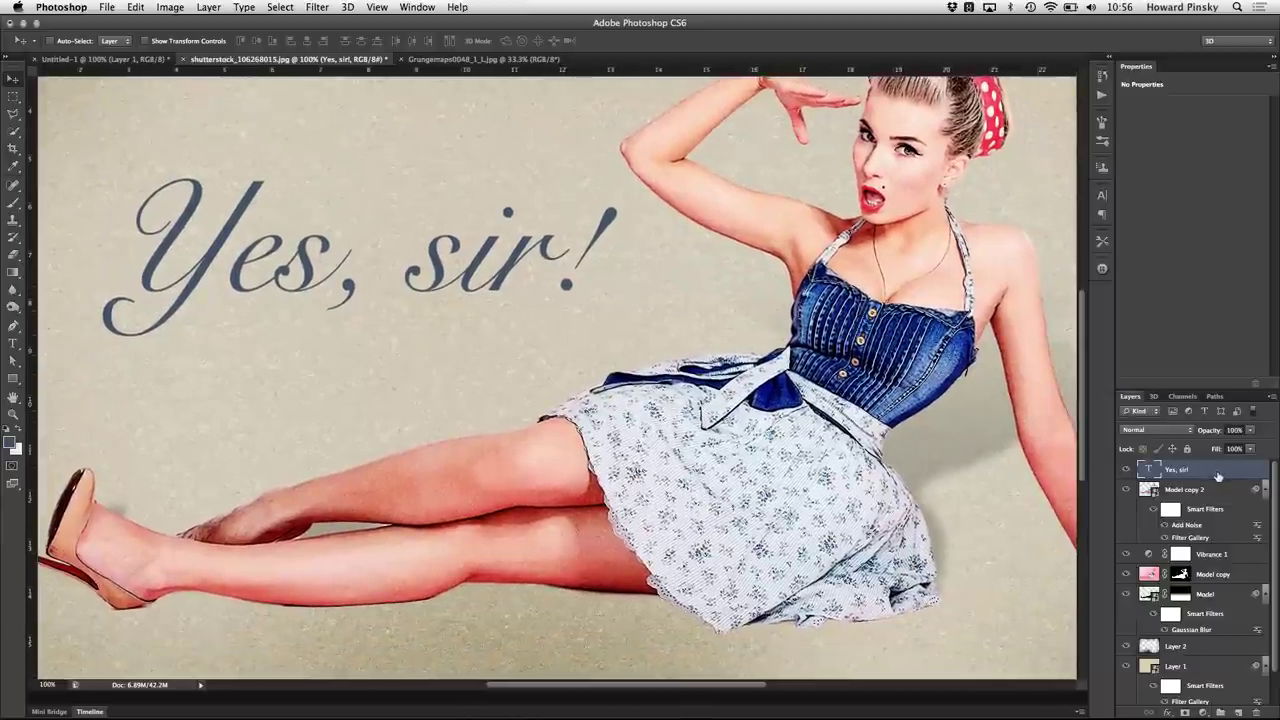
Step: Split the text's Underlying Layer white slider so paper shows through, then show the Grungemaps document
double_click(1218, 476)
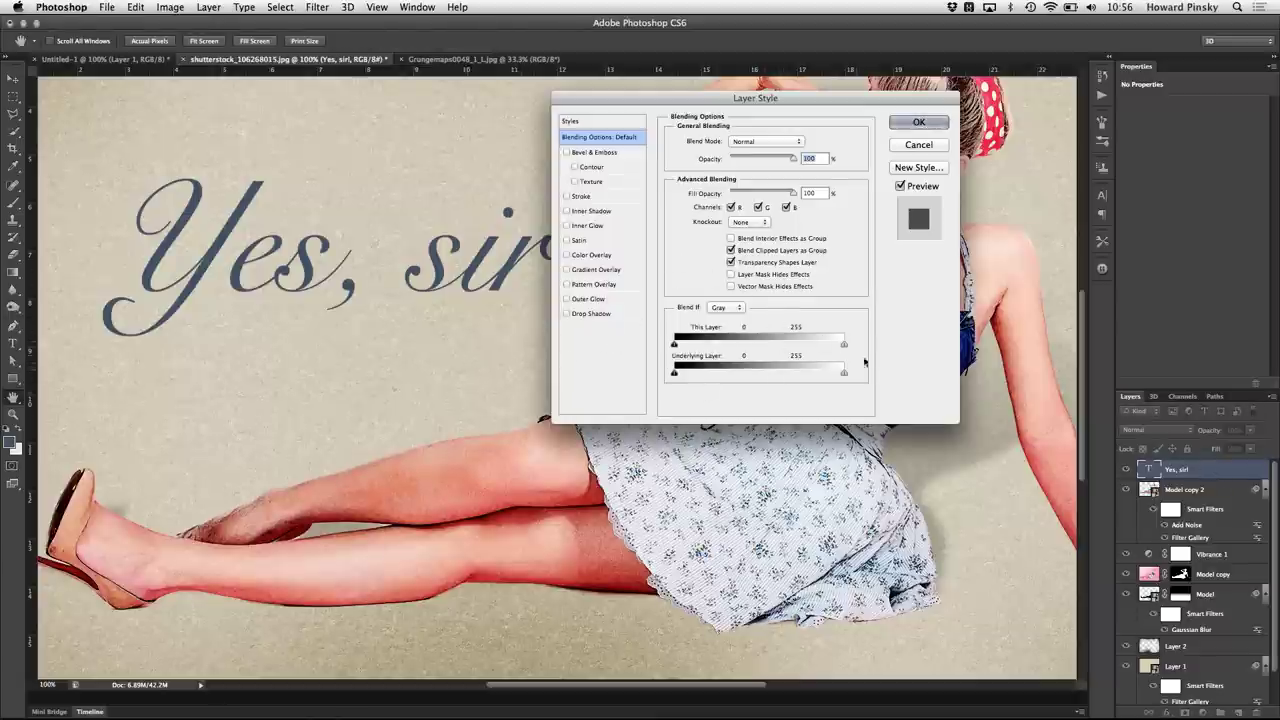
key("alt")
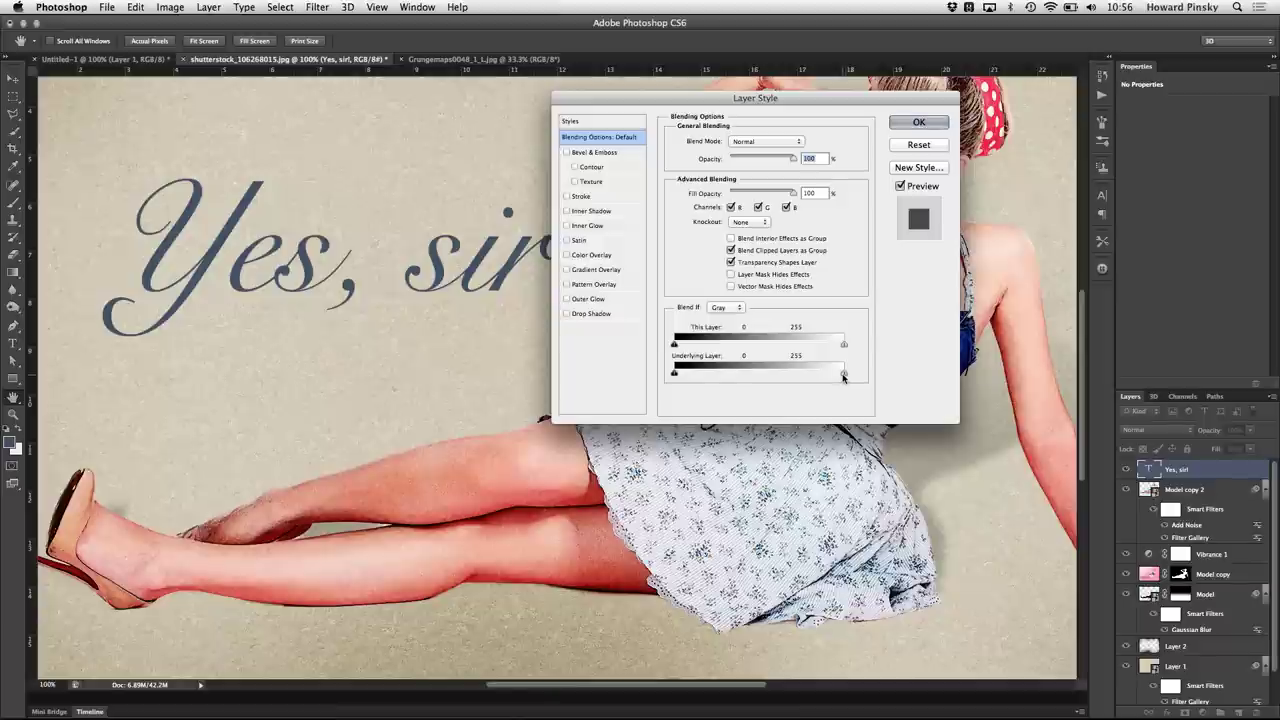
mouse_move(843, 376)
left_mouse_down()
mouse_move(737, 376)
mouse_move(828, 374)
mouse_move(806, 373)
left_mouse_up()
left_click(941, 130)
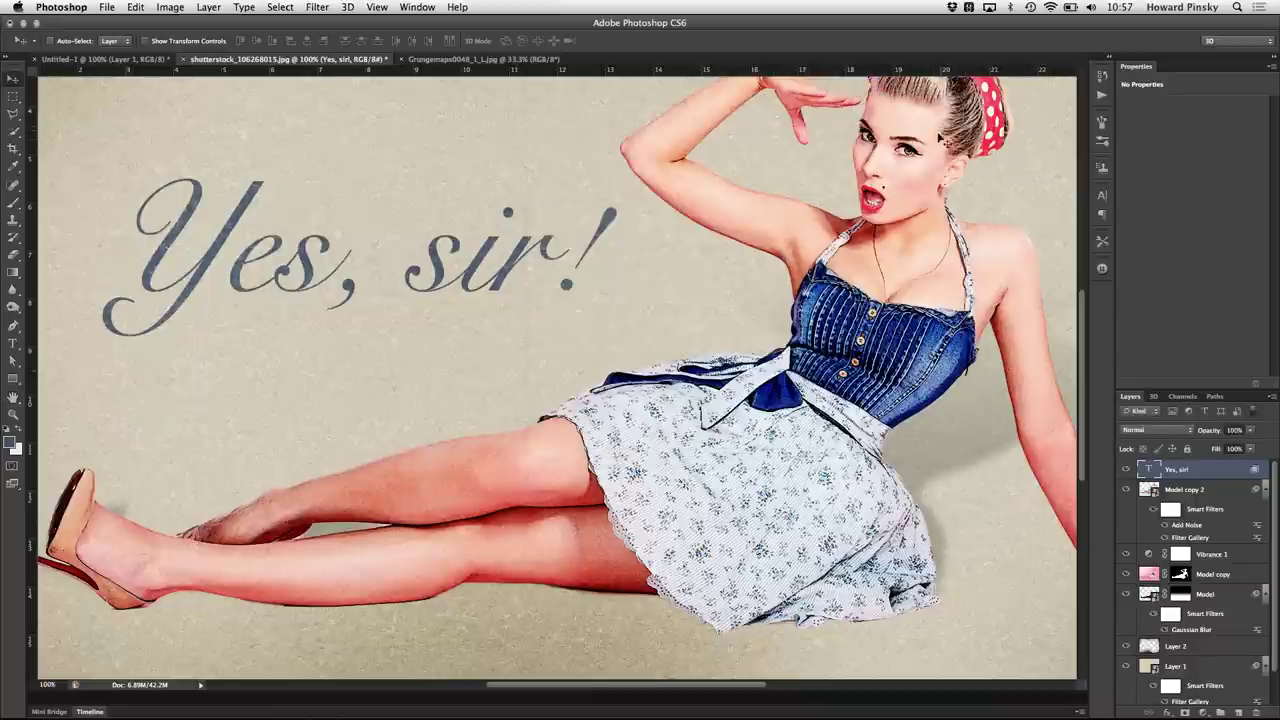
key("ctrl+0")
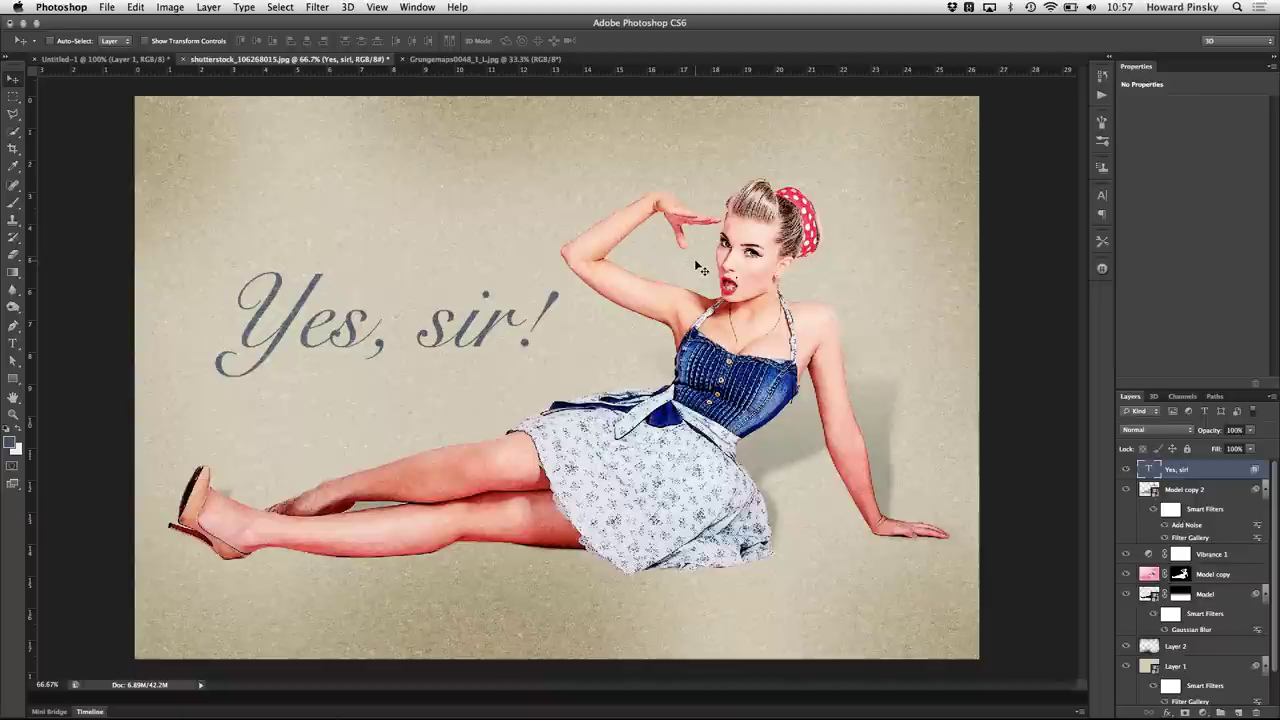
left_click(490, 61)
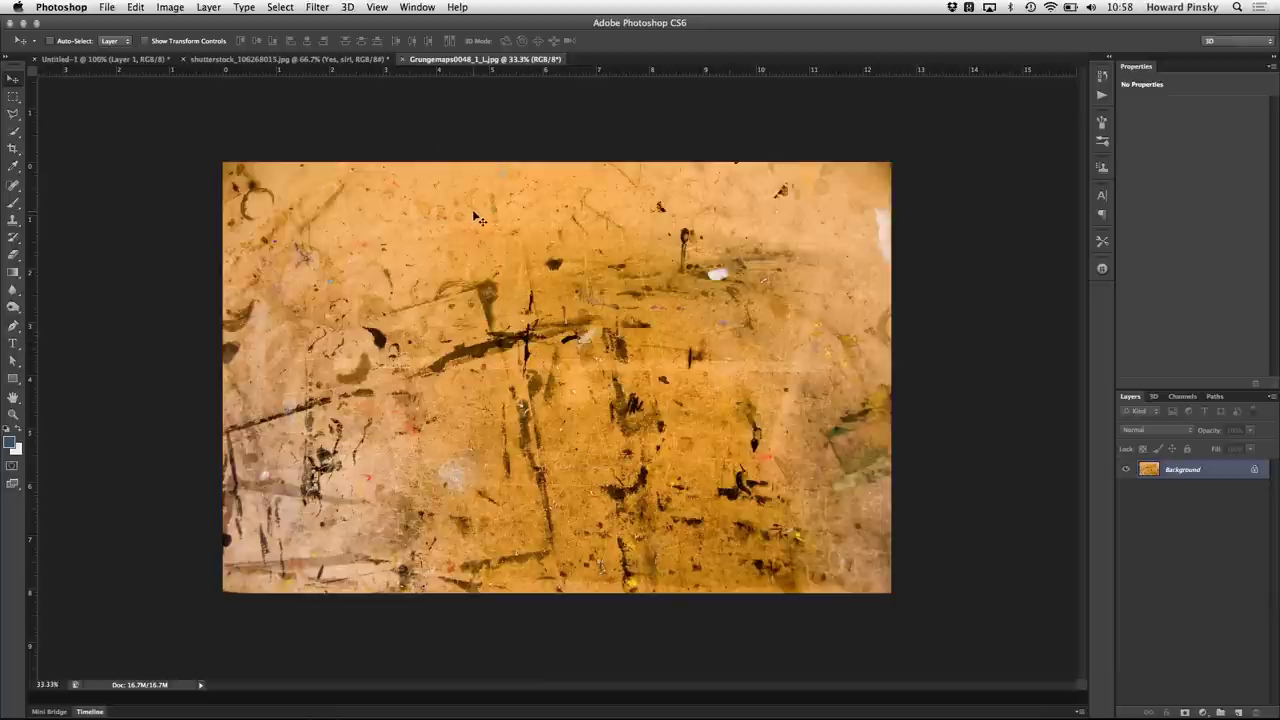
Step: Bring the grunge texture into the poster and split its This Layer blend slider
left_click(337, 62)
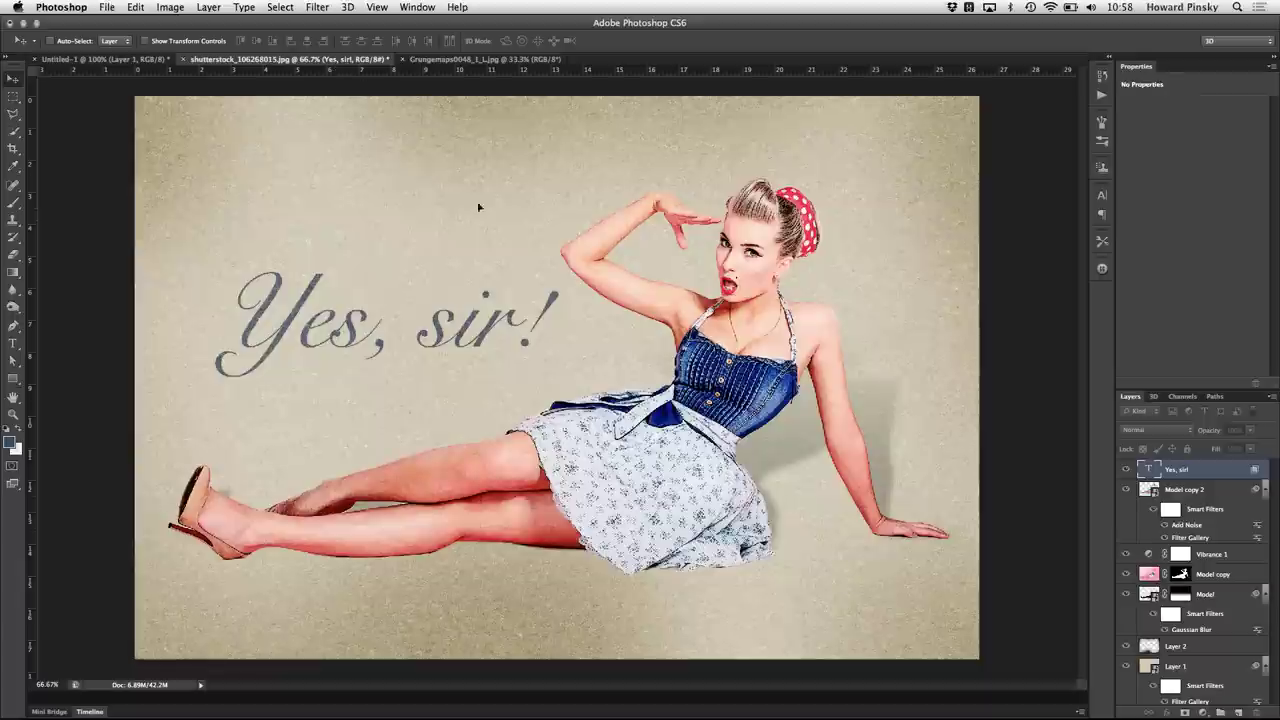
left_click_drag(491, 237, 491, 238)
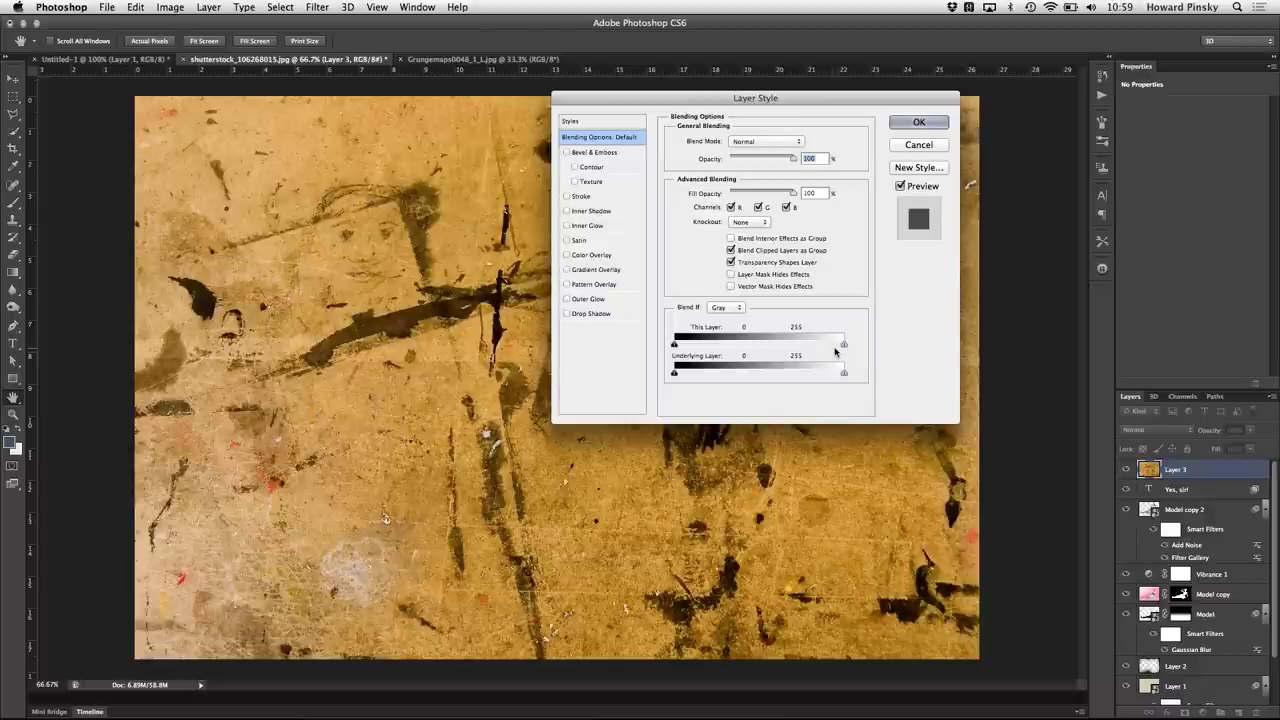
key("alt")
left_click_drag(843, 345, 694, 349)
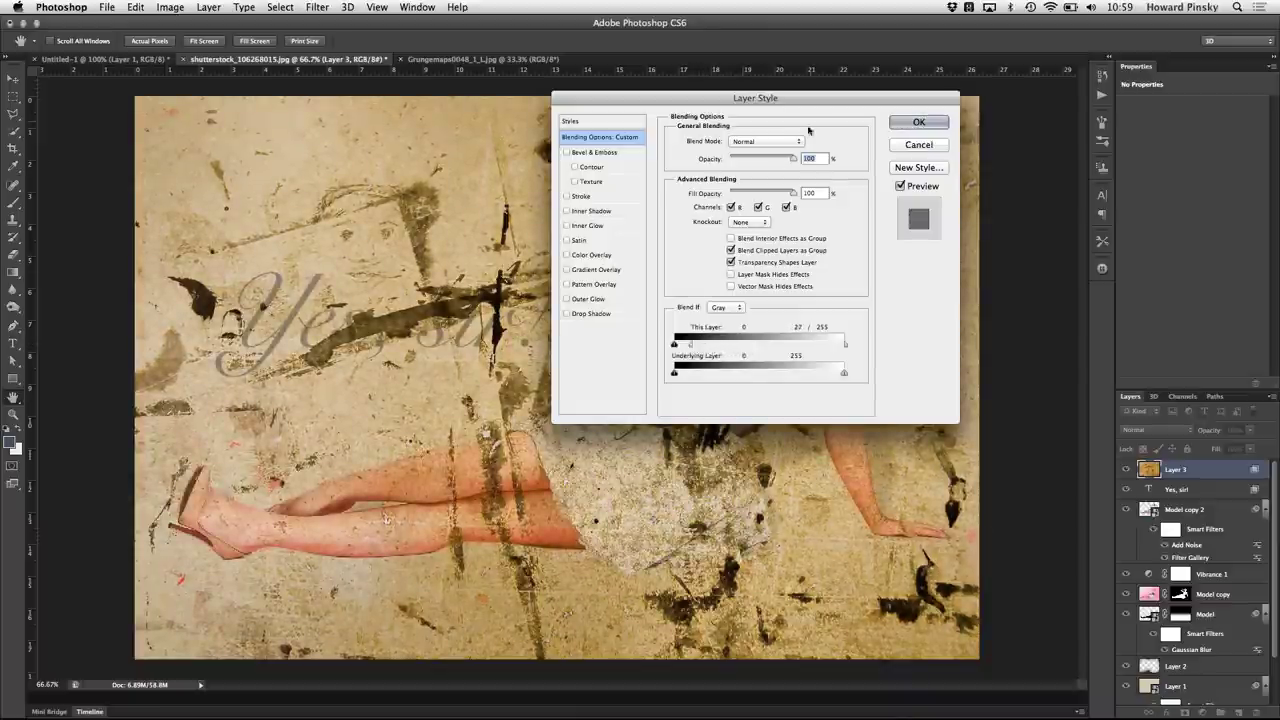
Step: Blend the grunge texture in Overlay mode at 58% opacity
left_click(778, 146)
left_click(796, 262)
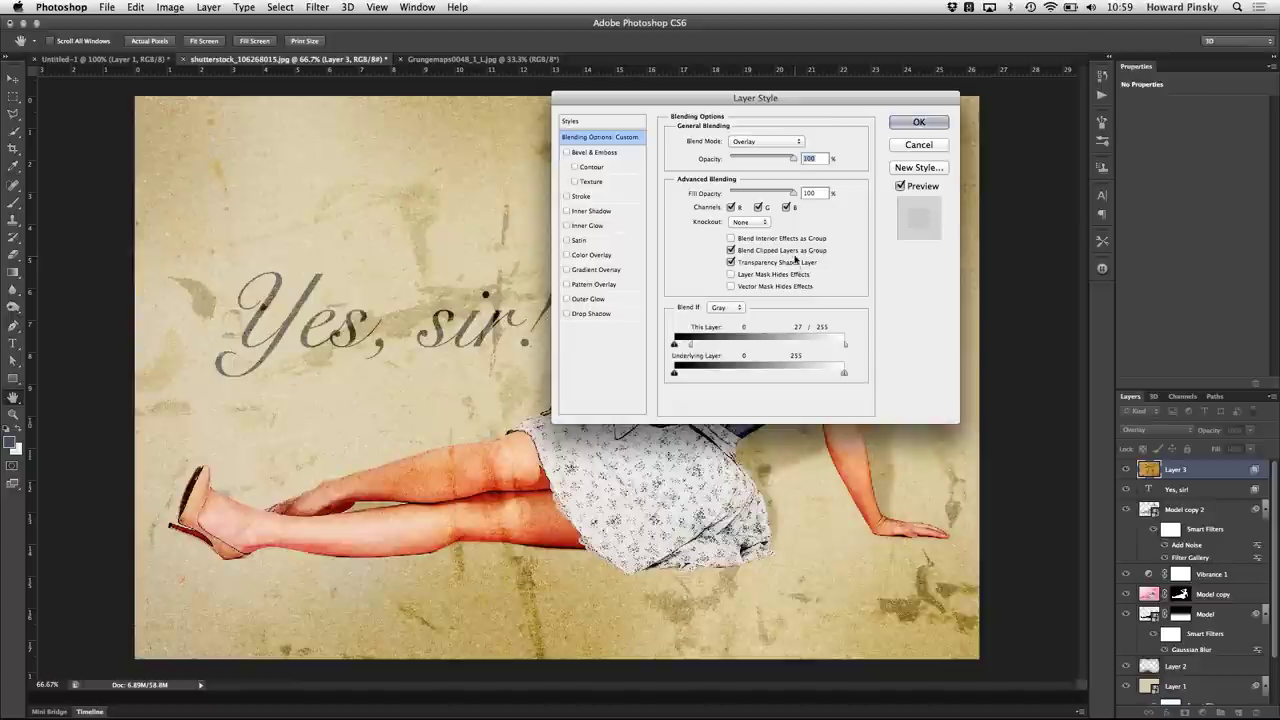
left_click(785, 145)
left_click(786, 152)
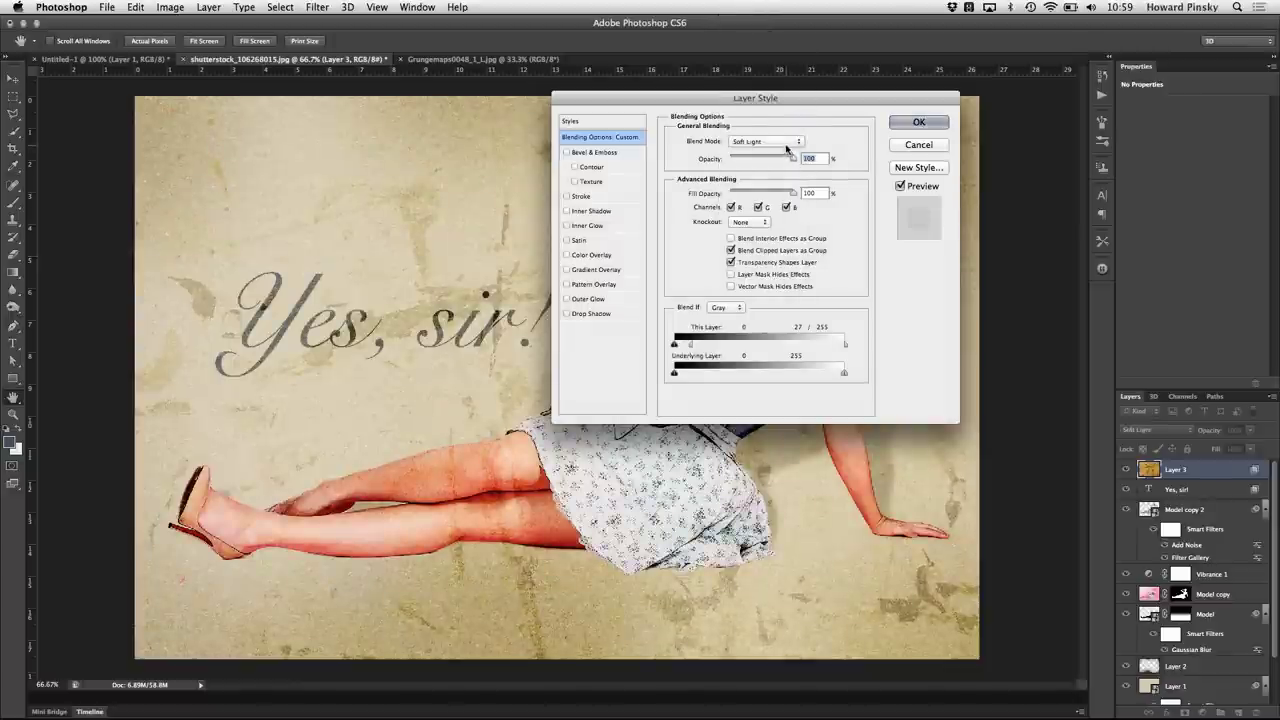
left_click_drag(794, 160, 777, 160)
left_click(778, 142)
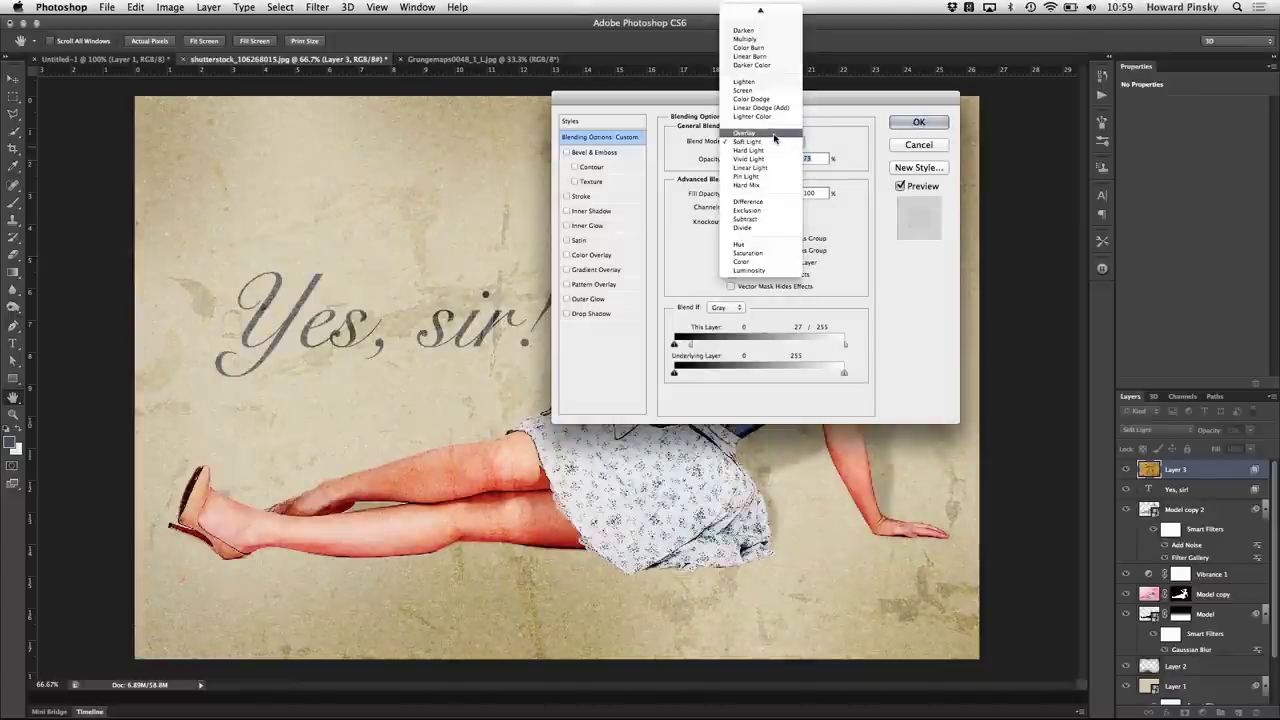
left_click(774, 134)
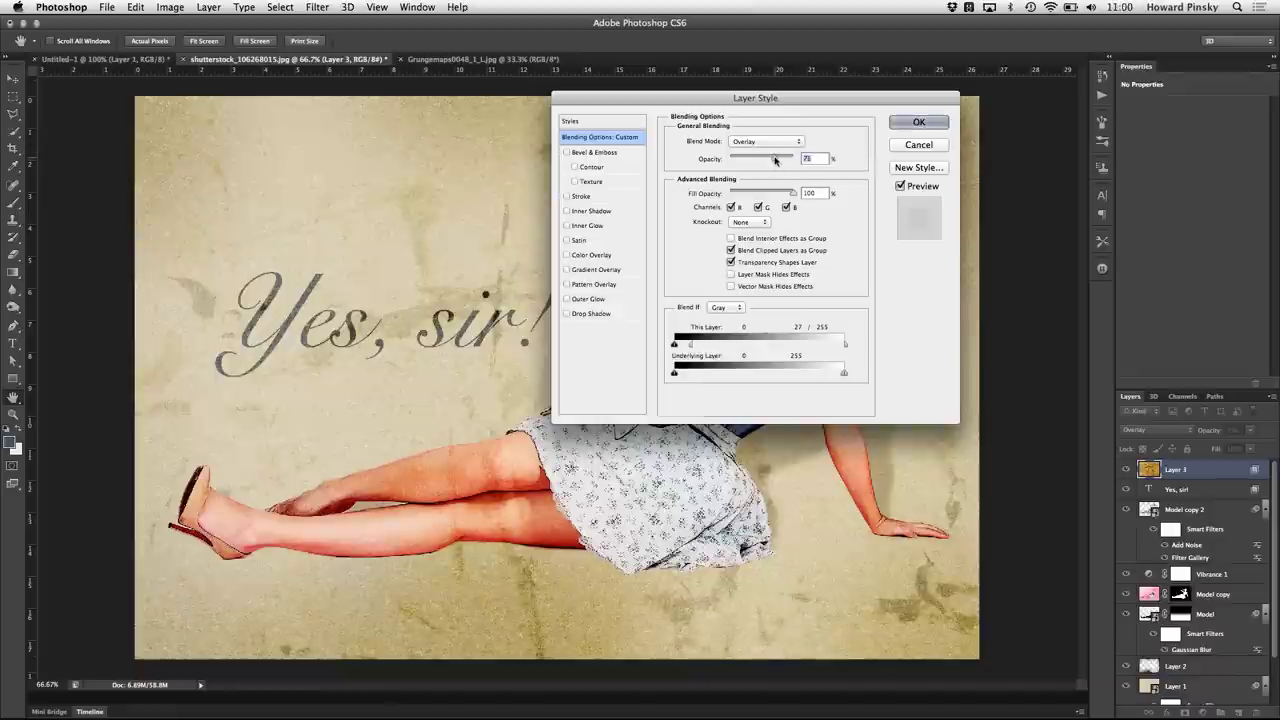
left_click_drag(775, 160, 766, 160)
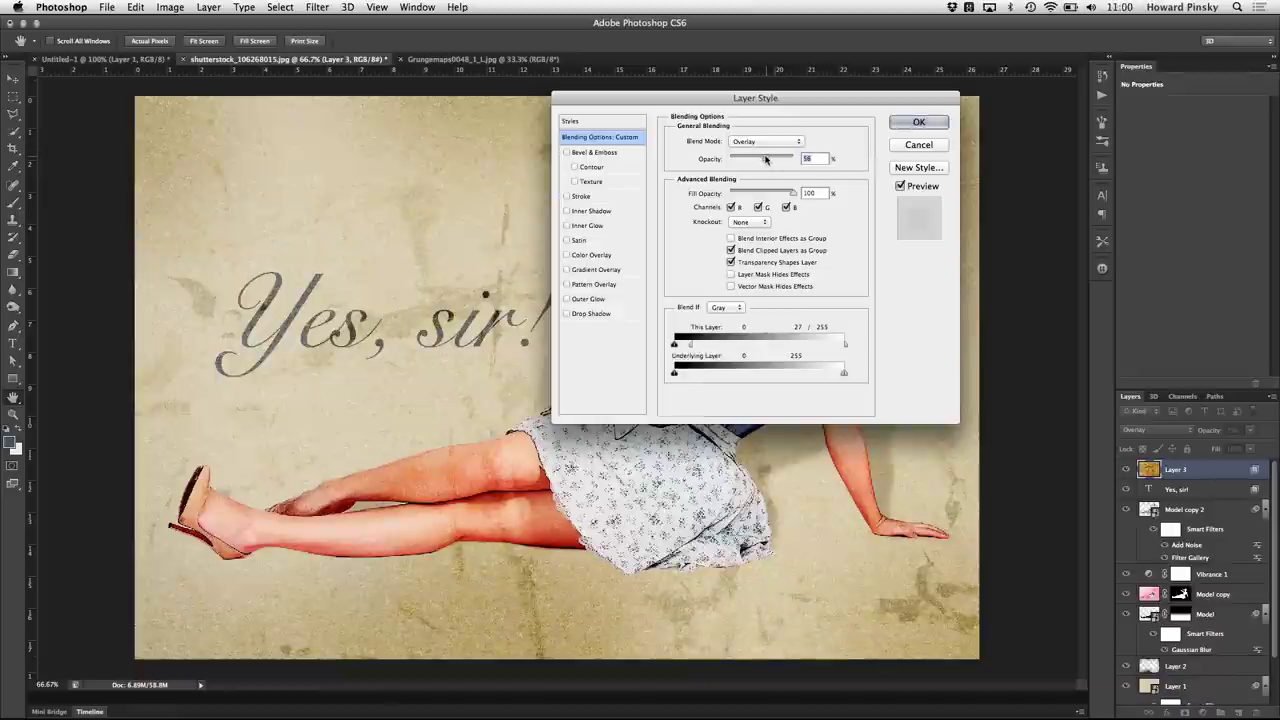
left_click(912, 124)
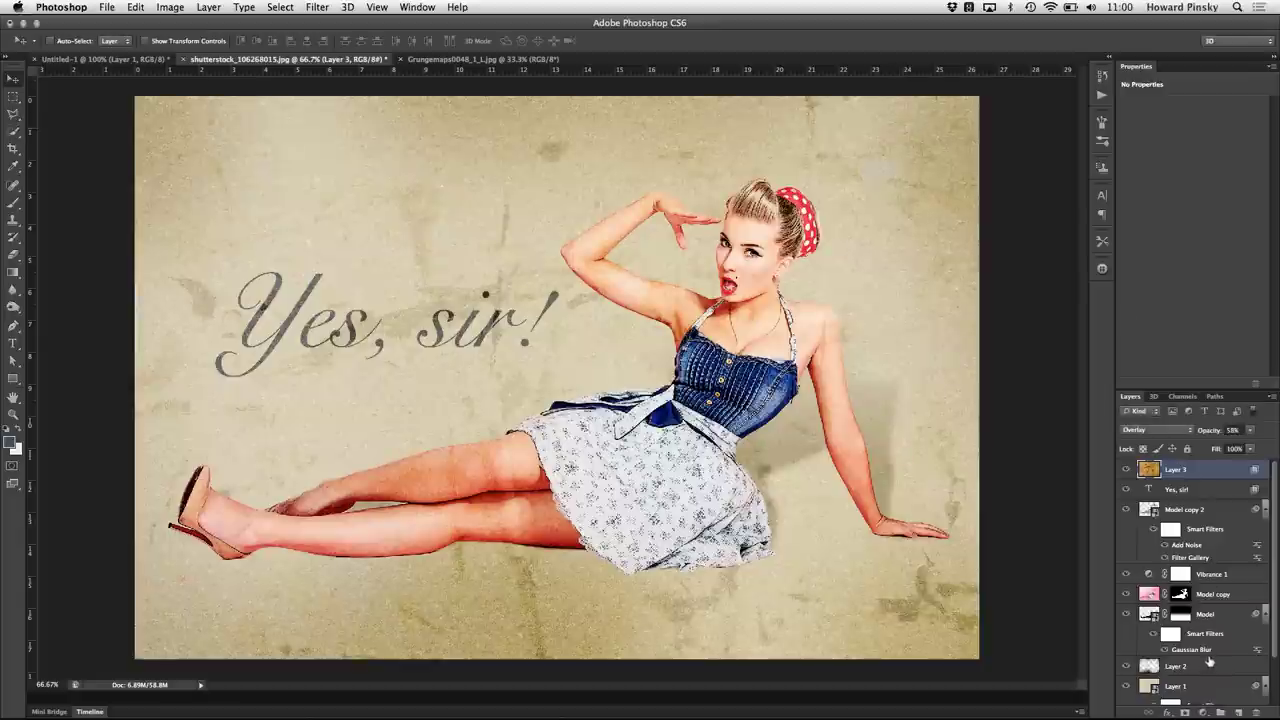
Step: Add a Curves adjustment with an S-curve: lower point pulled down, upper point raised
left_click(1203, 712)
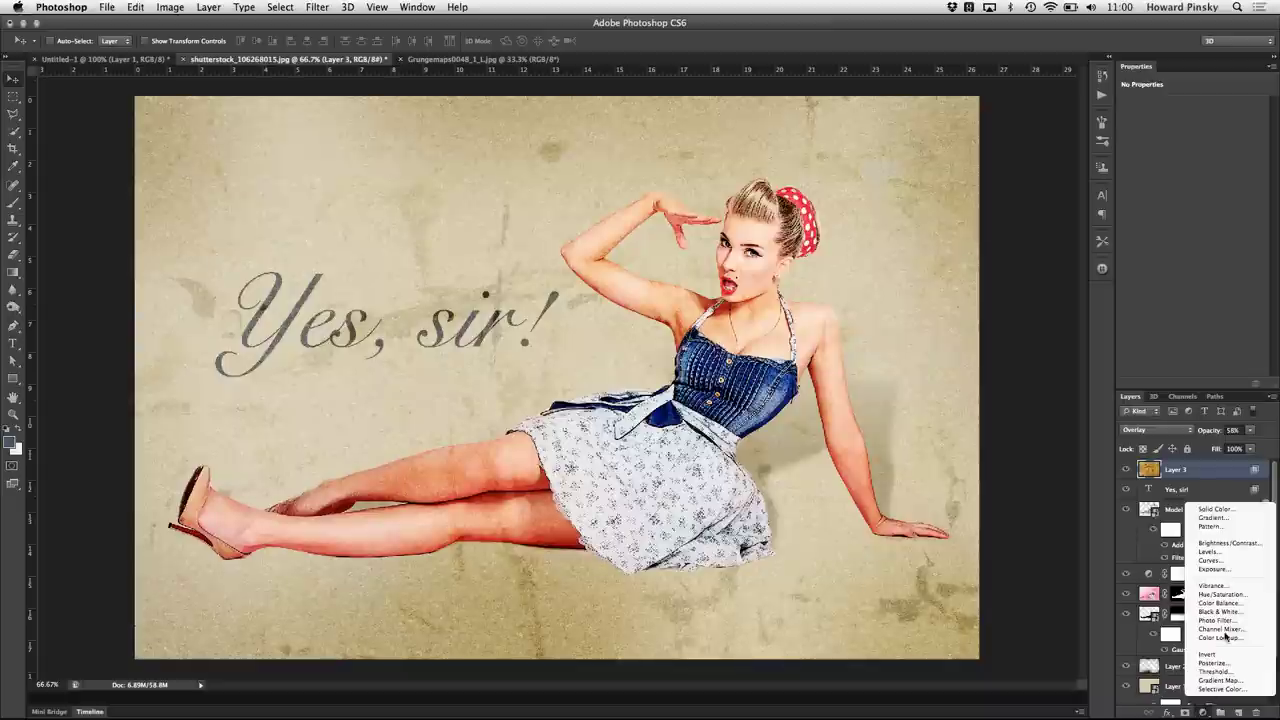
left_click(1231, 563)
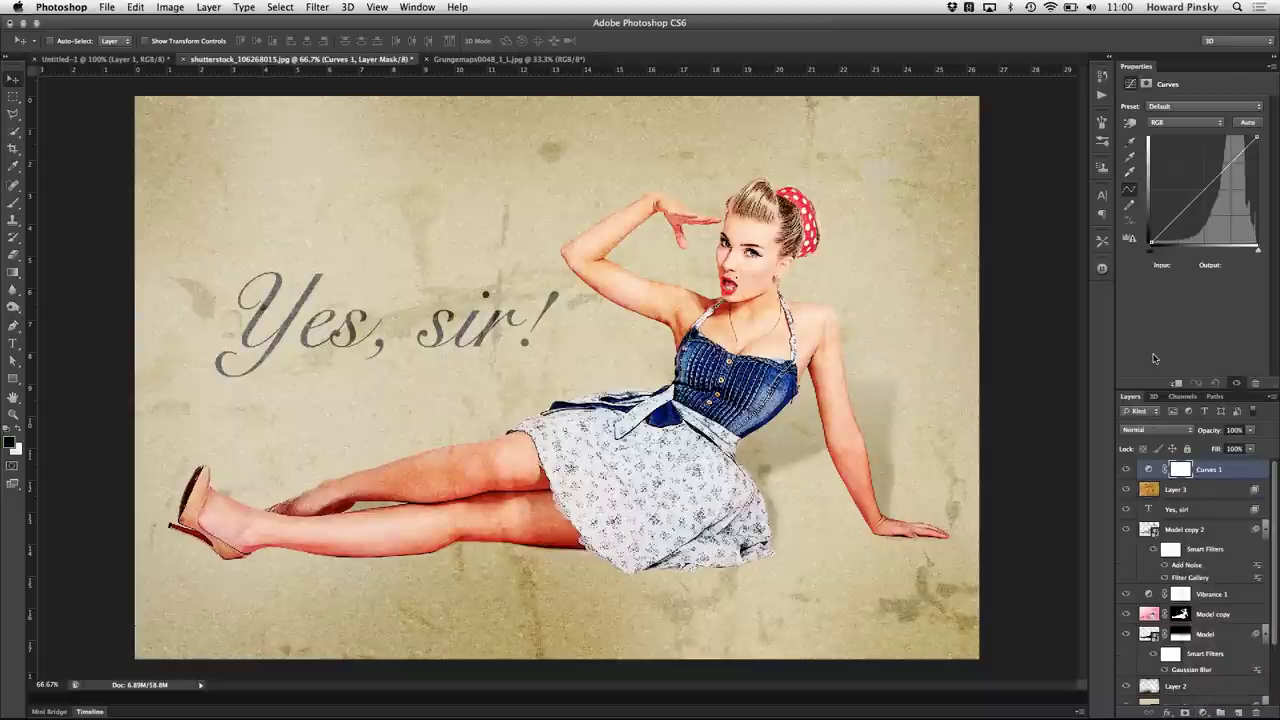
left_click_drag(1183, 211, 1185, 218)
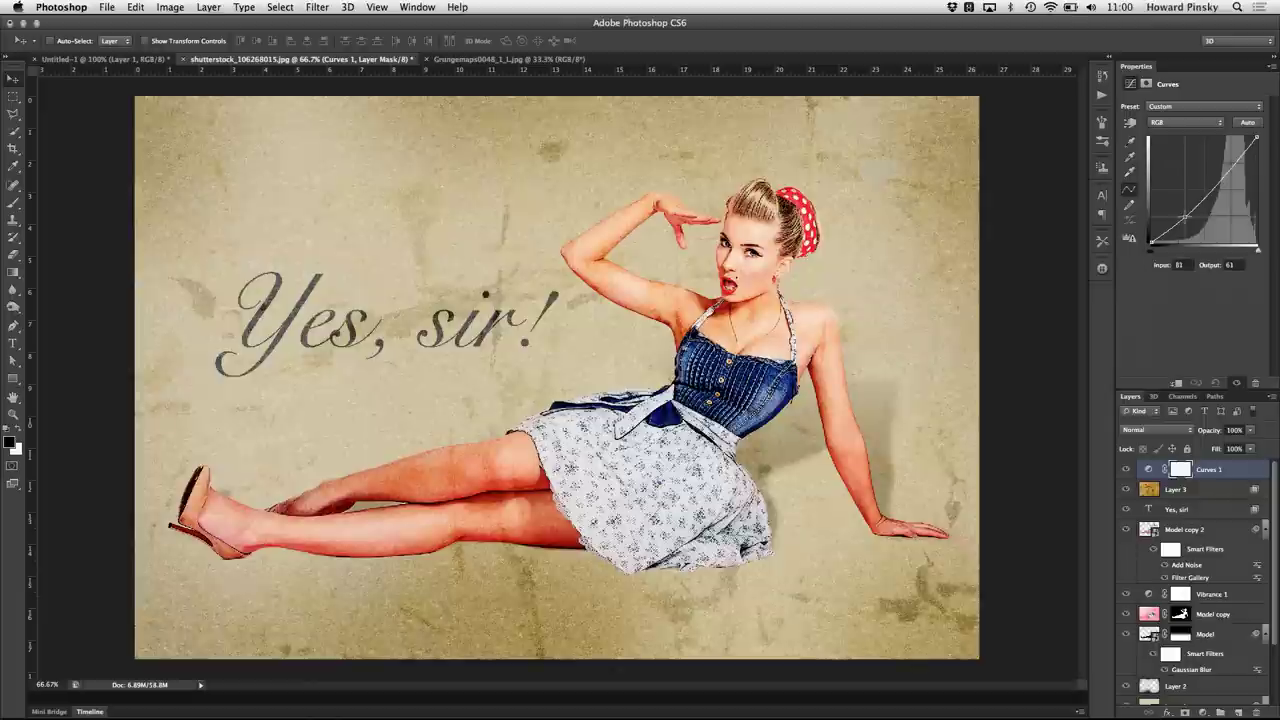
left_click_drag(1228, 170, 1228, 166)
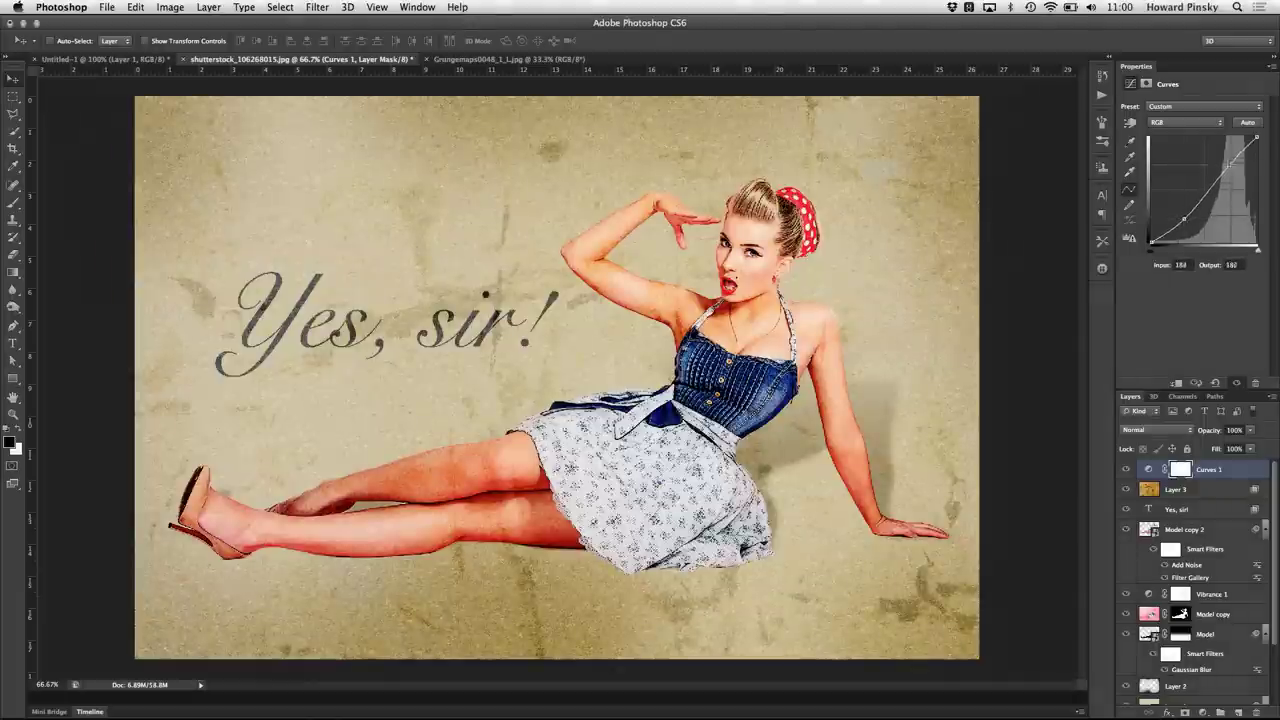
left_click_drag(1184, 218, 1182, 222)
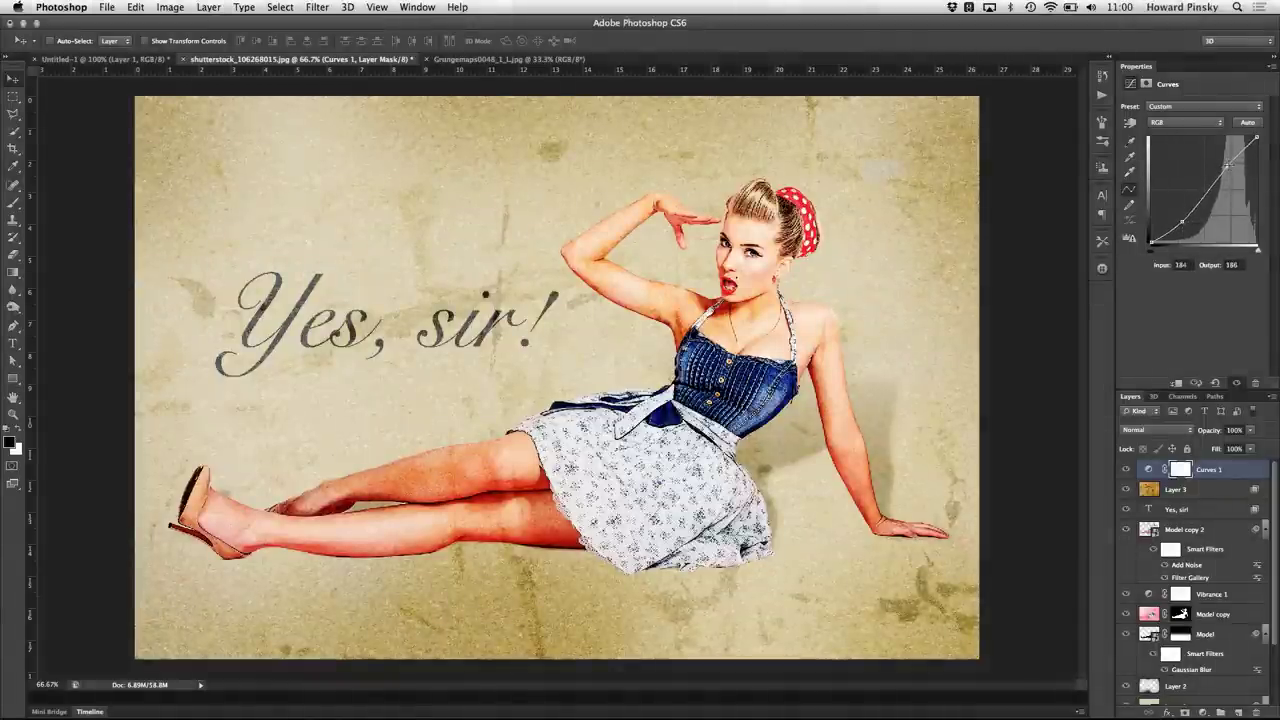
left_click_drag(1228, 165, 1227, 167)
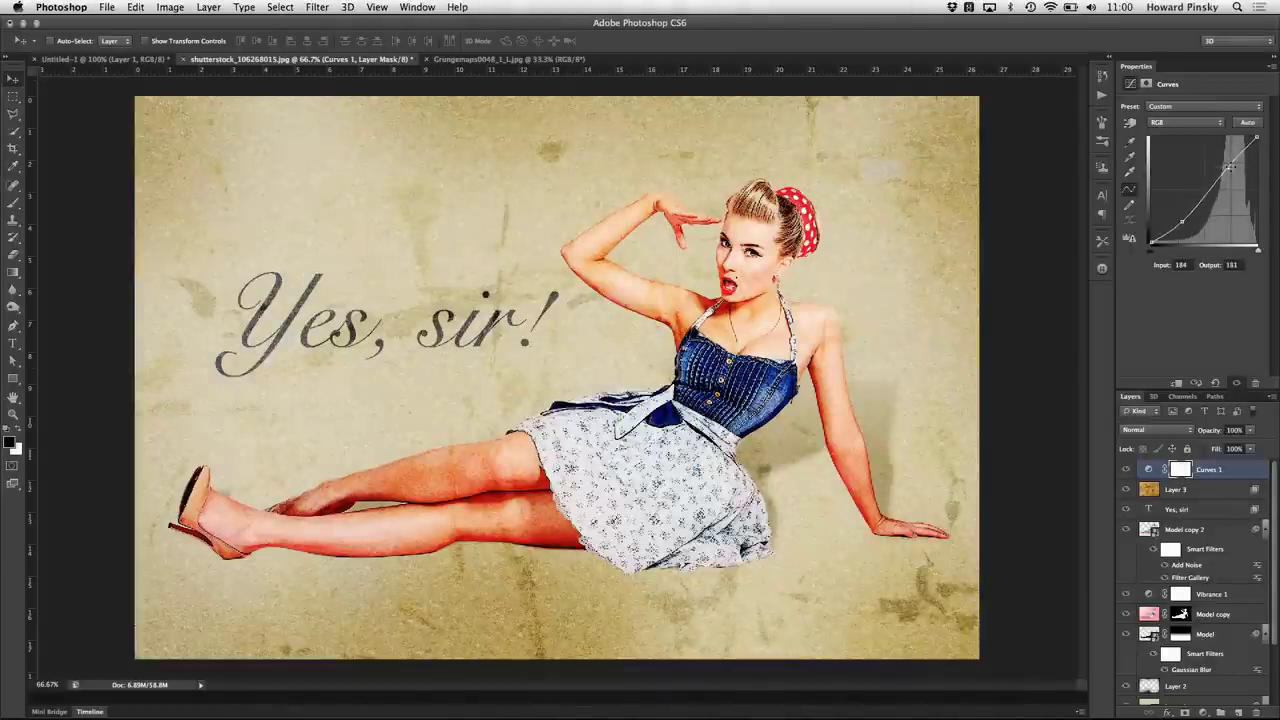
key("ctrl+plus")
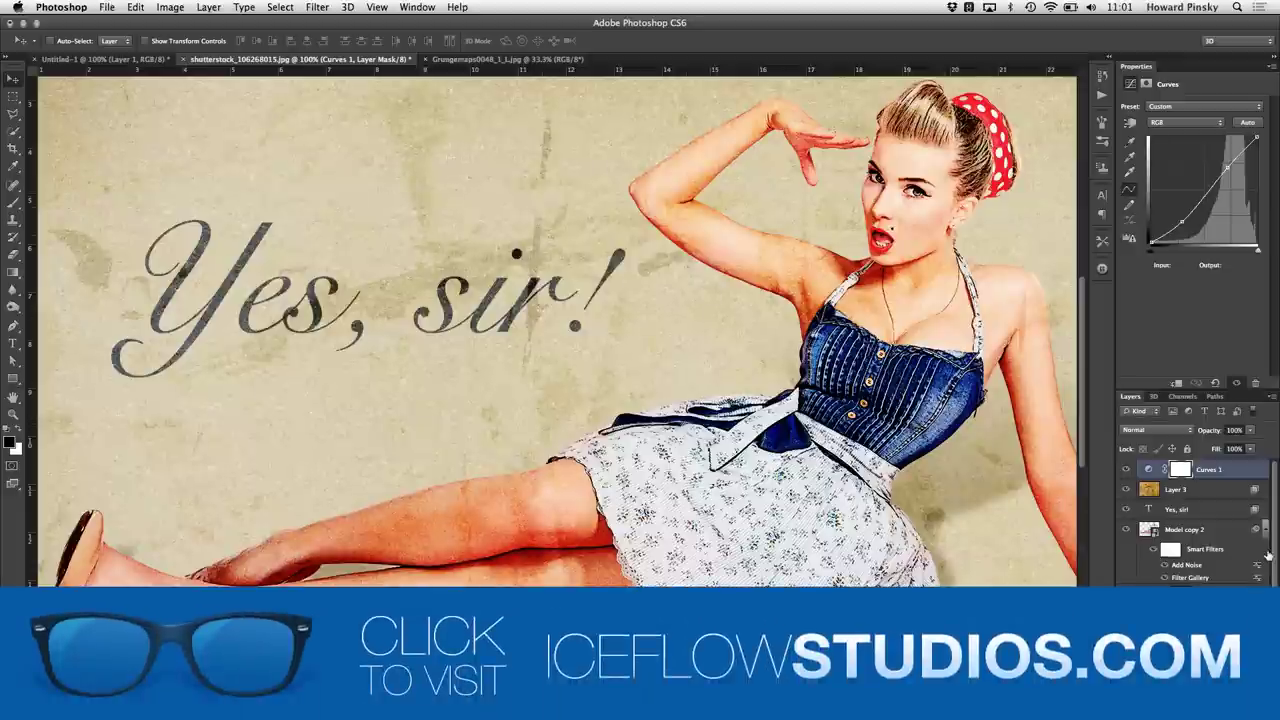
Step: Select the Vibrance 1 layer and lower its Saturation to -66
scroll(1275, 537, "down", 3)
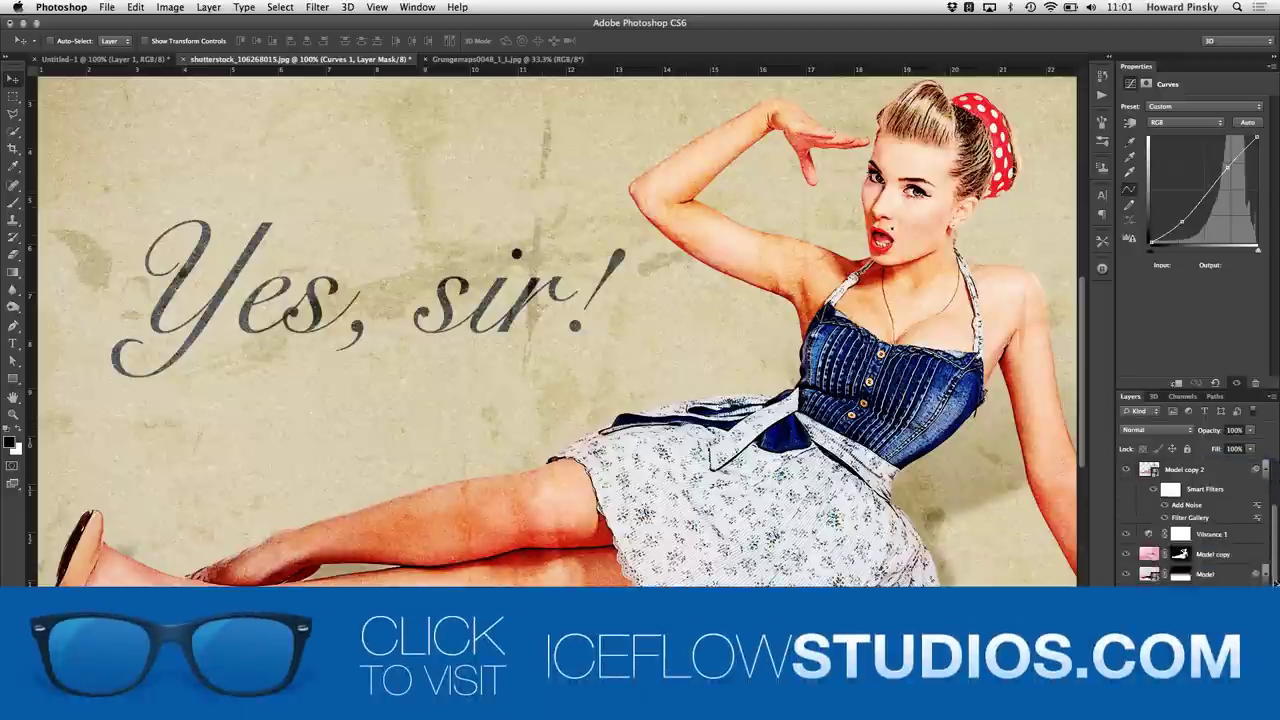
scroll(1275, 537, "up", 3)
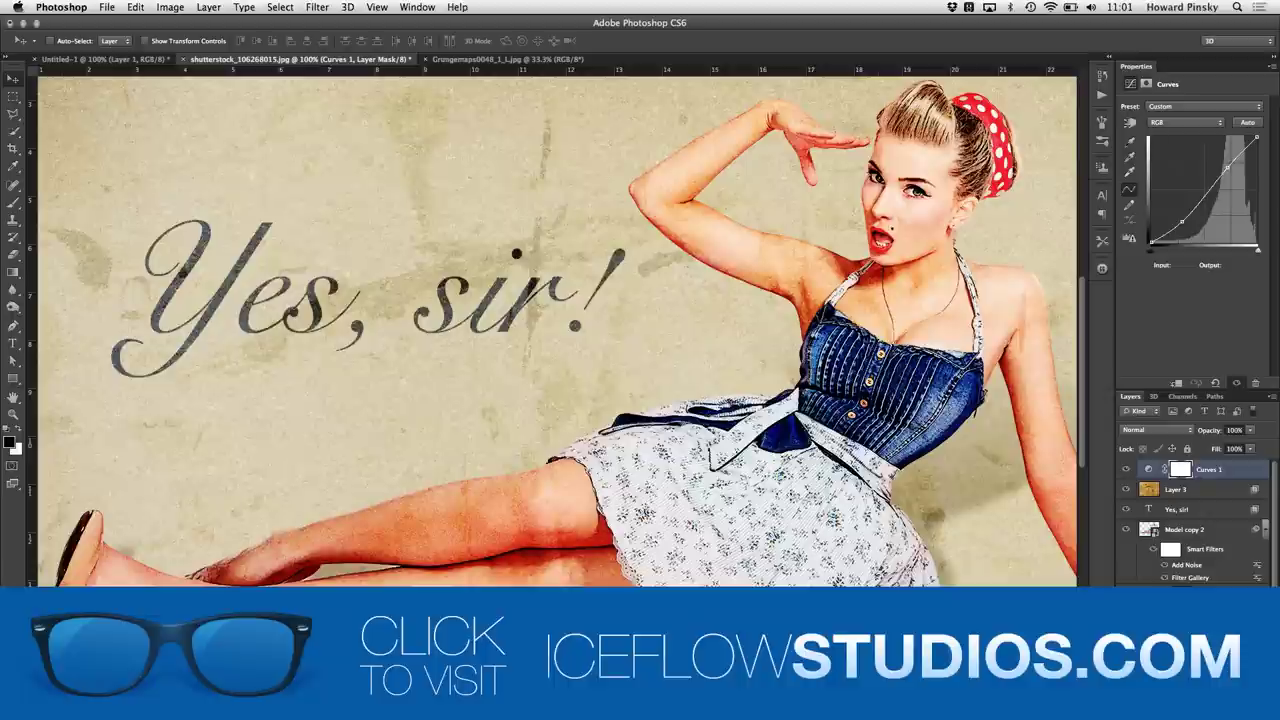
key("alt+bracketright")
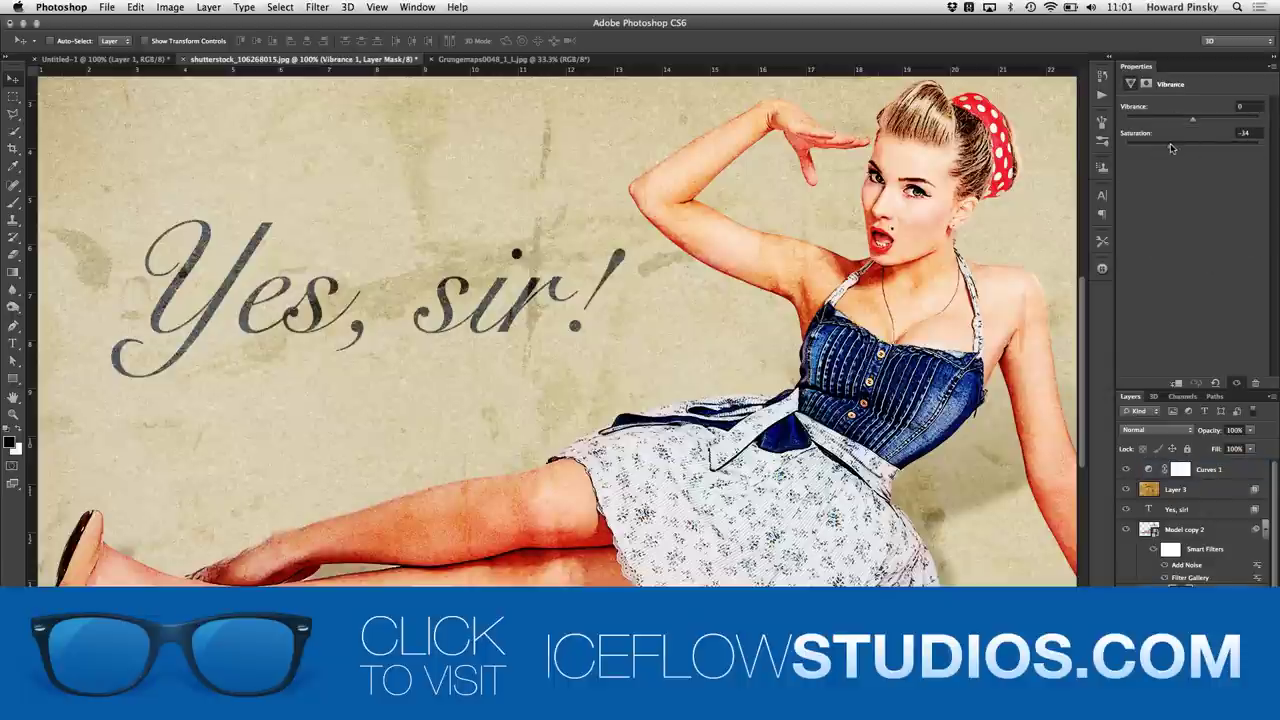
left_click_drag(1171, 148, 1149, 146)
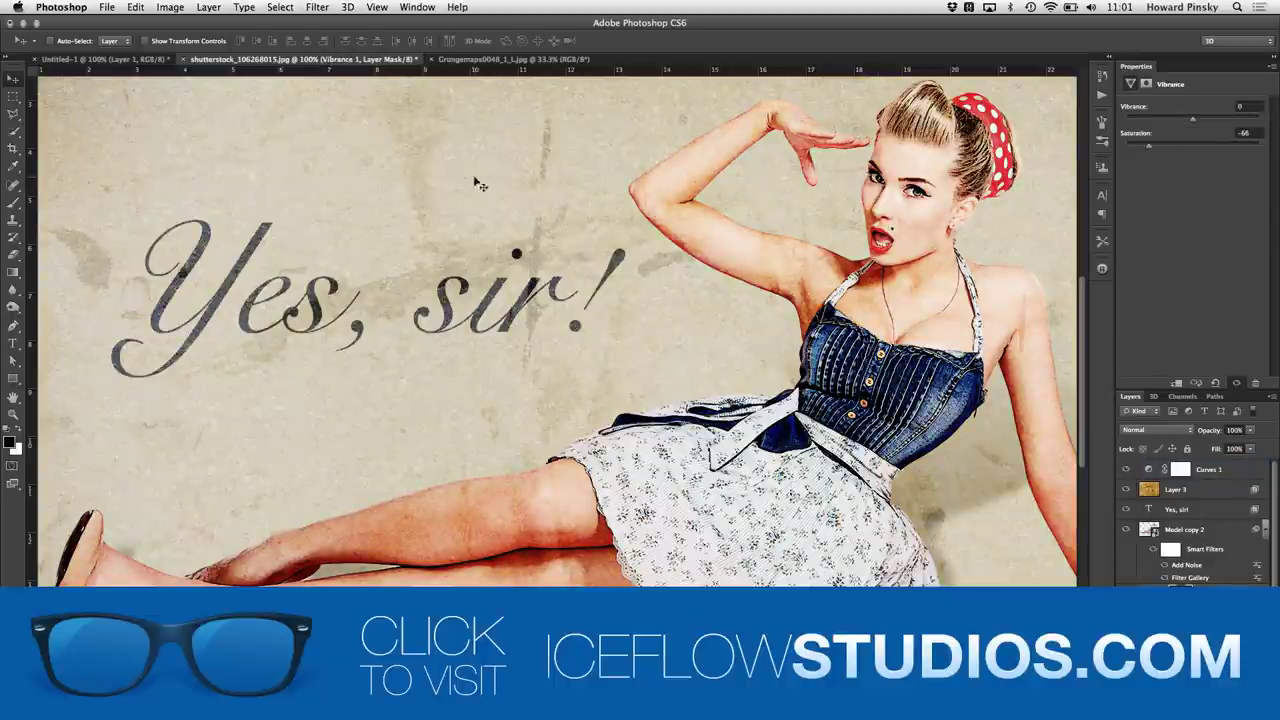